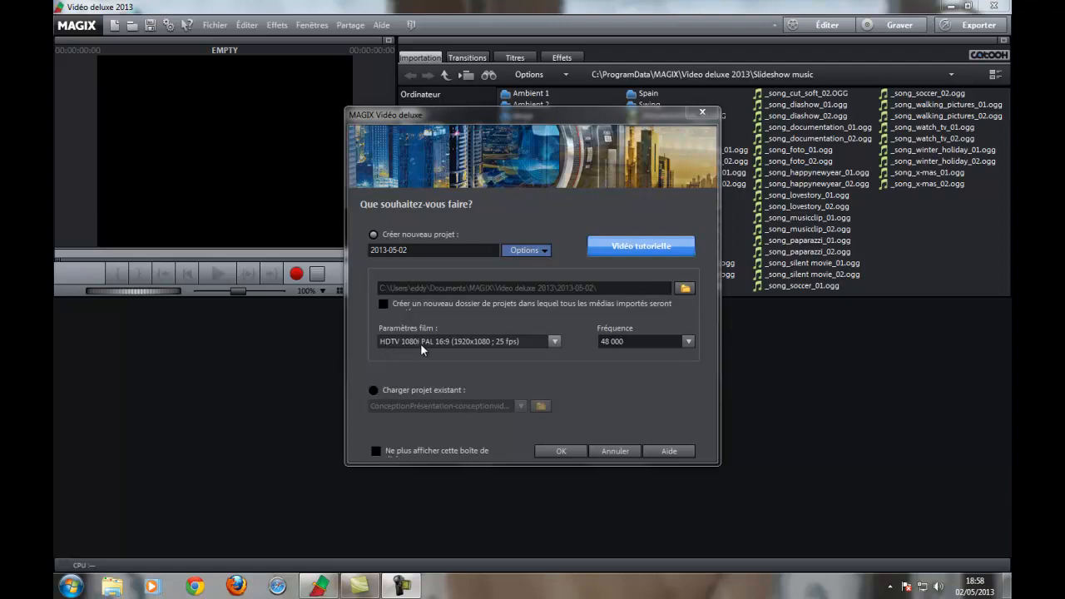
- Examine the available film formats and audio frequencies for the new project
click(554, 341)
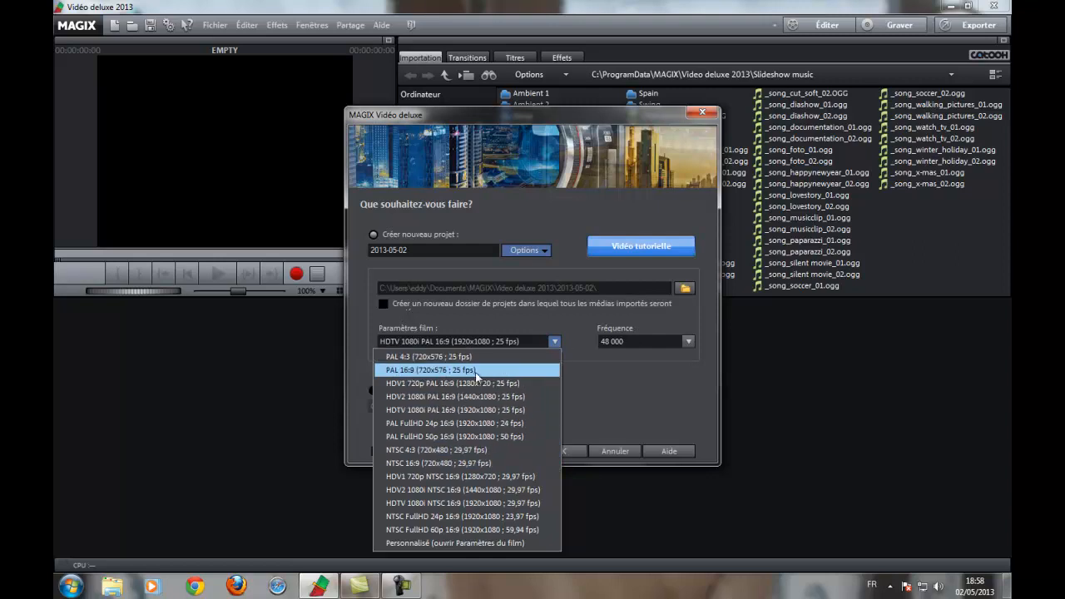
click(612, 377)
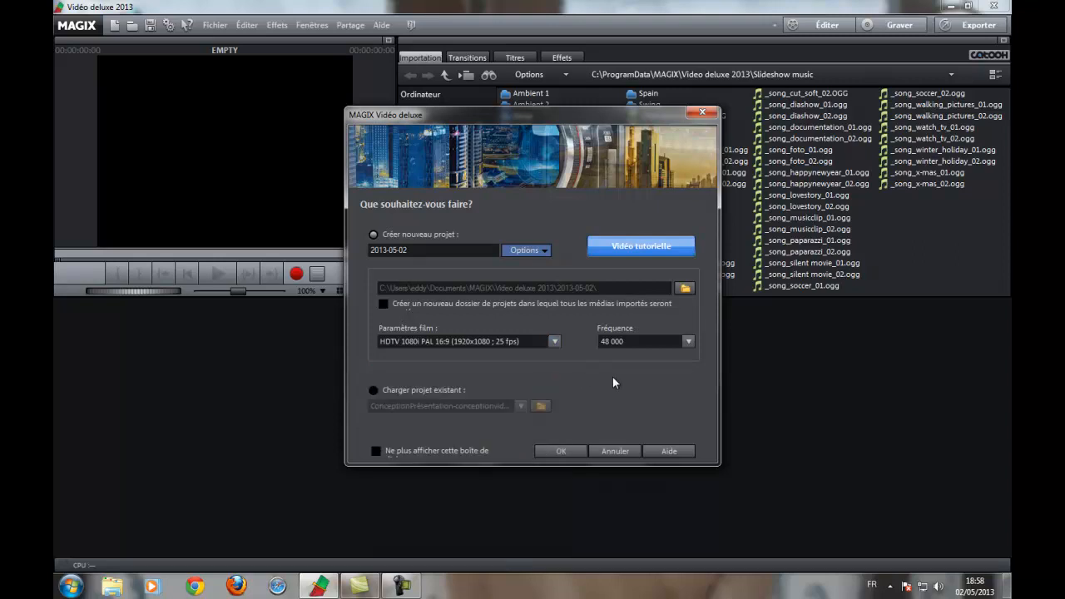
click(688, 340)
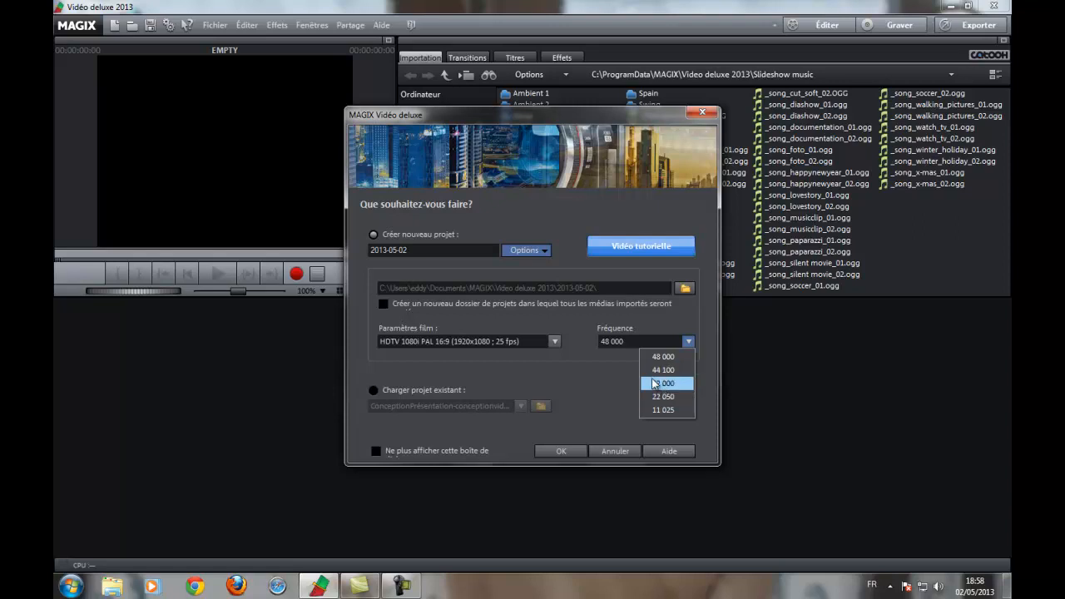
click(619, 371)
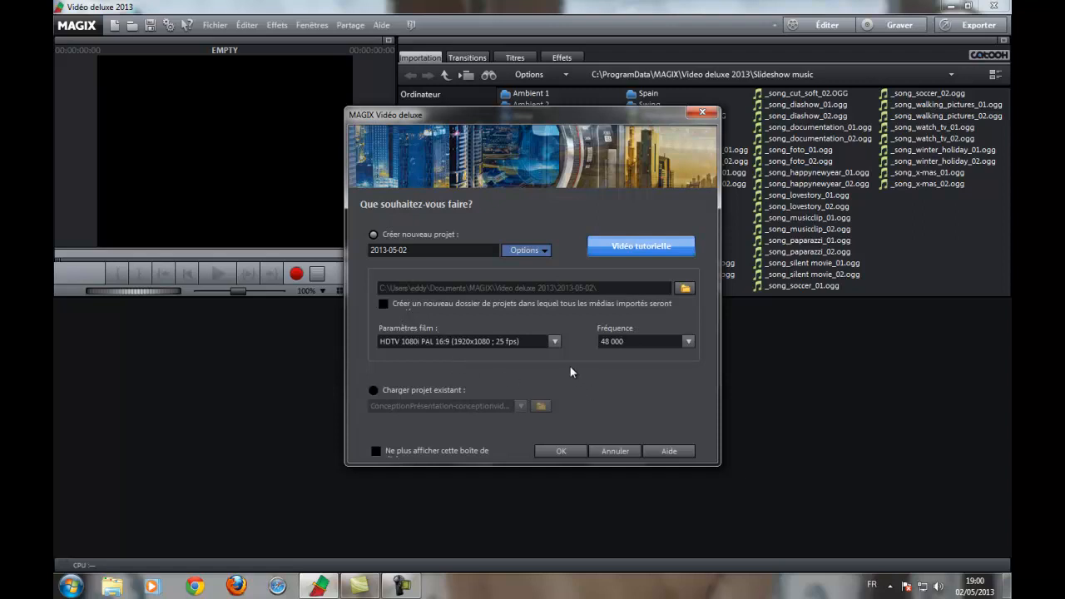
click(554, 342)
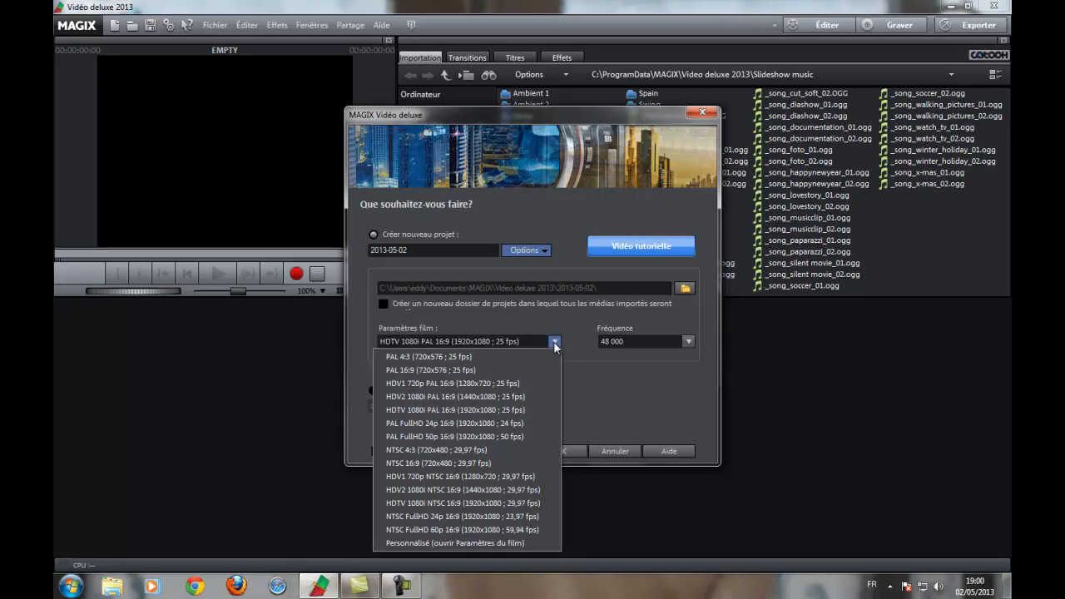
click(584, 364)
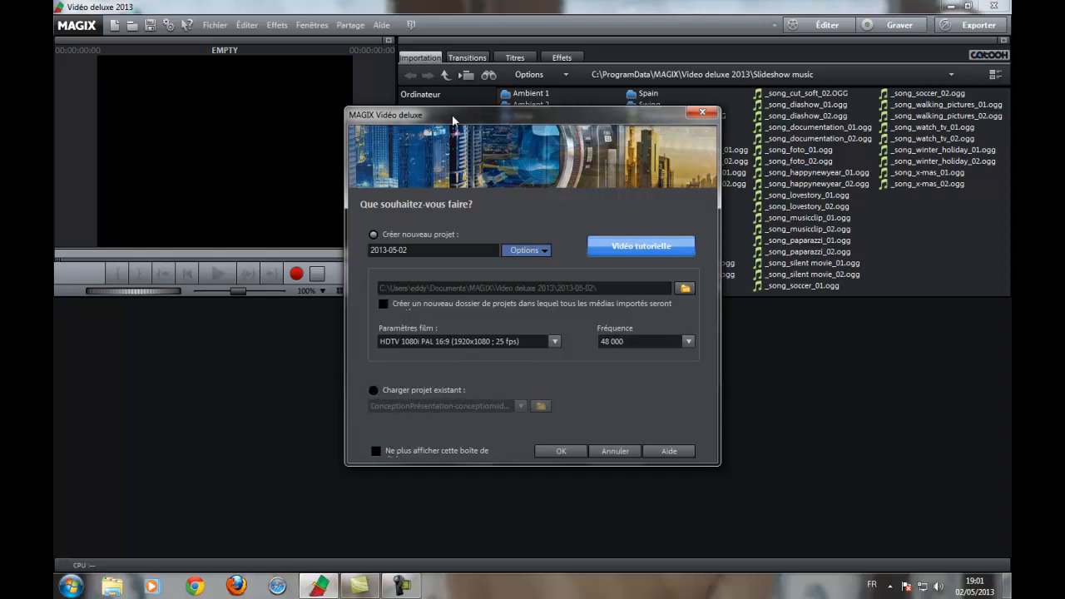
- Create the new project 2013-05-02 with the HDTV 1080i PAL 16:9 (1920x1080; 25 fps) film format and 48 000 frequency
click(519, 250)
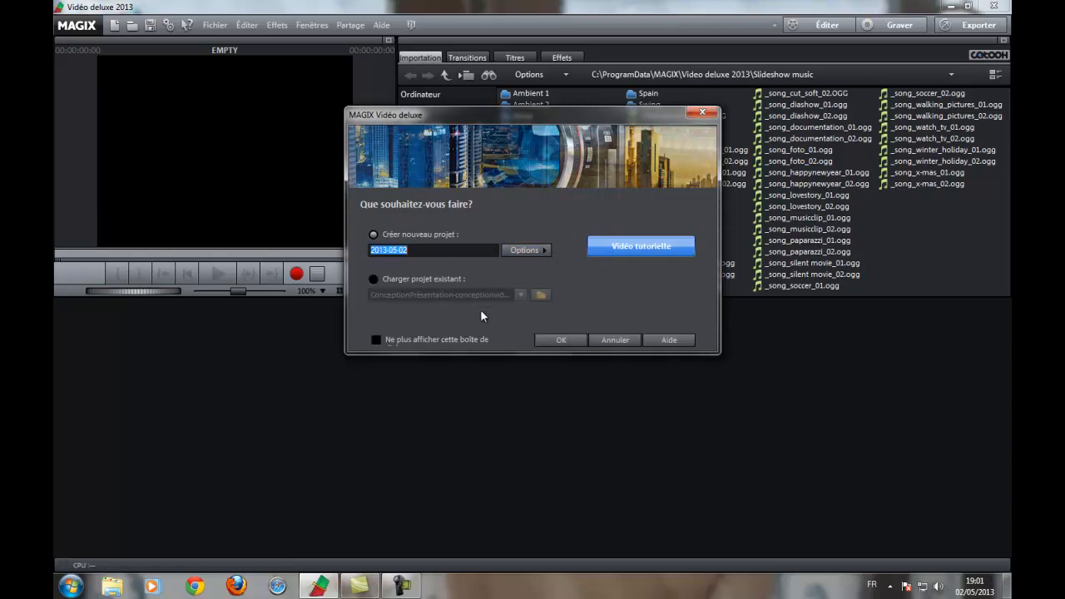
click(530, 248)
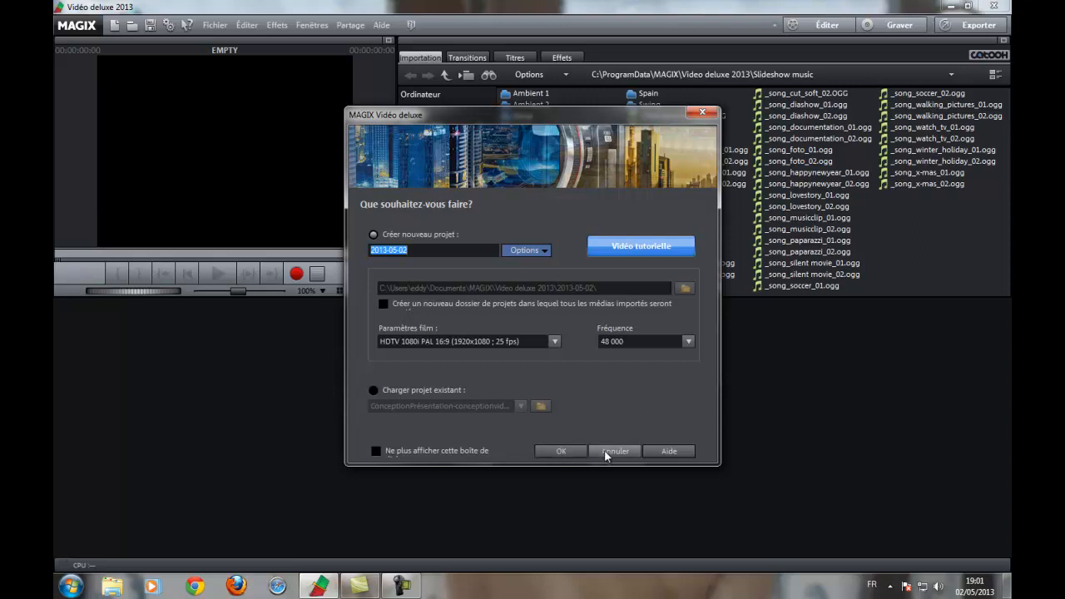
click(563, 450)
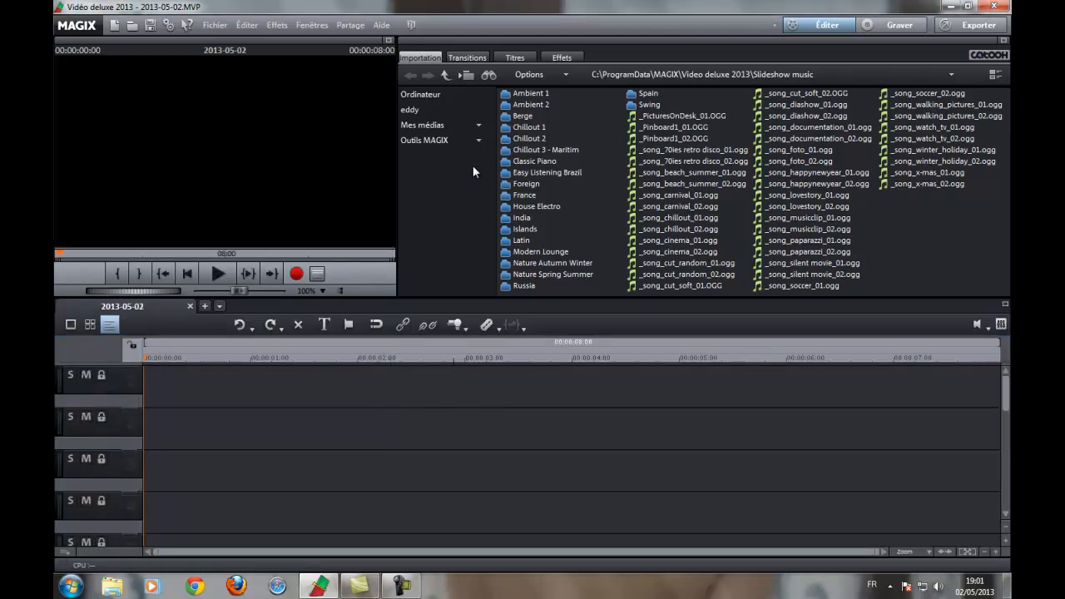
- Set the number of tracks to 4 in the film settings and apply it
click(213, 25)
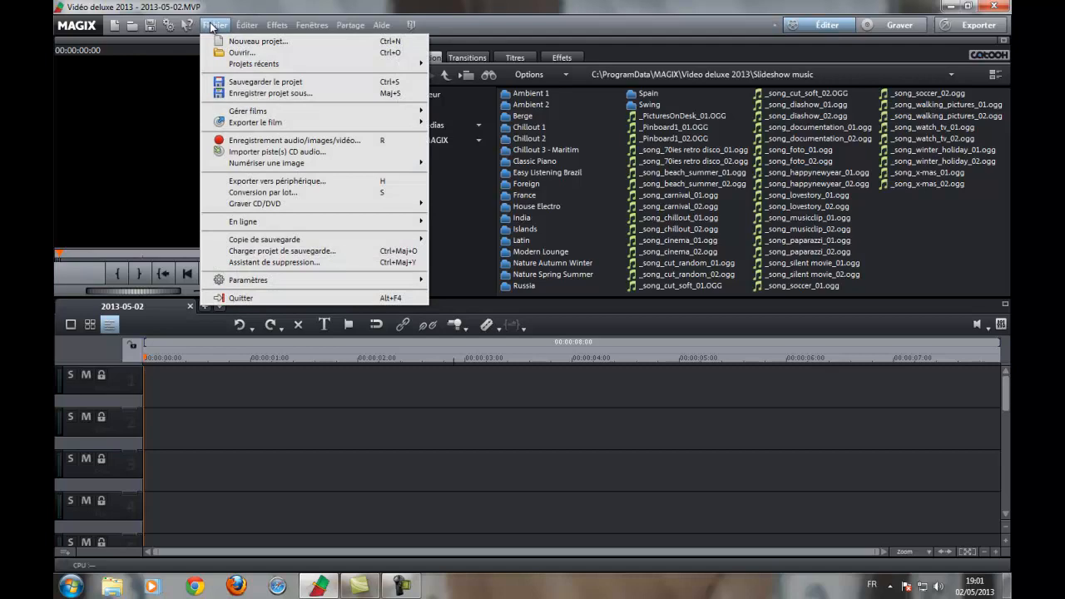
click(213, 27)
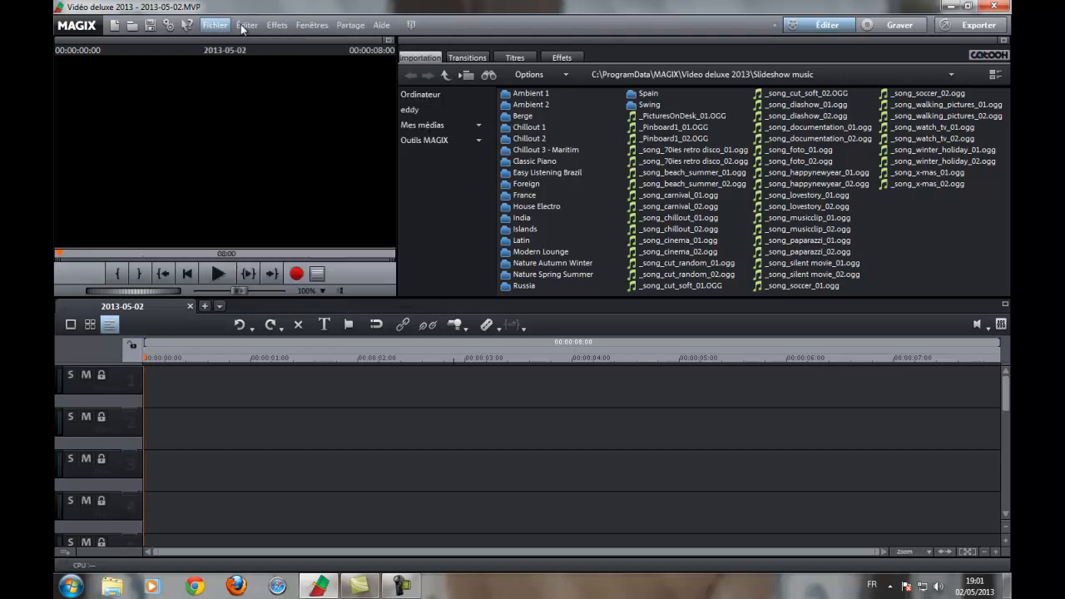
click(246, 25)
mouse_move(223, 27)
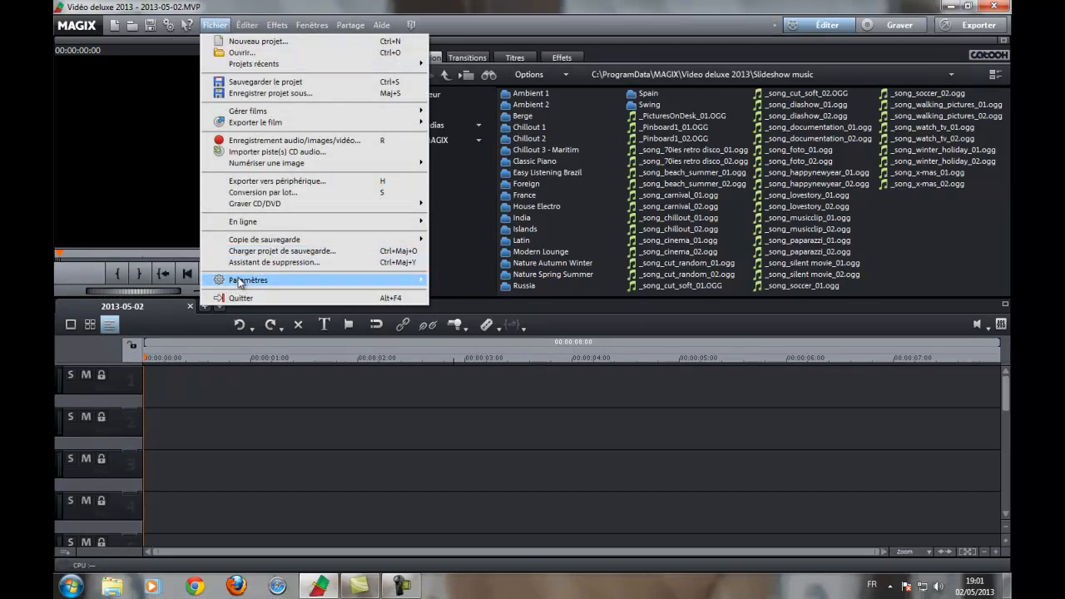
mouse_move(242, 283)
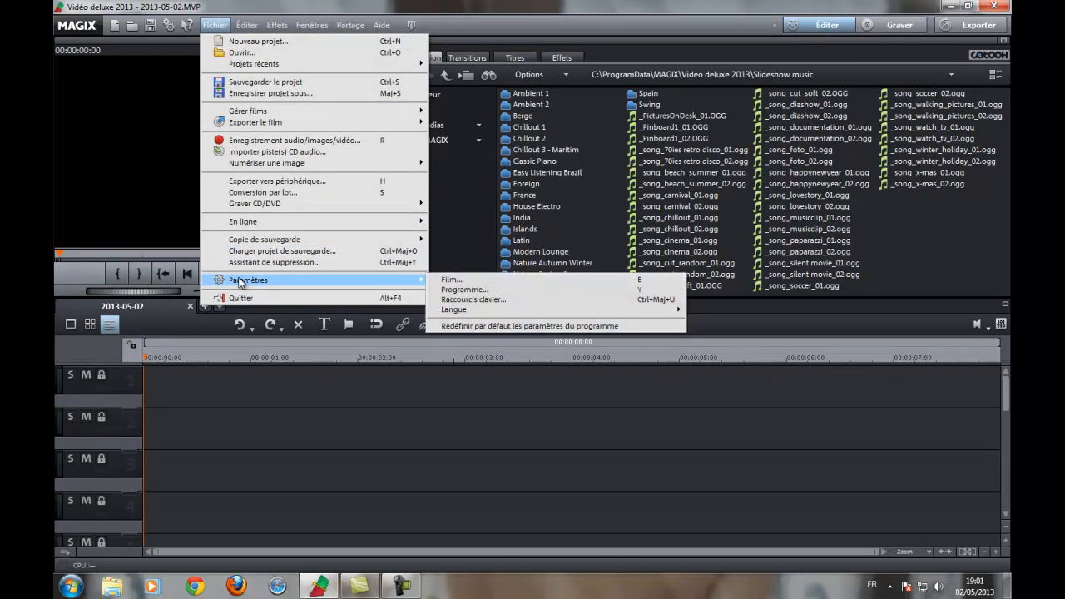
click(469, 283)
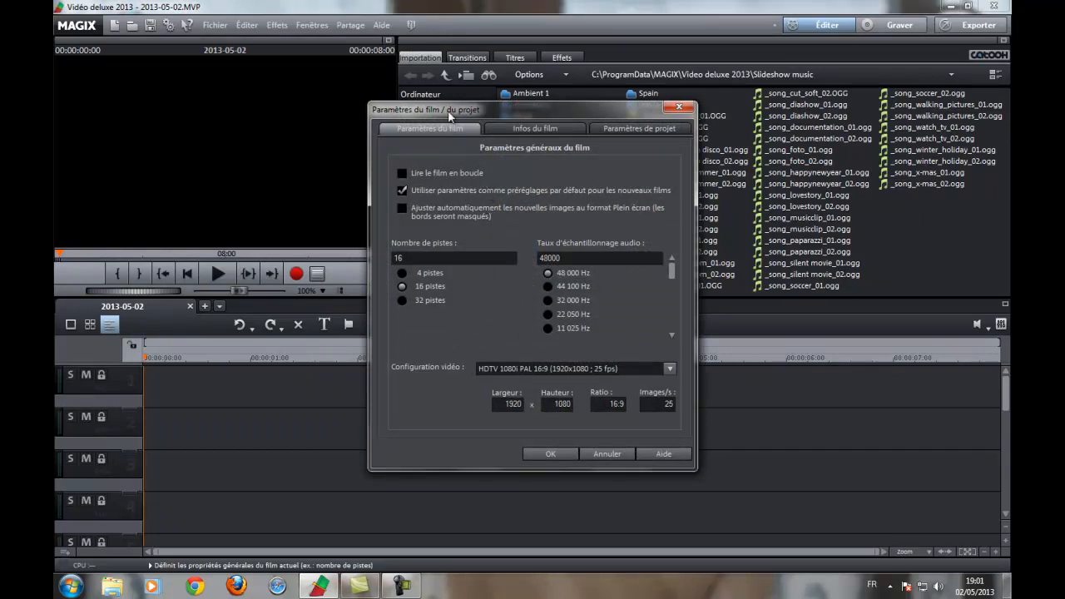
drag(449, 116, 435, 106)
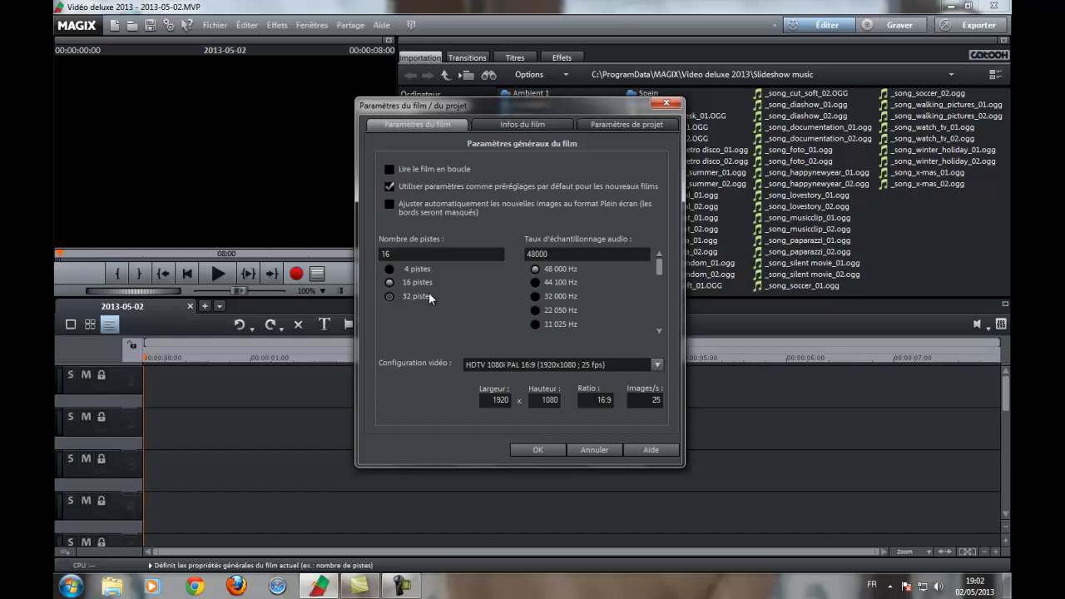
click(389, 269)
click(540, 449)
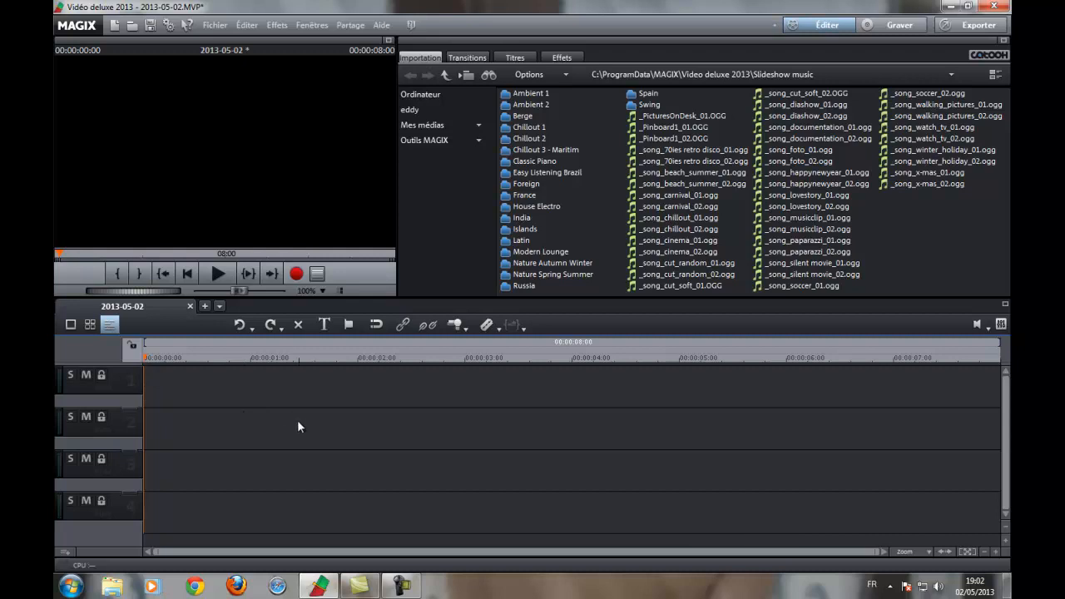
drag(349, 394, 454, 395)
drag(438, 473, 466, 480)
drag(490, 530, 493, 529)
drag(274, 381, 274, 381)
drag(283, 430, 411, 433)
drag(607, 381, 607, 381)
drag(684, 478, 836, 480)
- Select 16 as the number of tracks in the film settings
click(213, 25)
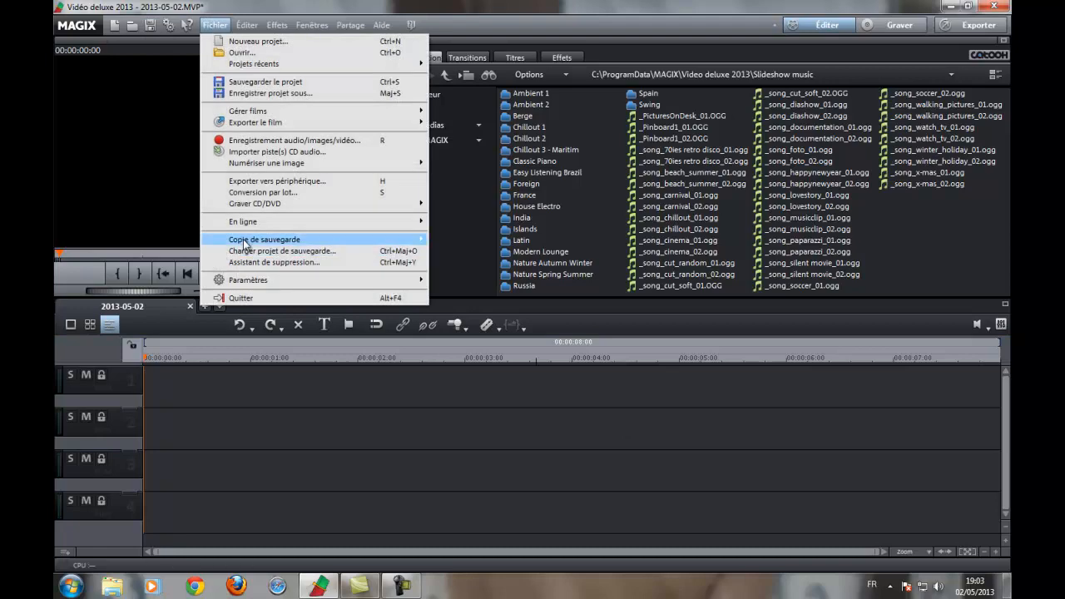
mouse_move(274, 282)
click(454, 281)
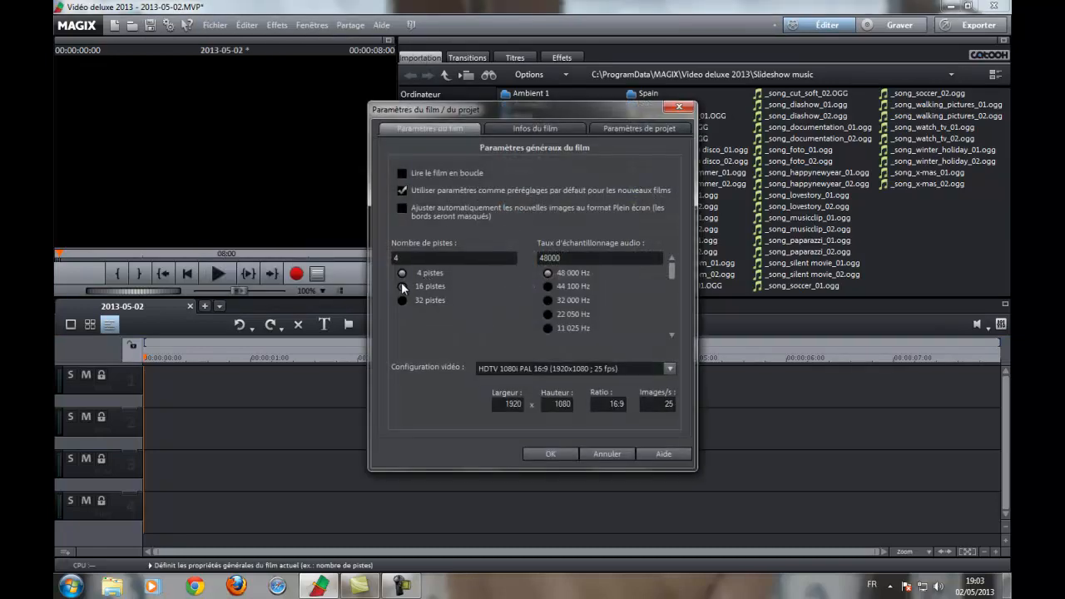
click(402, 287)
- Examine the video configuration presets offered in the film settings
click(670, 369)
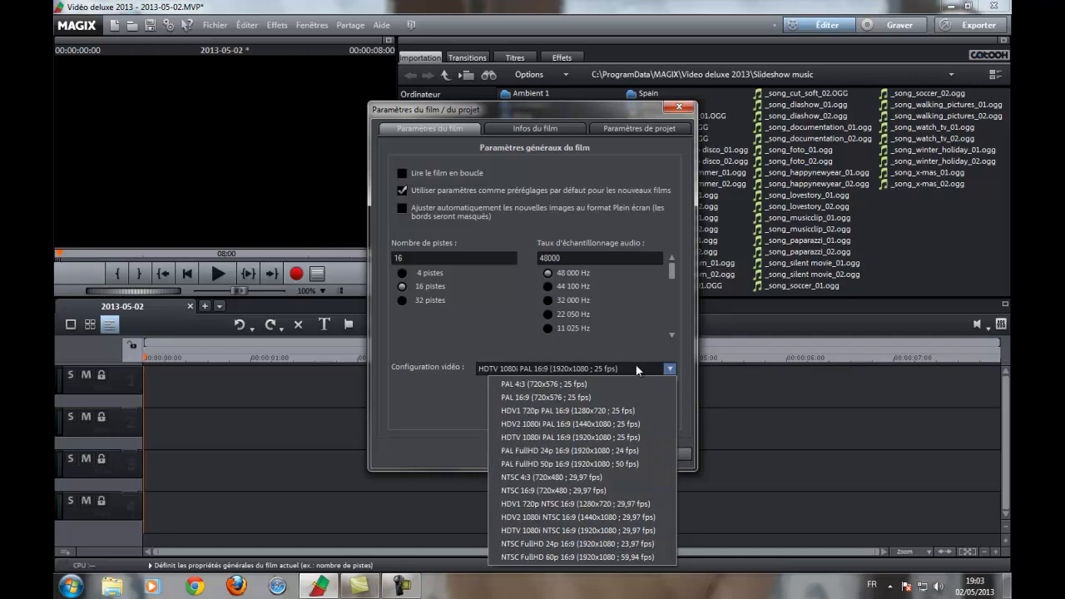
click(457, 369)
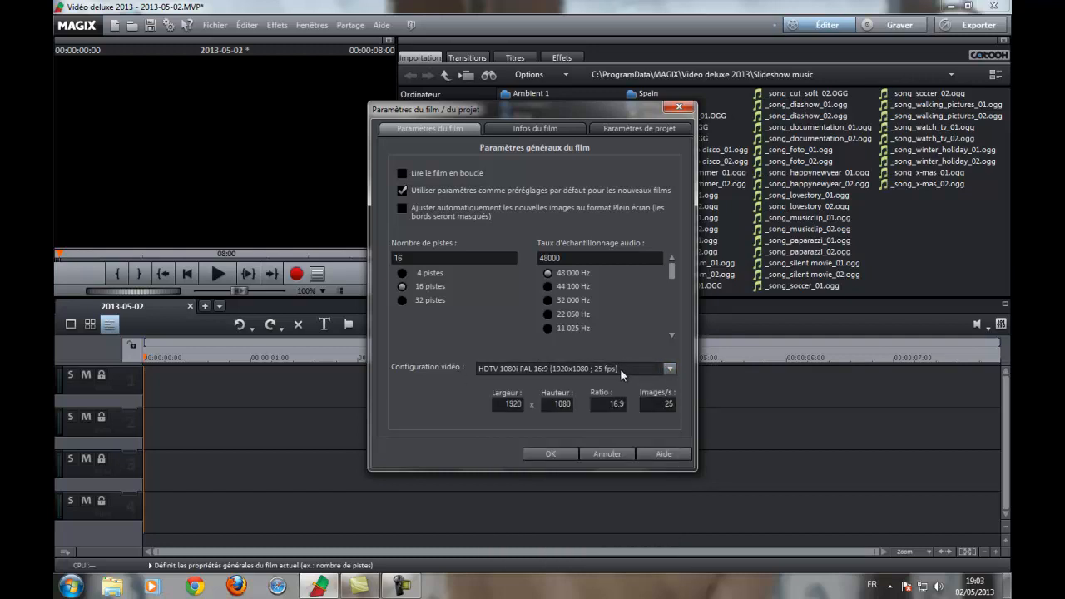
click(671, 369)
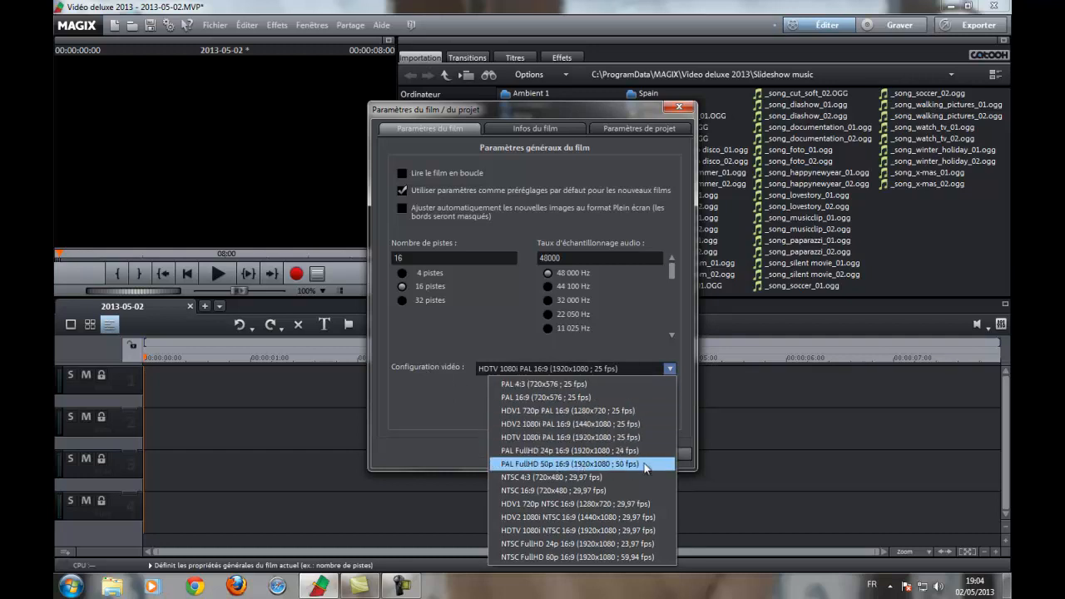
click(432, 383)
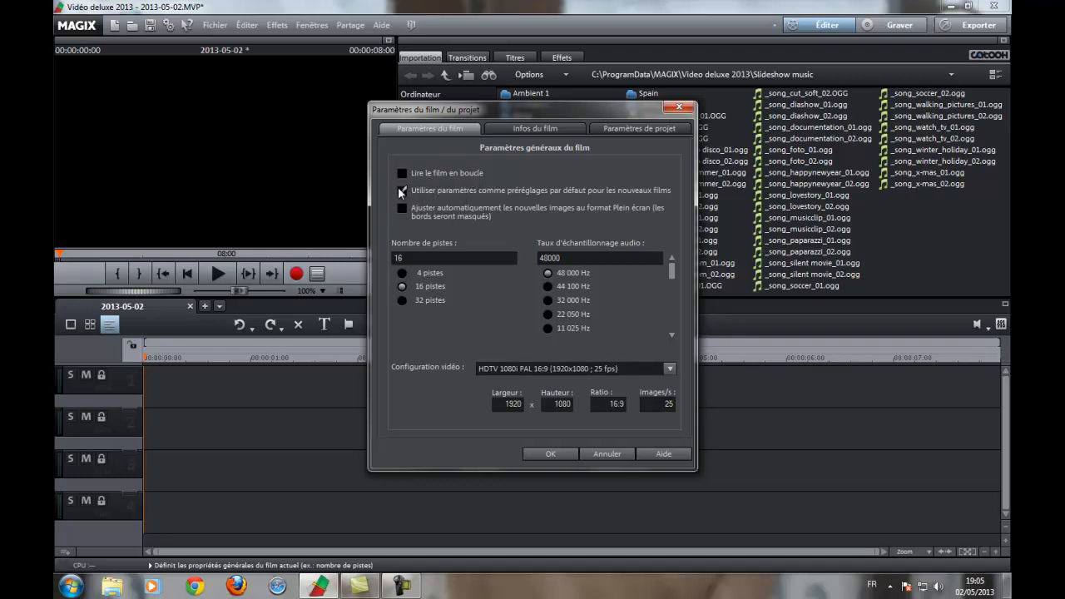
- Review the film information and project settings, and apply the film settings
click(573, 129)
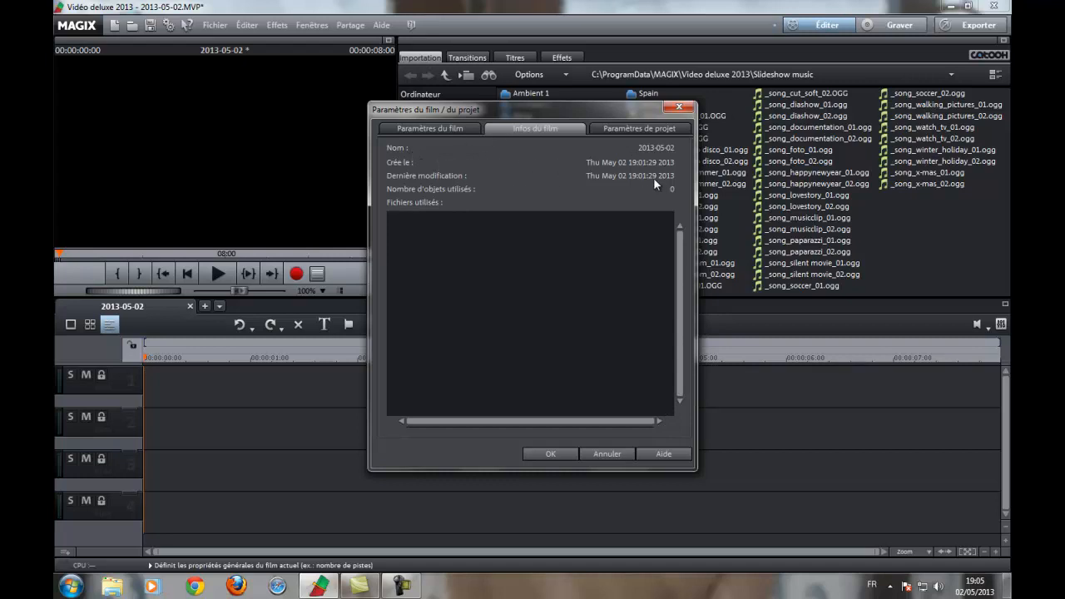
click(642, 127)
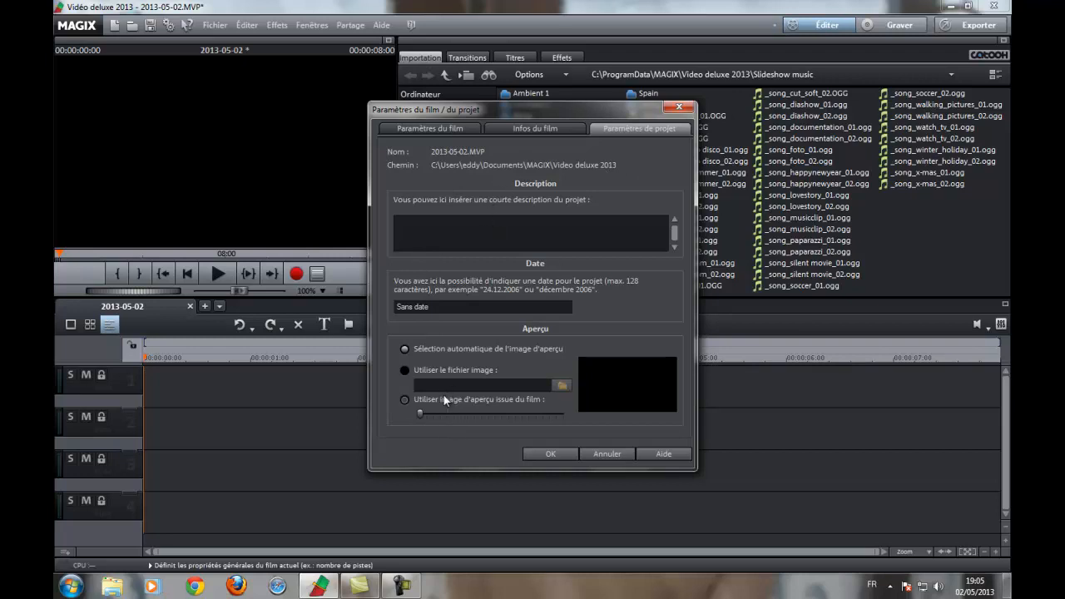
click(463, 128)
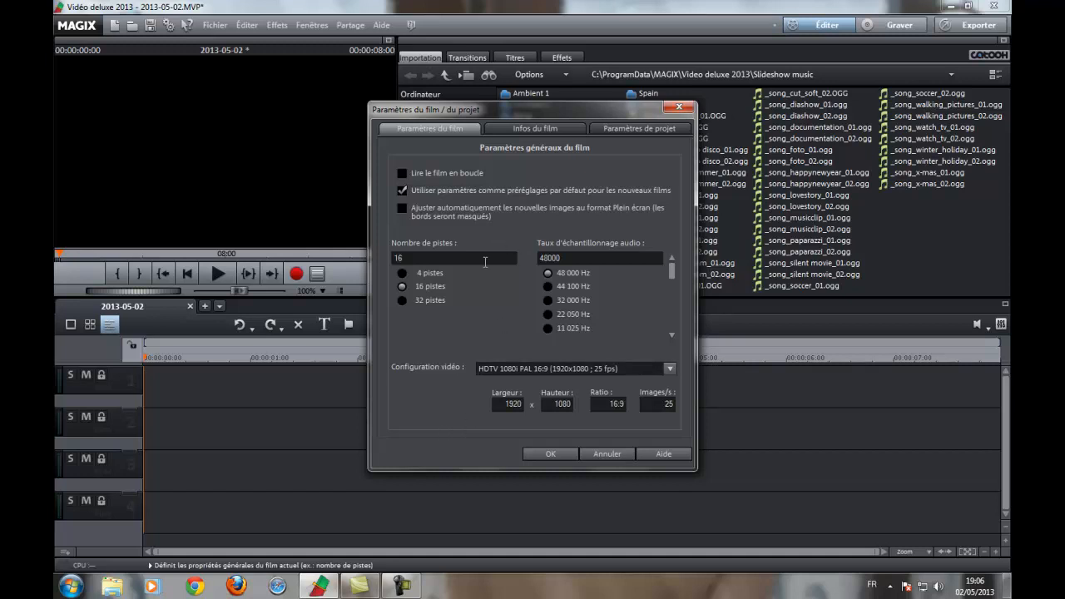
click(551, 454)
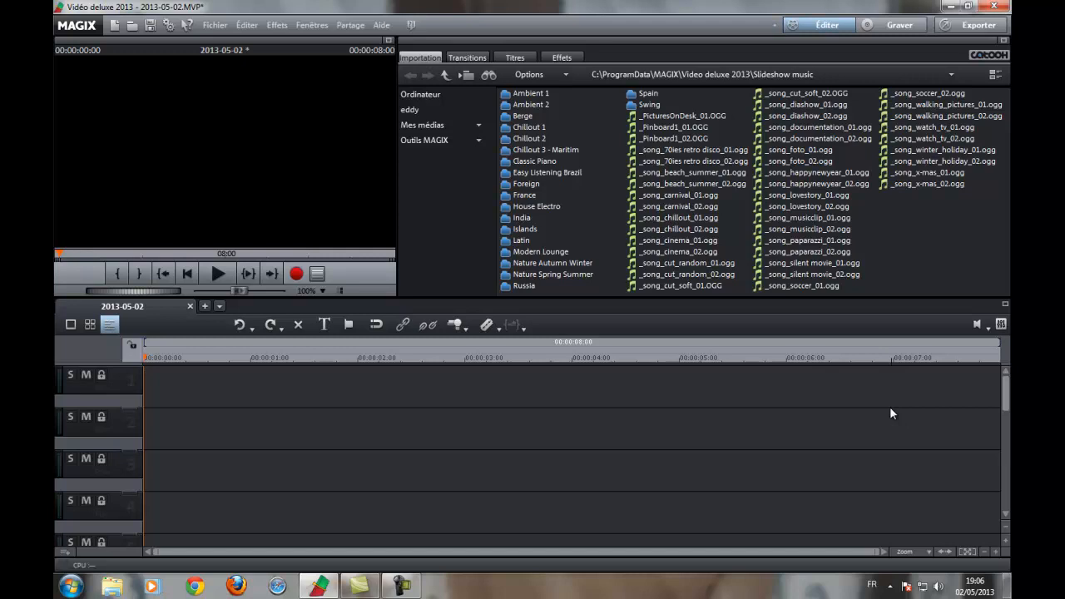
- Browse to the Mes vidéos folder inside the personal user folder in the media browser
click(272, 131)
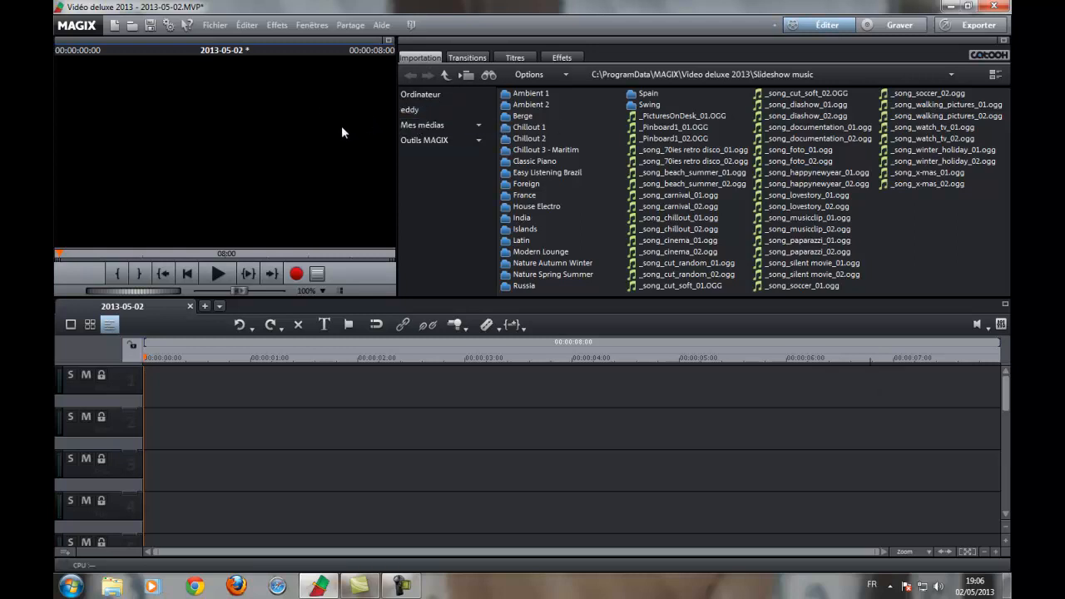
click(426, 109)
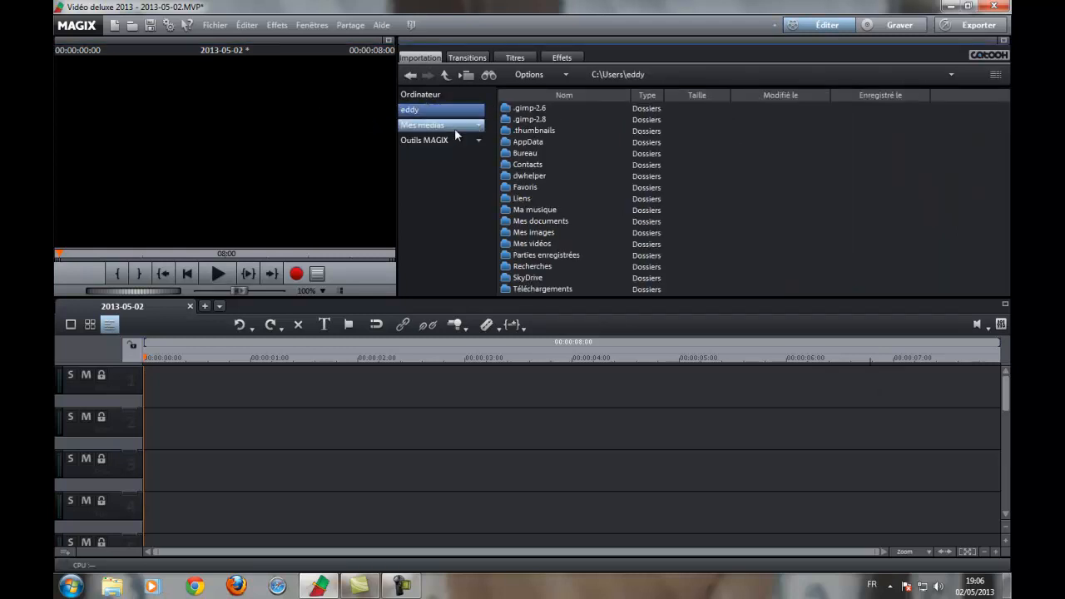
click(546, 246)
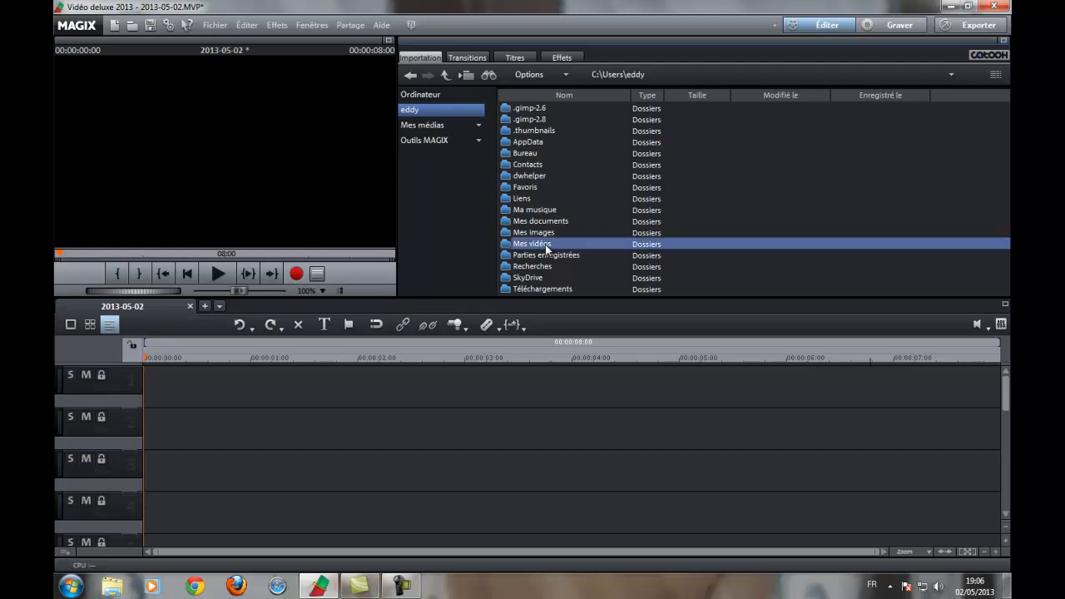
double_click(547, 247)
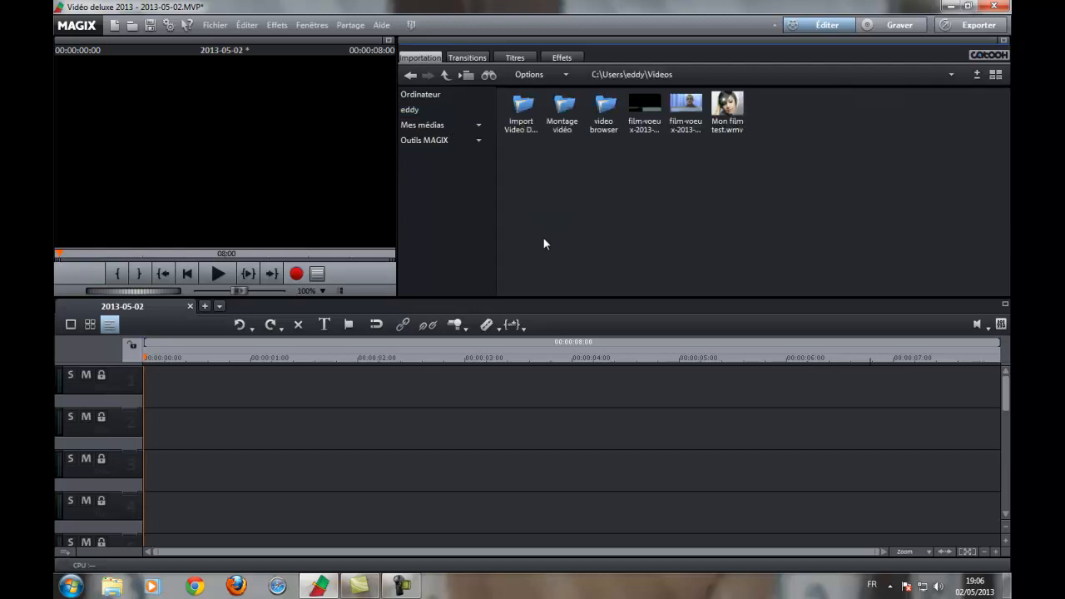
- Preview the image film-voeux-2013-moviemaker.png and play film-voeux-2013-moviemaker.mp4 from about 5 seconds
click(687, 106)
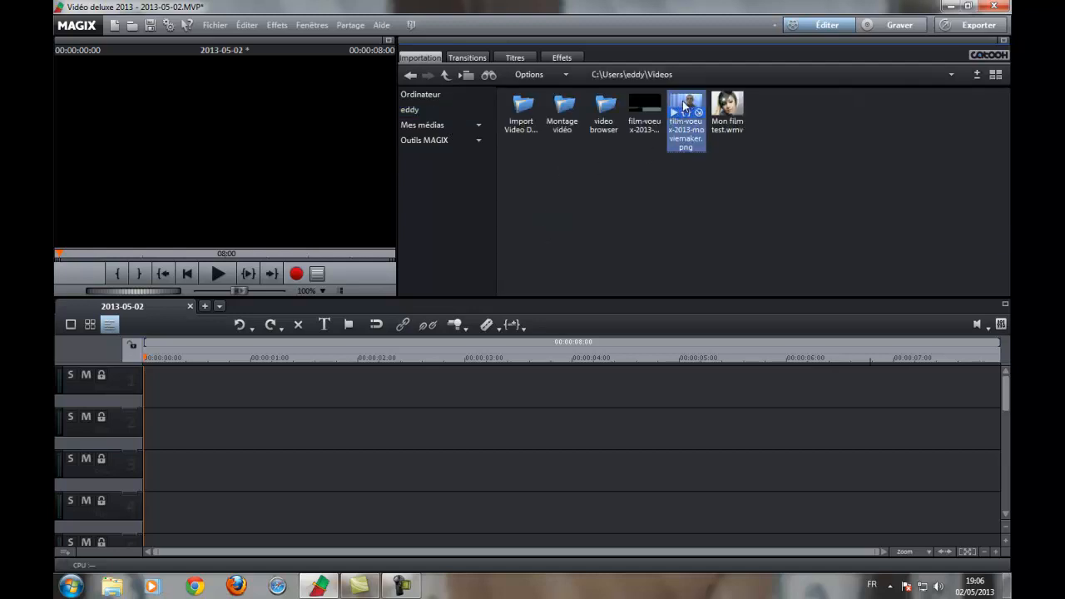
click(216, 275)
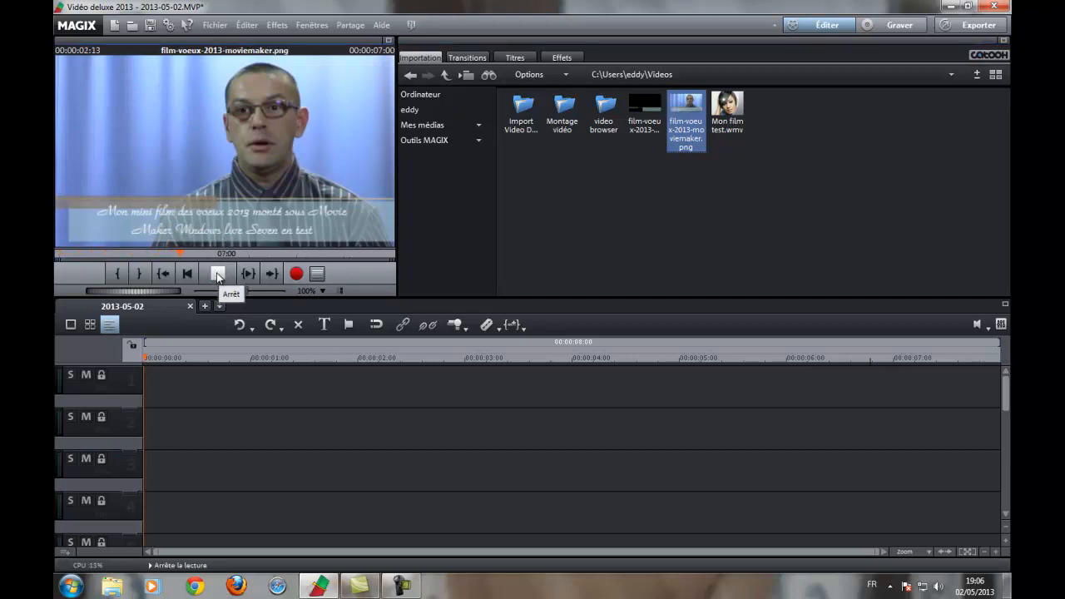
click(217, 275)
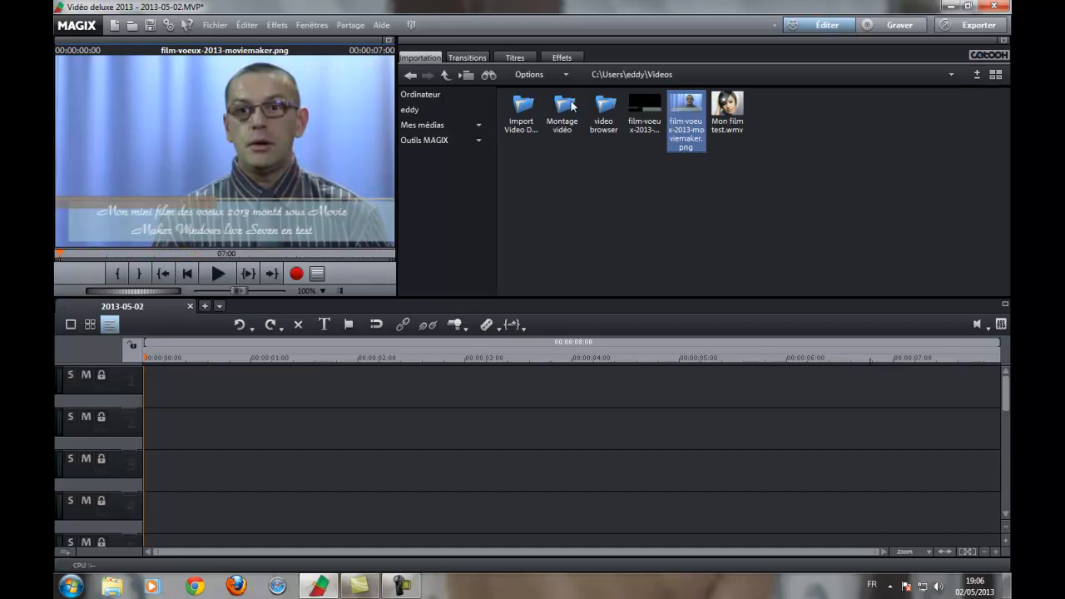
click(651, 105)
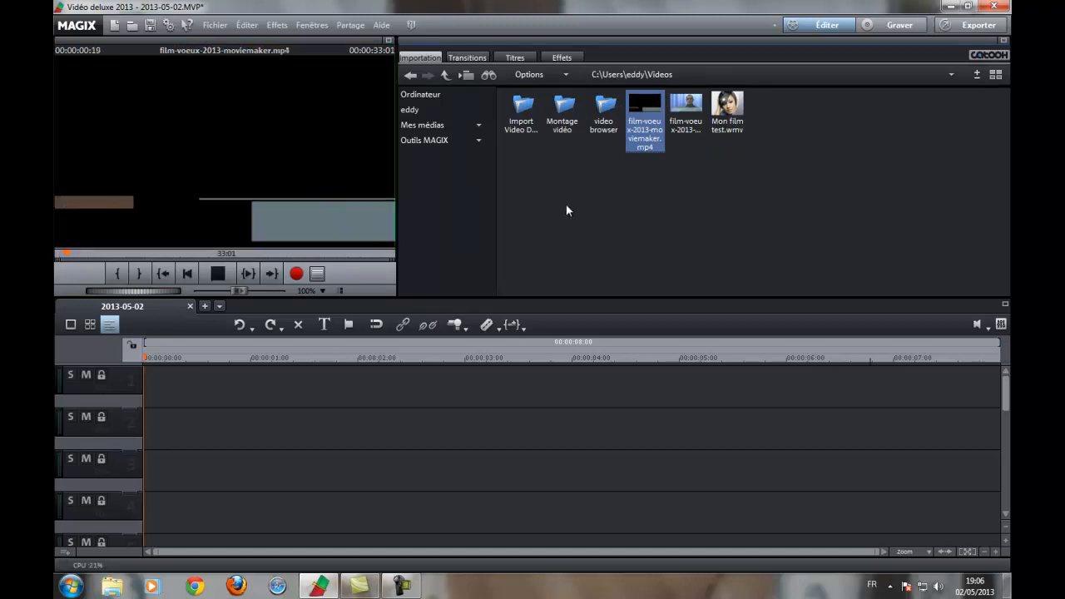
click(113, 254)
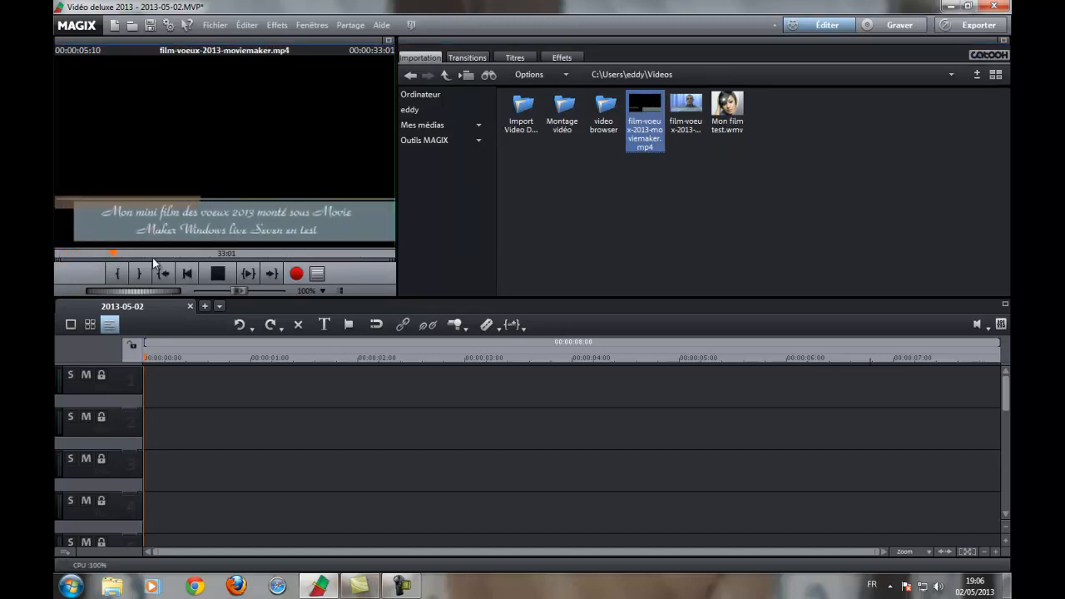
- Skip ahead twice while previewing film-voeux-2013-moviemaker.mp4, up to about the middle of the clip
click(166, 255)
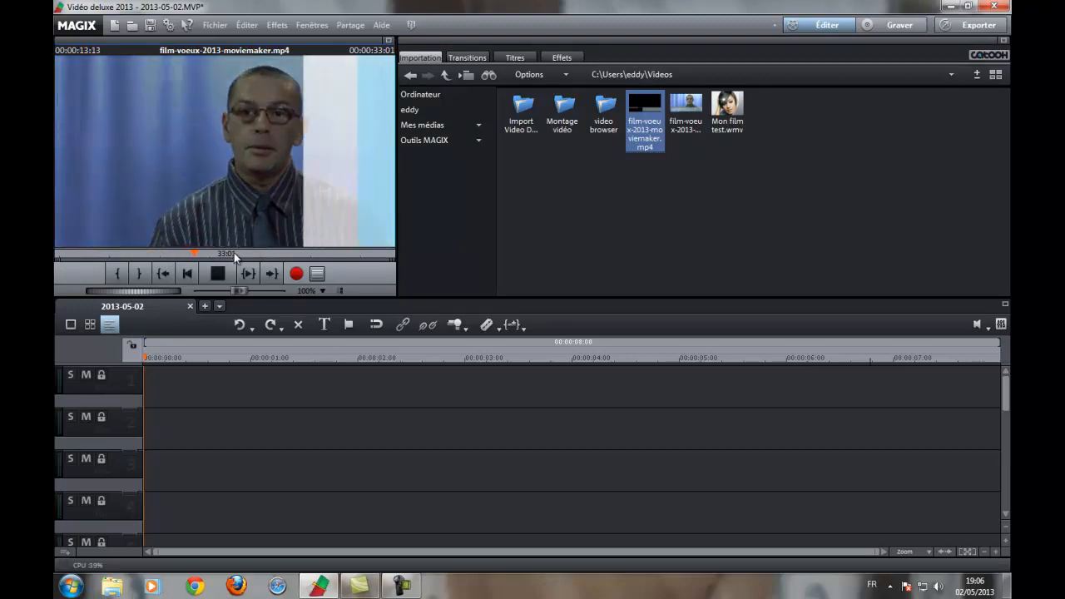
click(236, 255)
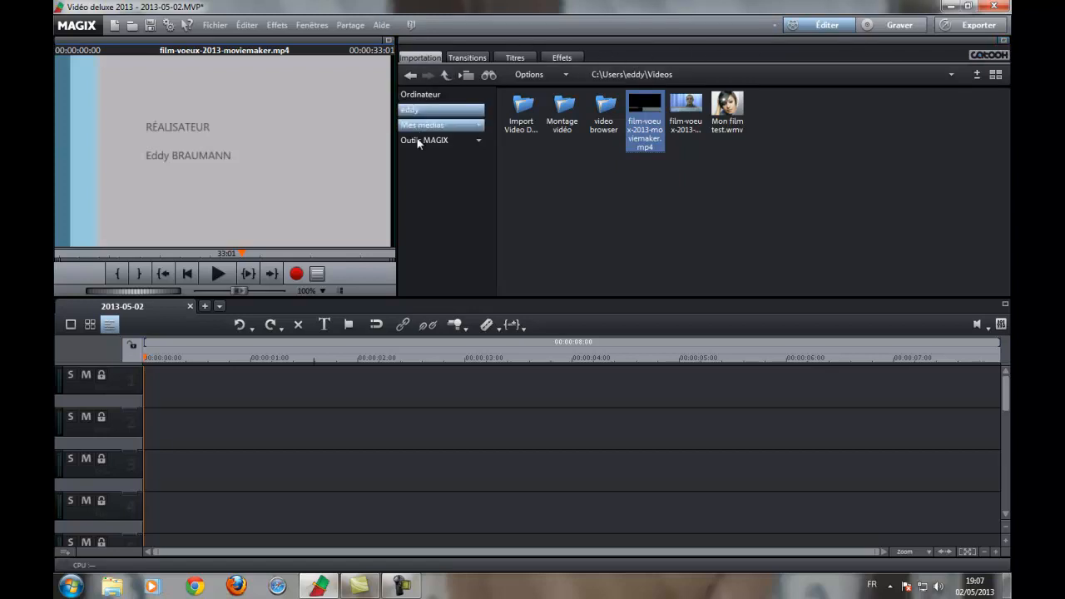
- View the timeline and the video monitor maximized in turn, briefly play the empty film, and restore the standard layout
click(1005, 306)
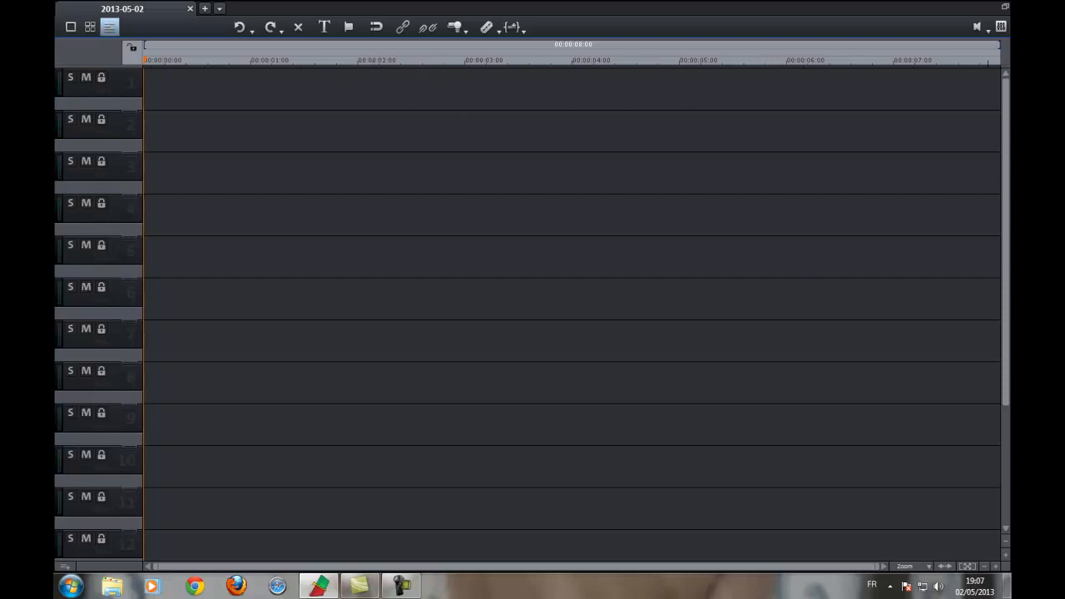
click(1004, 6)
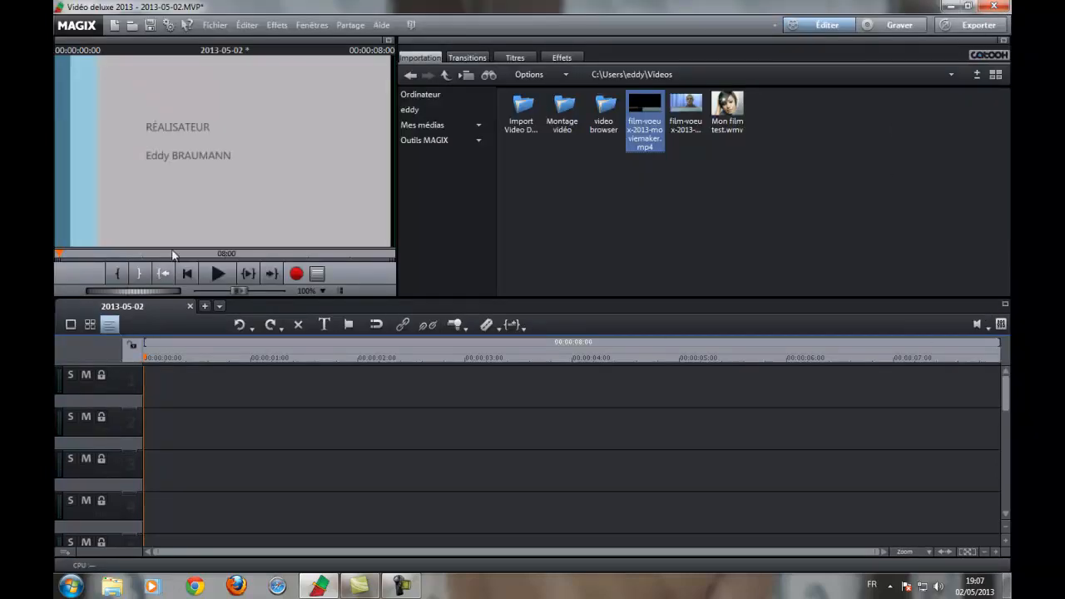
click(388, 41)
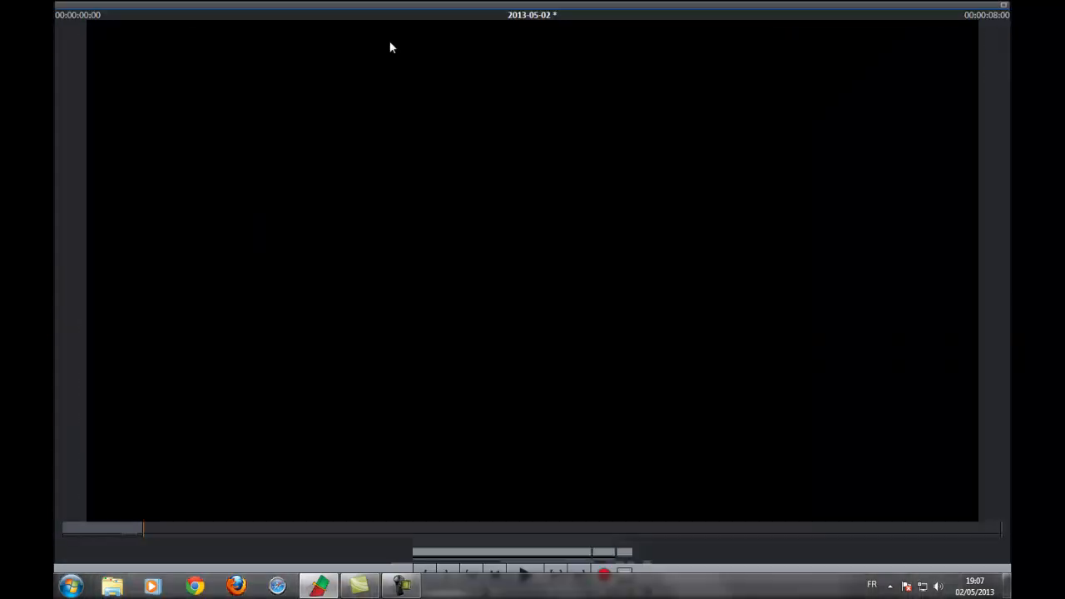
click(526, 574)
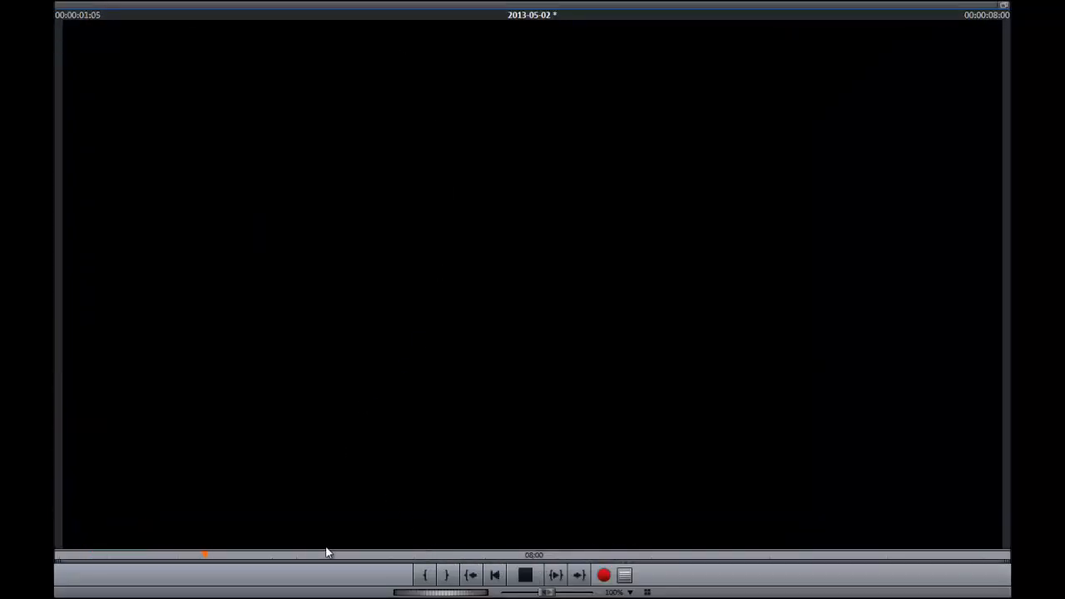
click(525, 575)
click(1004, 5)
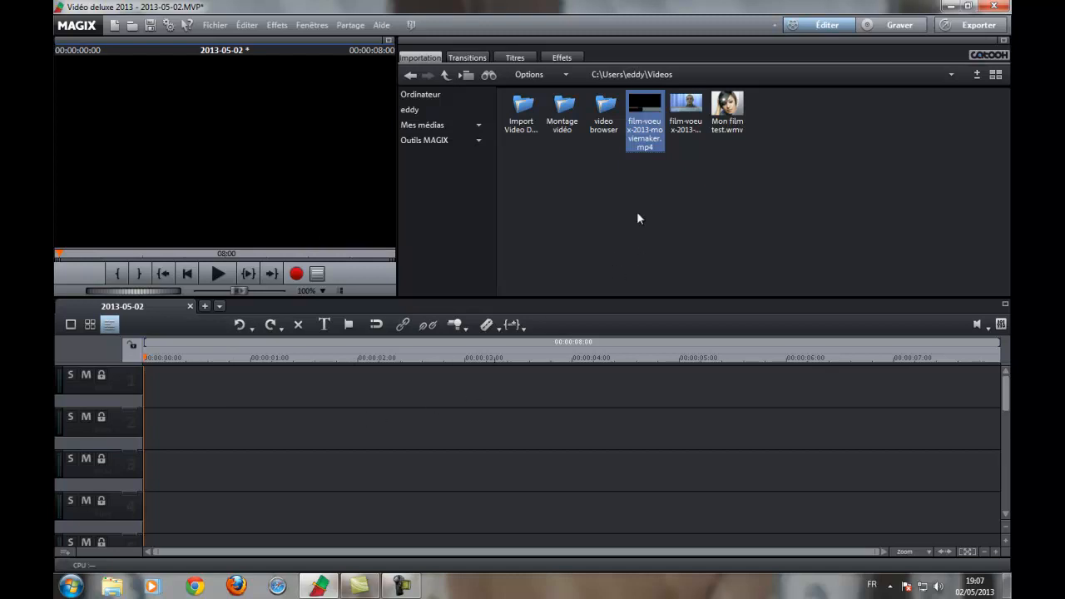
- Look through the Transitions, Titres and Importation sections in the maximized media pool, and check the Outils MAGIX entries in the restored layout
click(1004, 41)
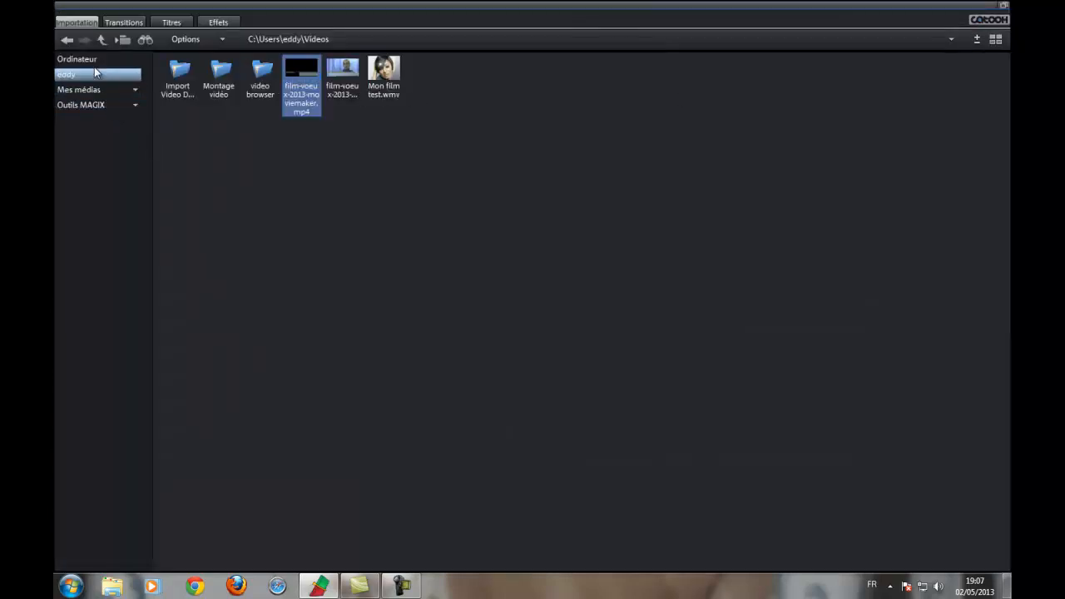
click(125, 22)
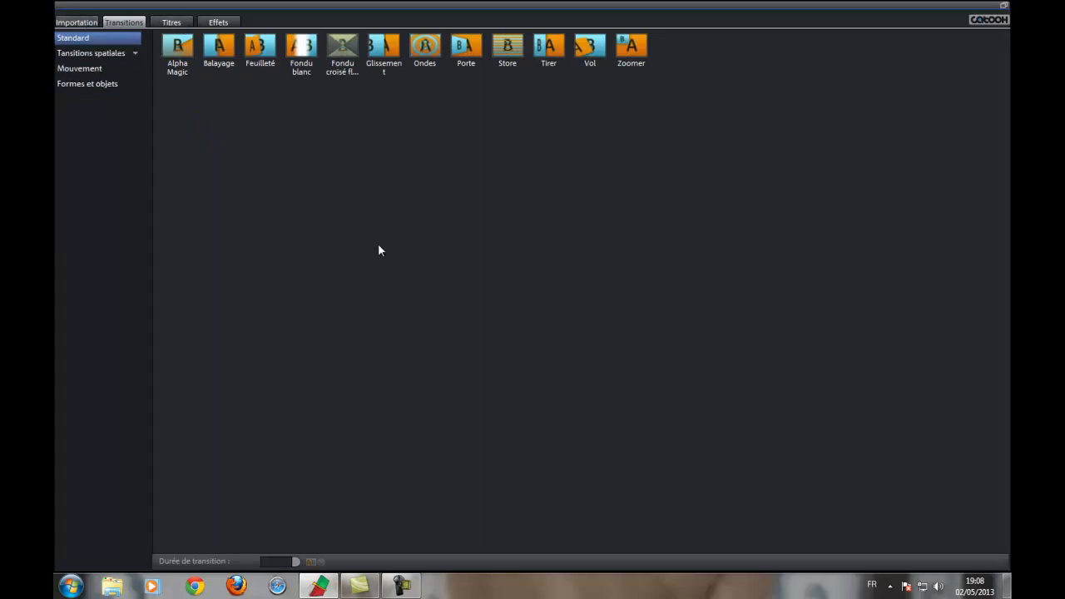
click(171, 22)
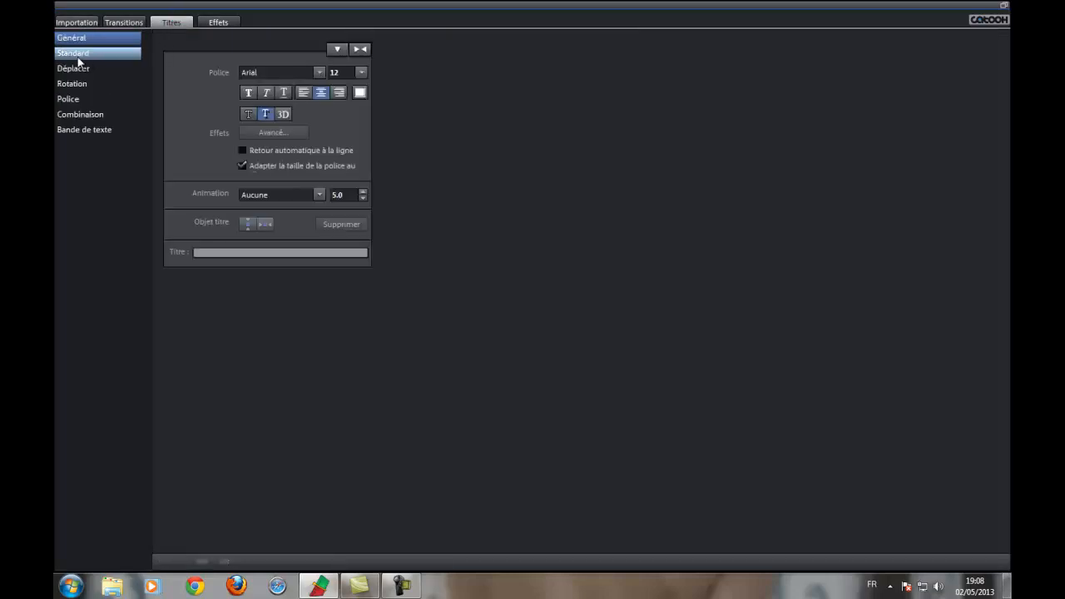
click(89, 22)
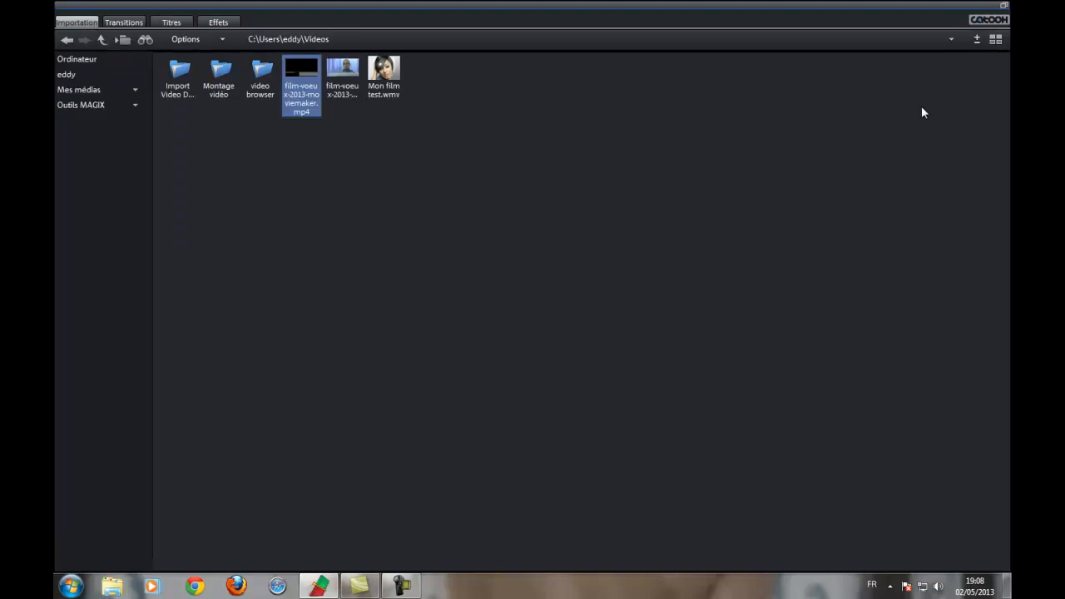
click(1005, 7)
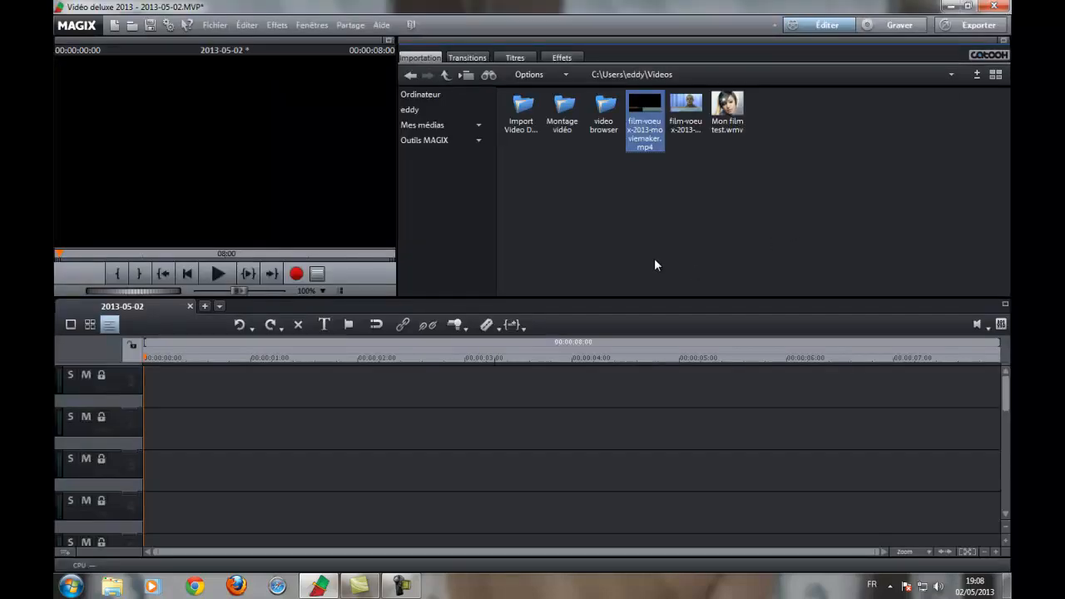
click(457, 142)
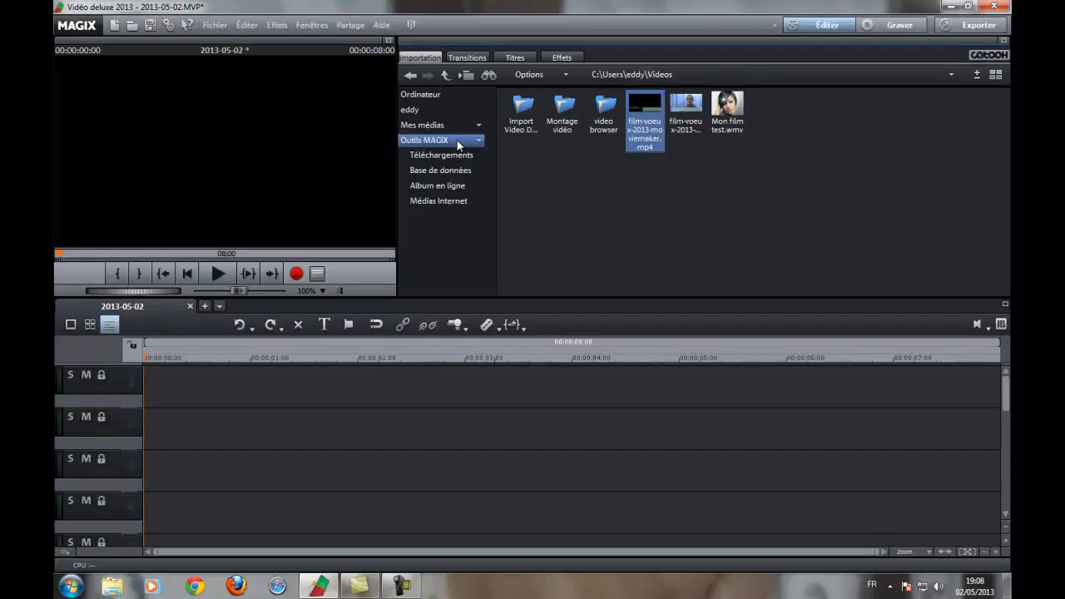
click(459, 143)
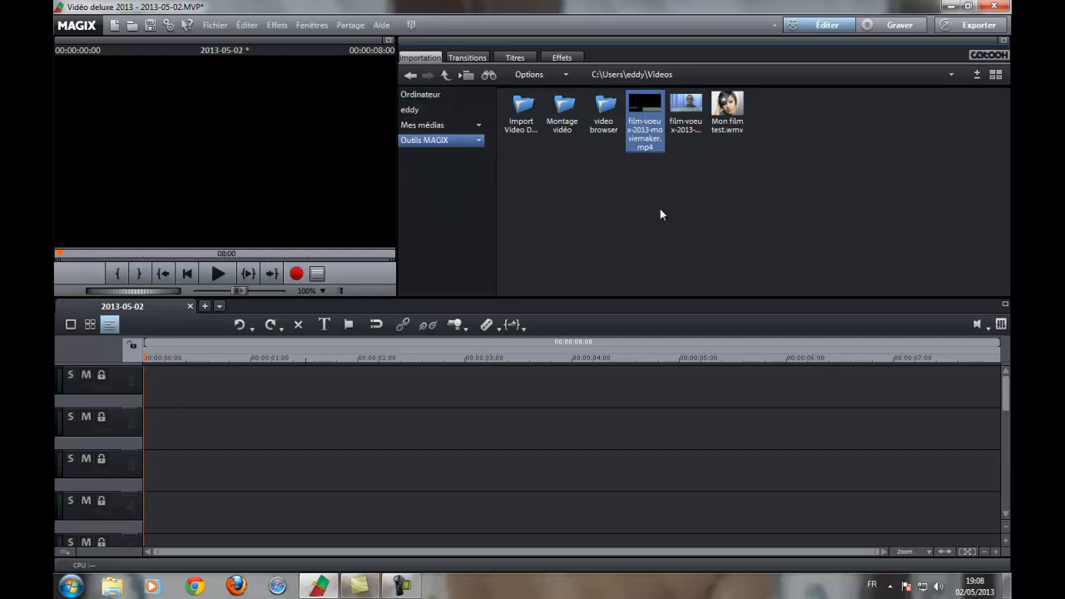
- Add film-voeux-2013-moviemaker.mp4 at the start of track 1 without adjusting the film settings, and select the clip
drag(645, 108, 170, 379)
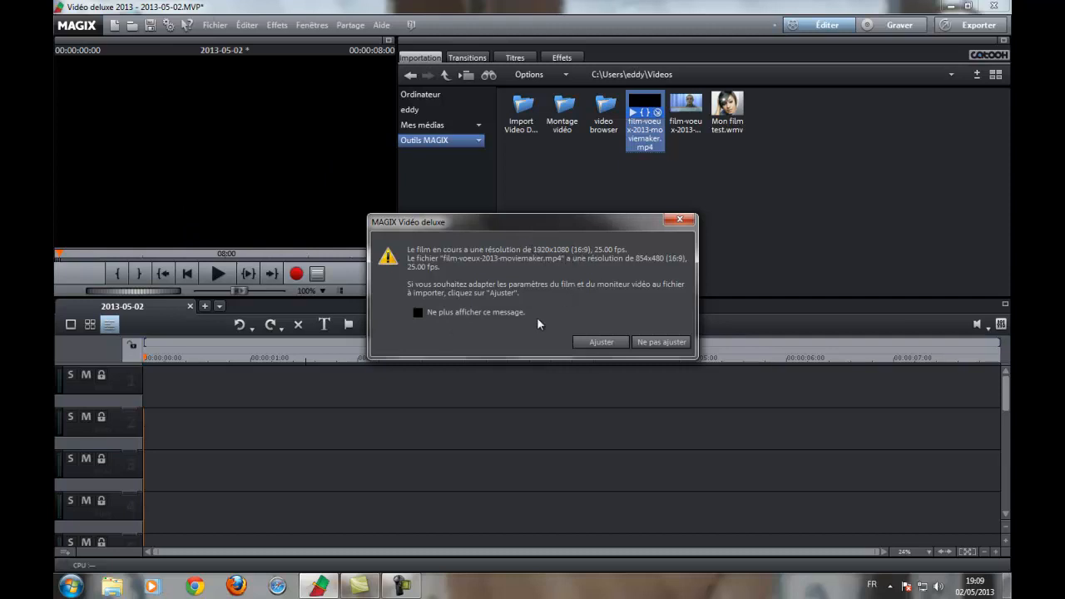
click(660, 340)
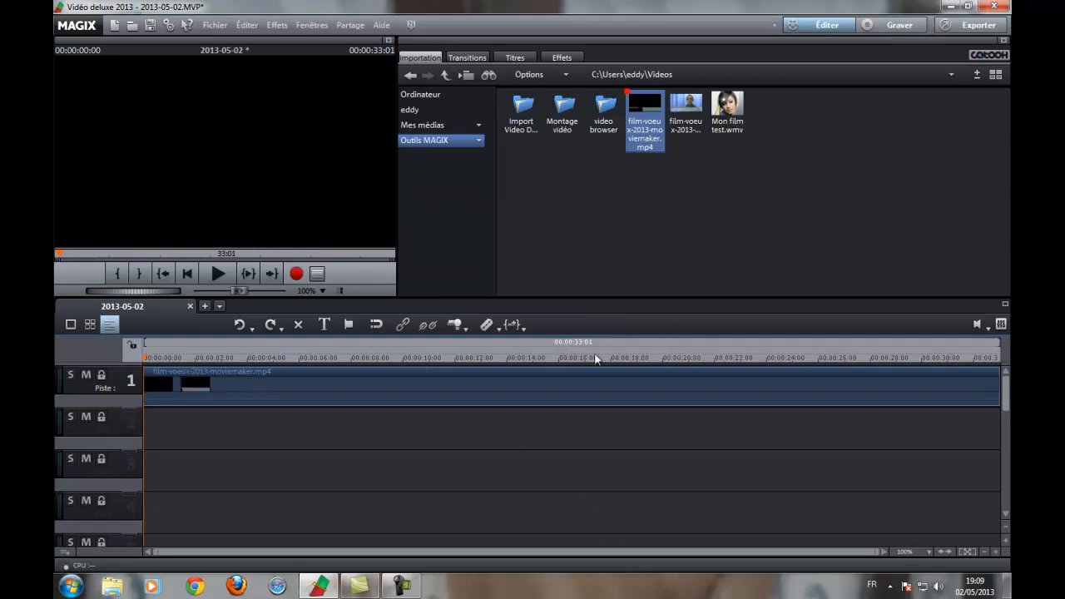
click(459, 384)
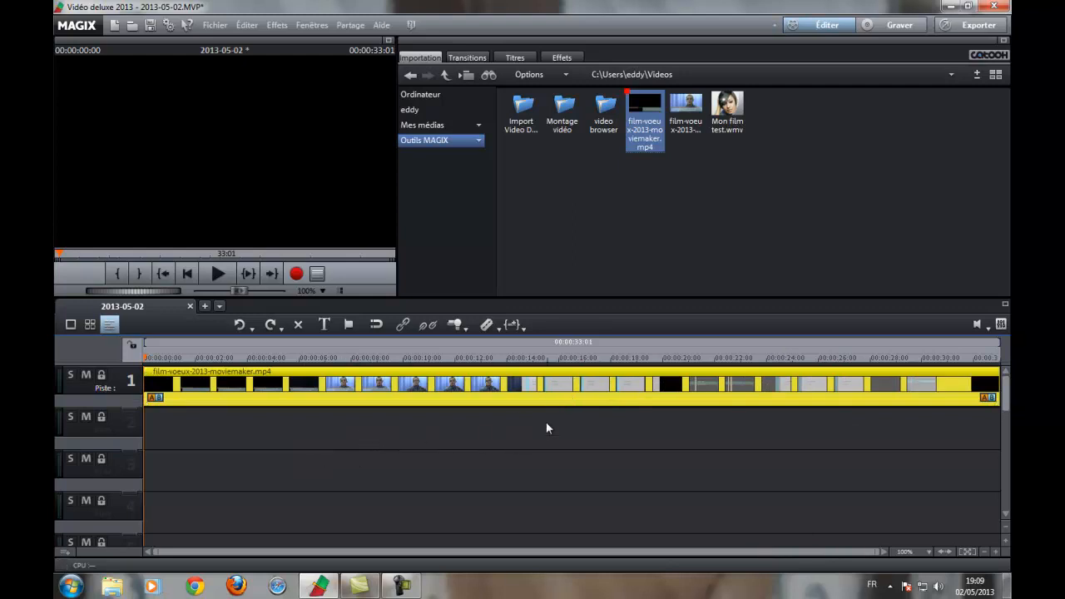
- Zoom the timeline to 5 images and examine the clip's frames along it
right_click(932, 551)
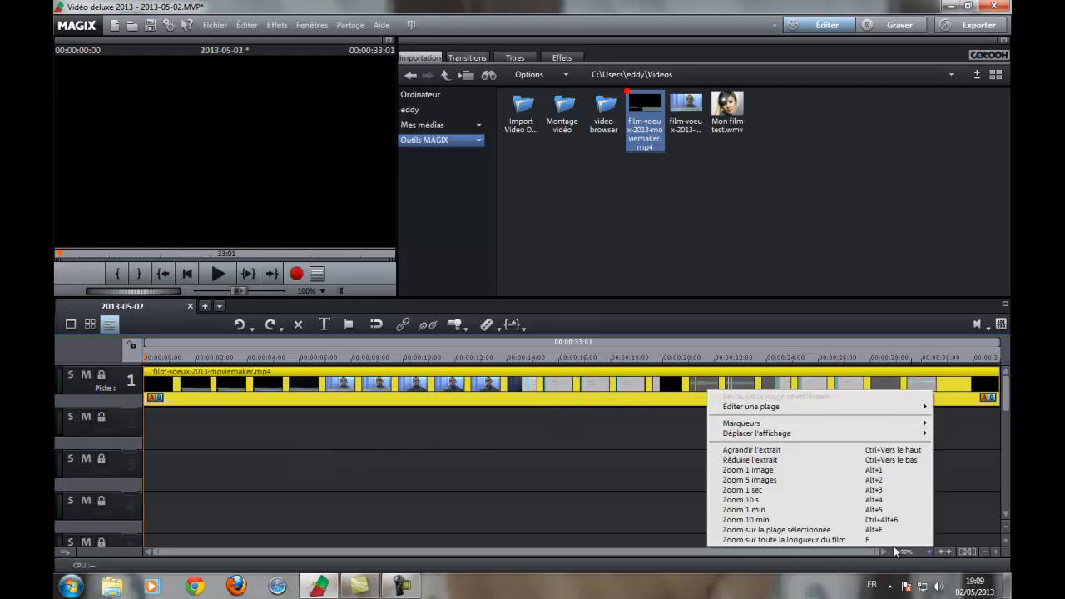
click(749, 480)
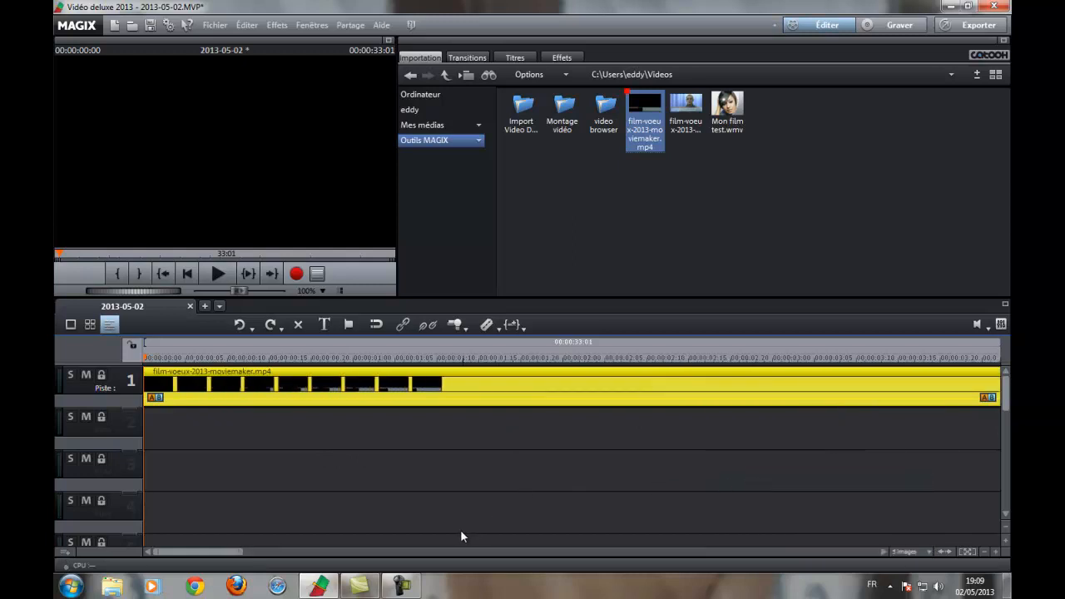
drag(309, 554, 223, 546)
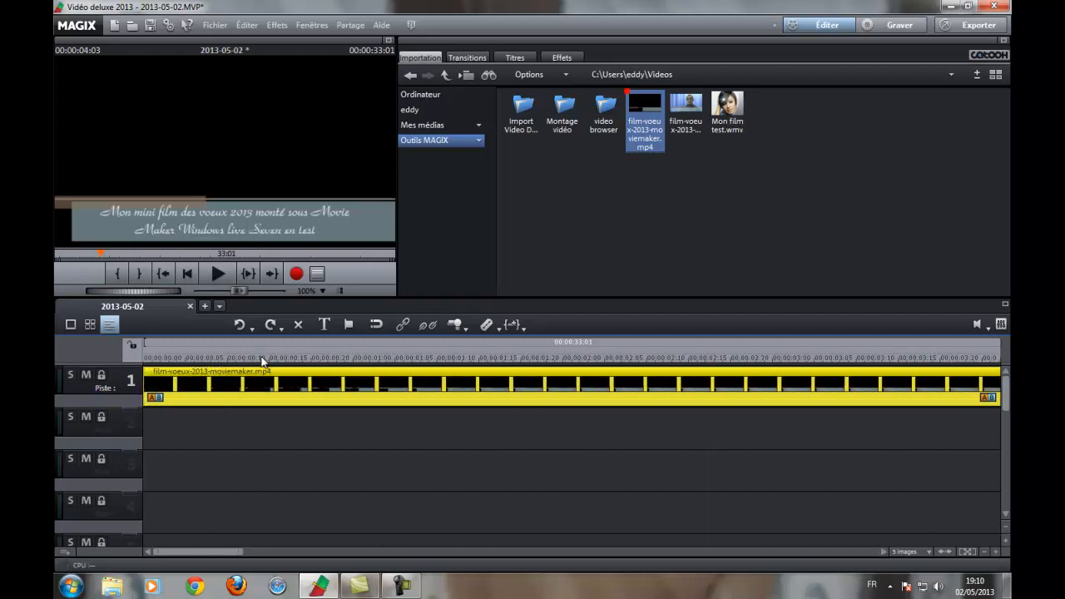
- Check several early positions of the clip with the playhead, place it at 00:00:00:10, and play briefly from there
click(303, 358)
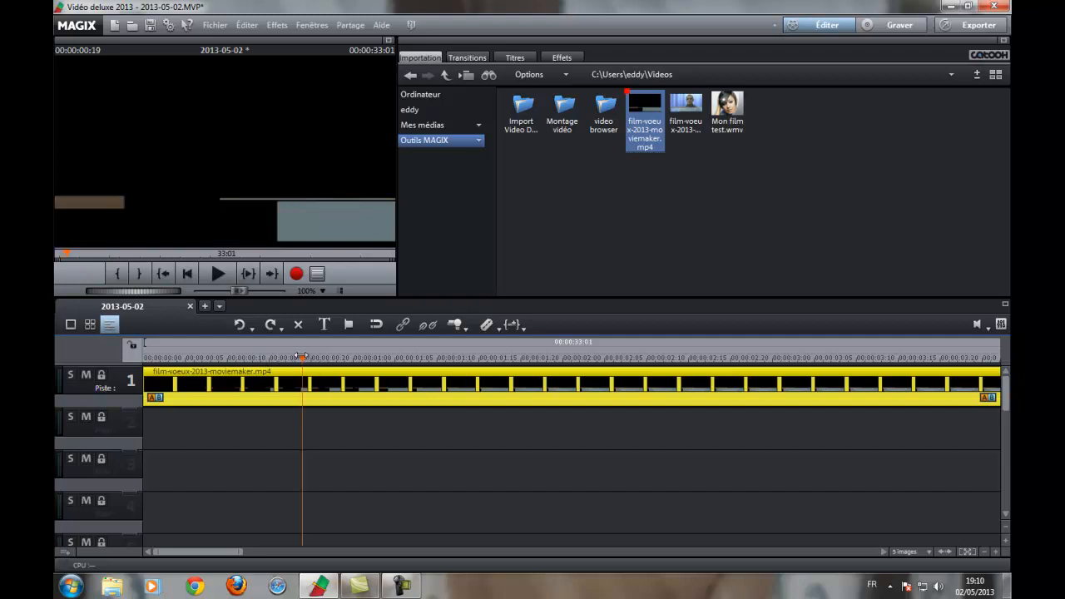
click(343, 358)
click(405, 357)
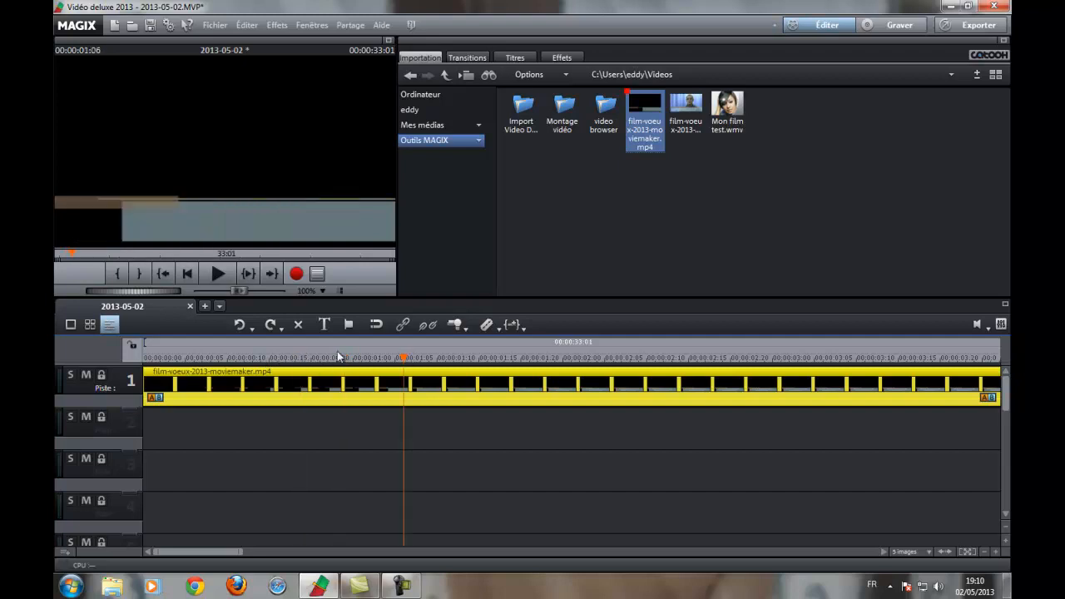
click(228, 358)
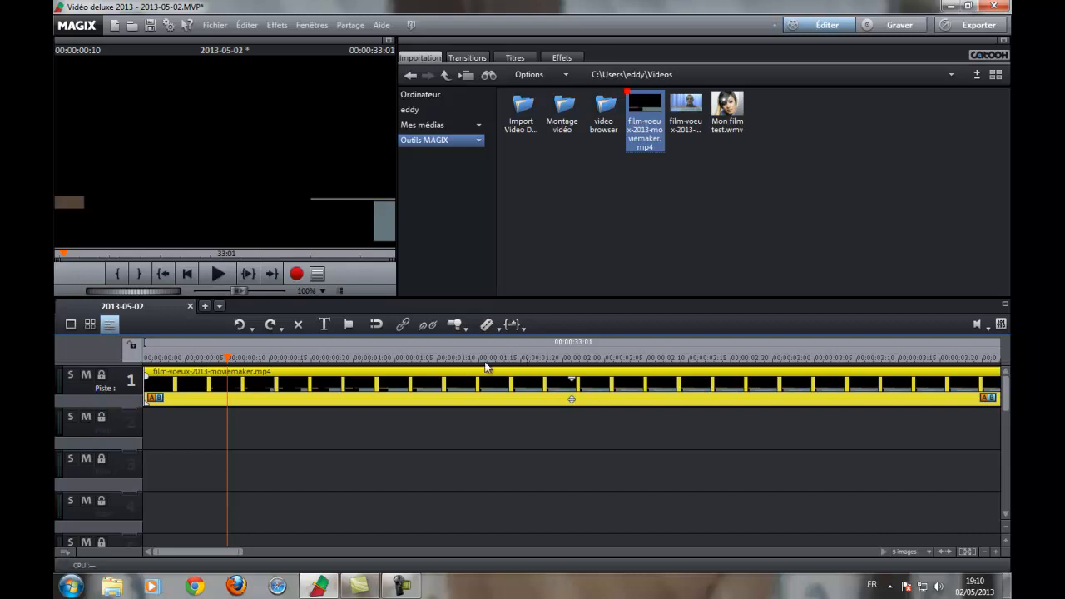
click(217, 274)
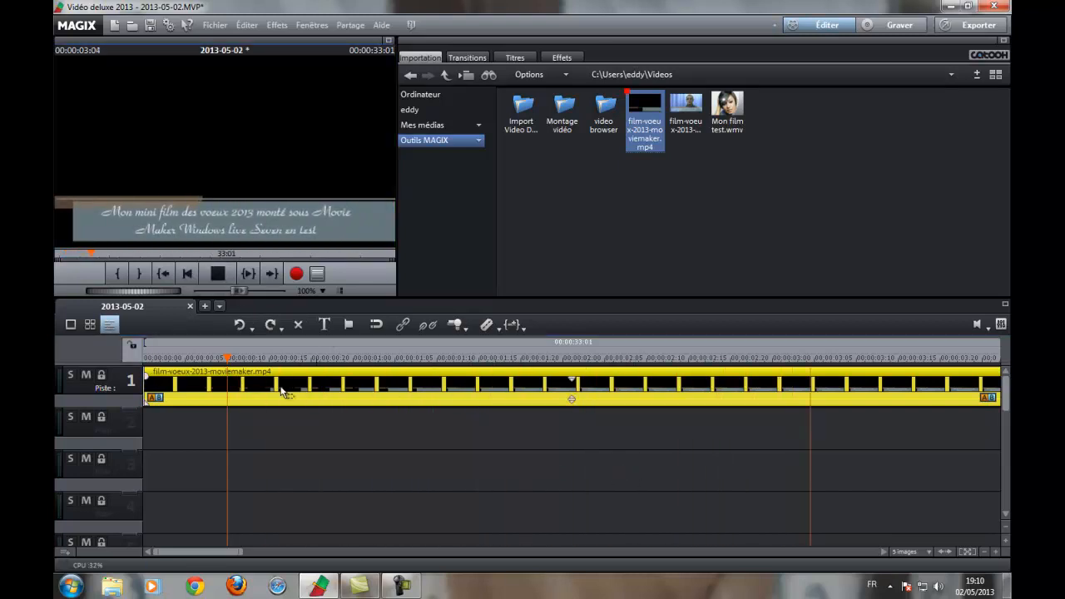
key(space)
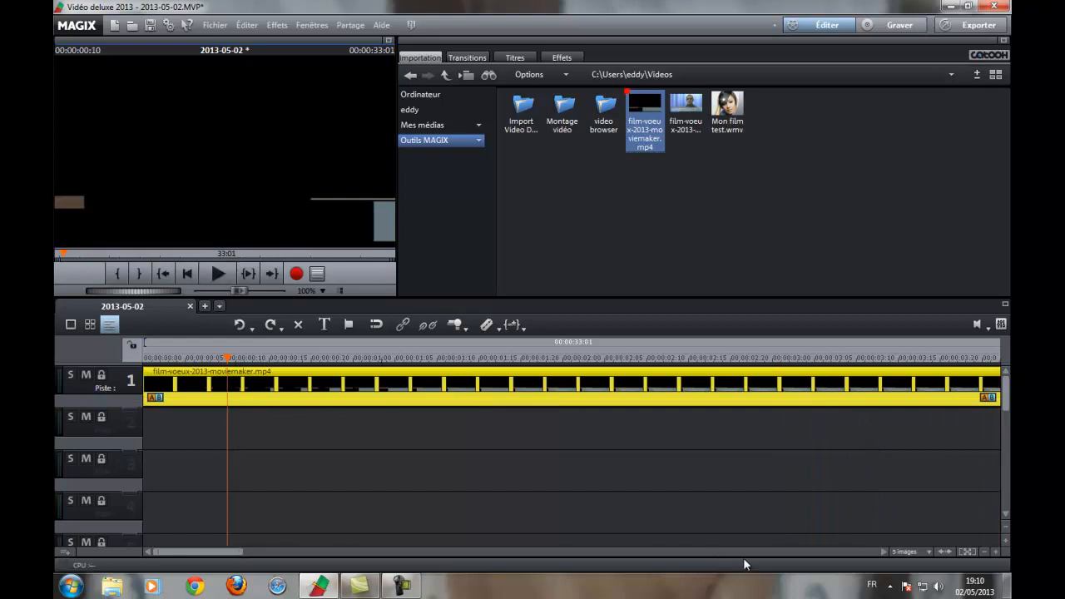
- Compare the clip in the timeline at the 10 min, 1 min and 1 image zoom levels
click(927, 552)
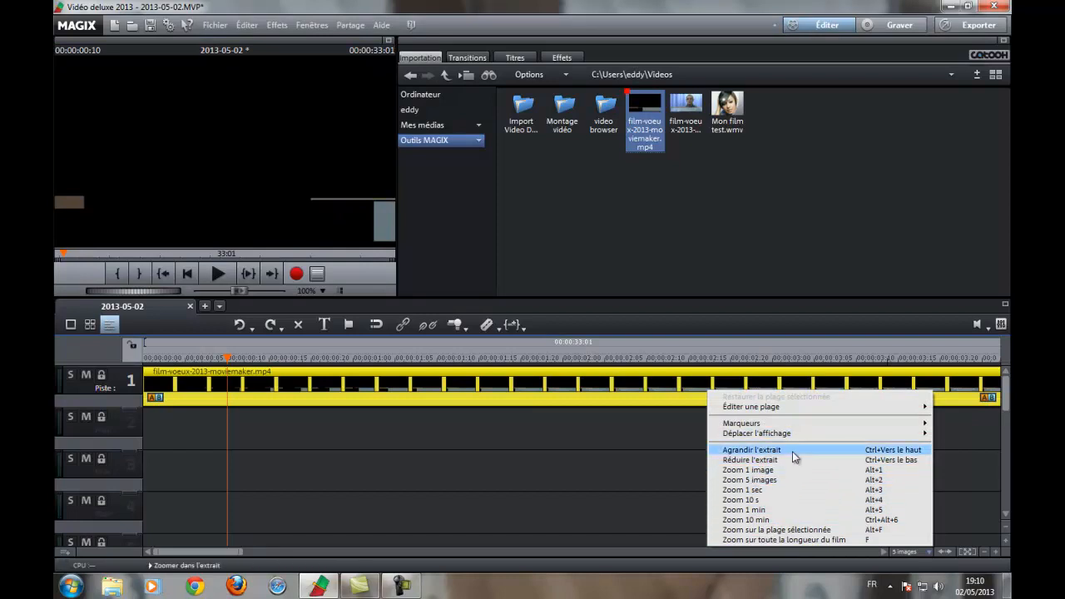
click(800, 519)
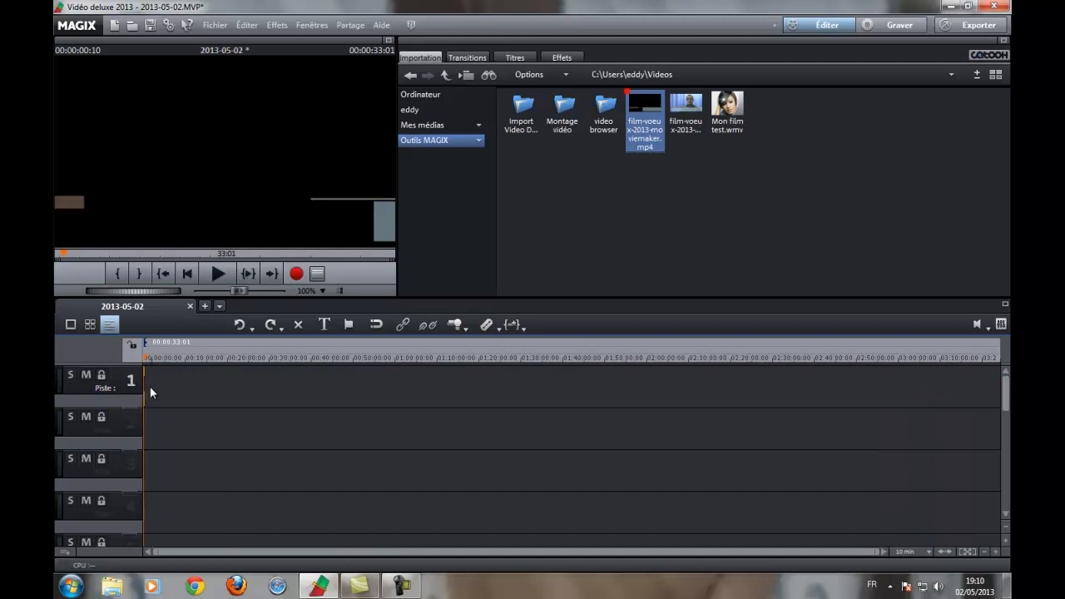
click(913, 551)
click(748, 516)
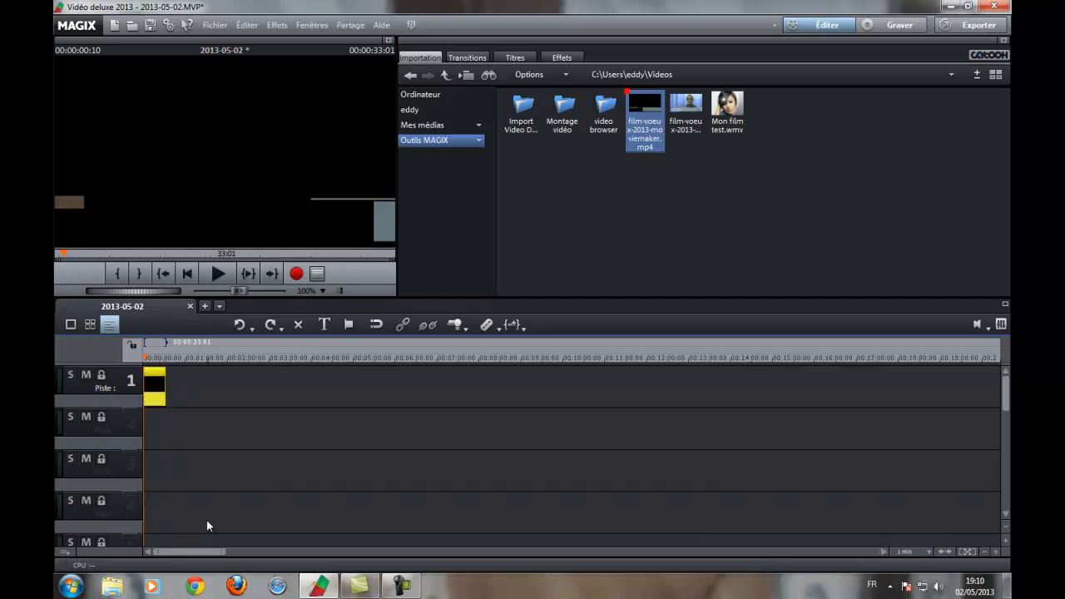
click(929, 552)
click(749, 470)
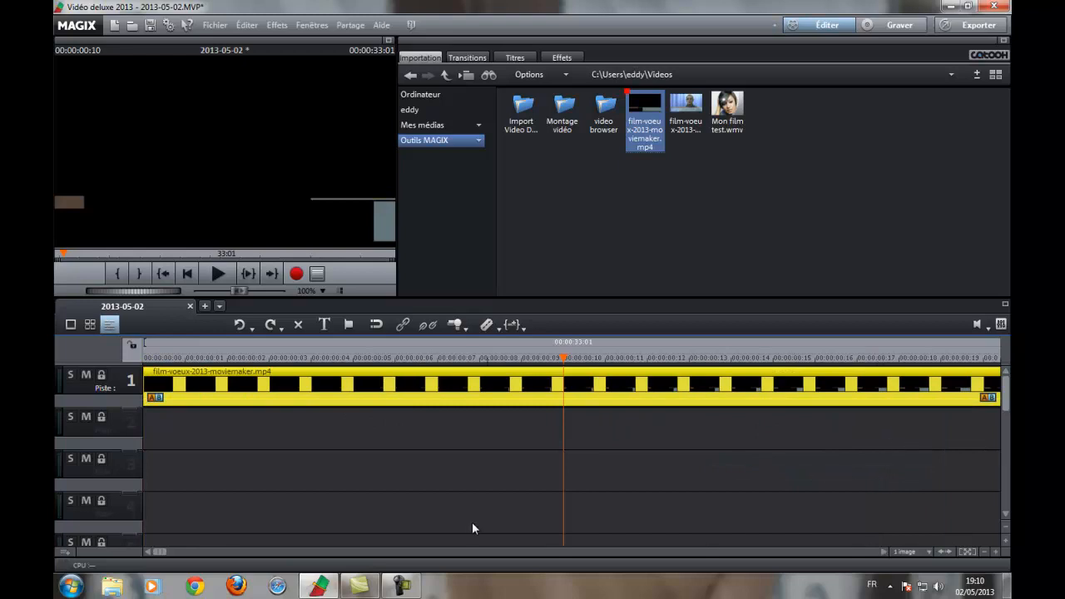
scroll(567, 501, right, 5)
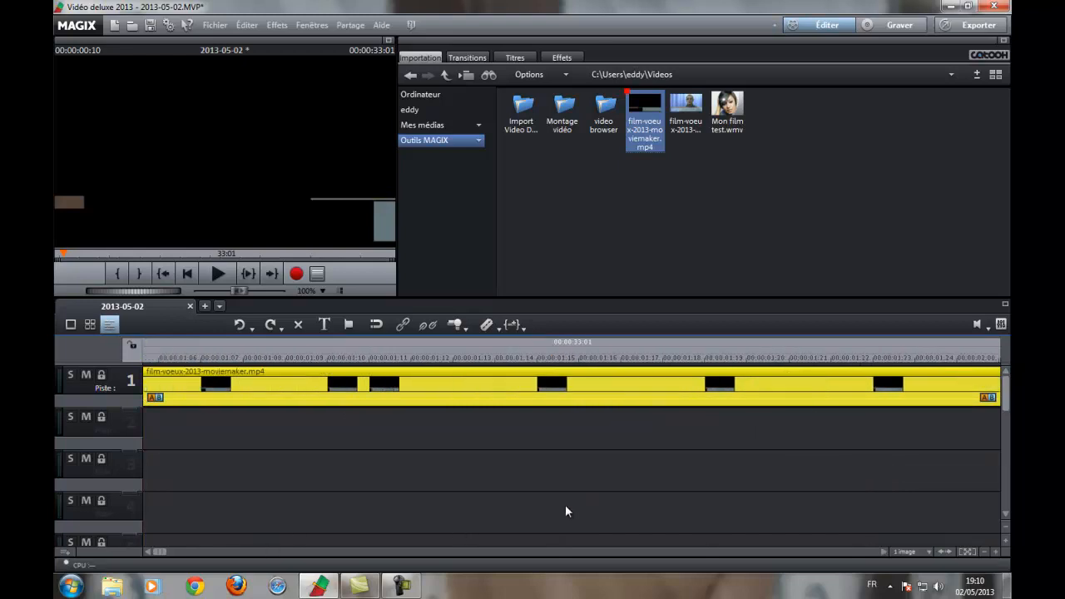
scroll(567, 506, left, 5)
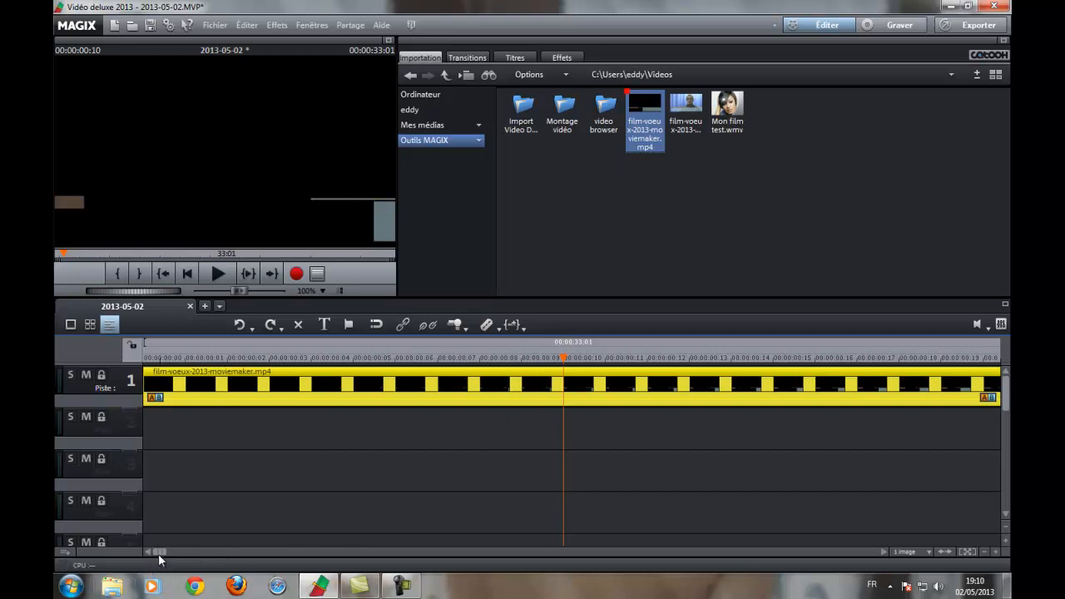
- Try stretching and shrinking the visible timeline range to zoom freely, finishing with a widely zoomed-out view of 17049%
drag(164, 552, 186, 553)
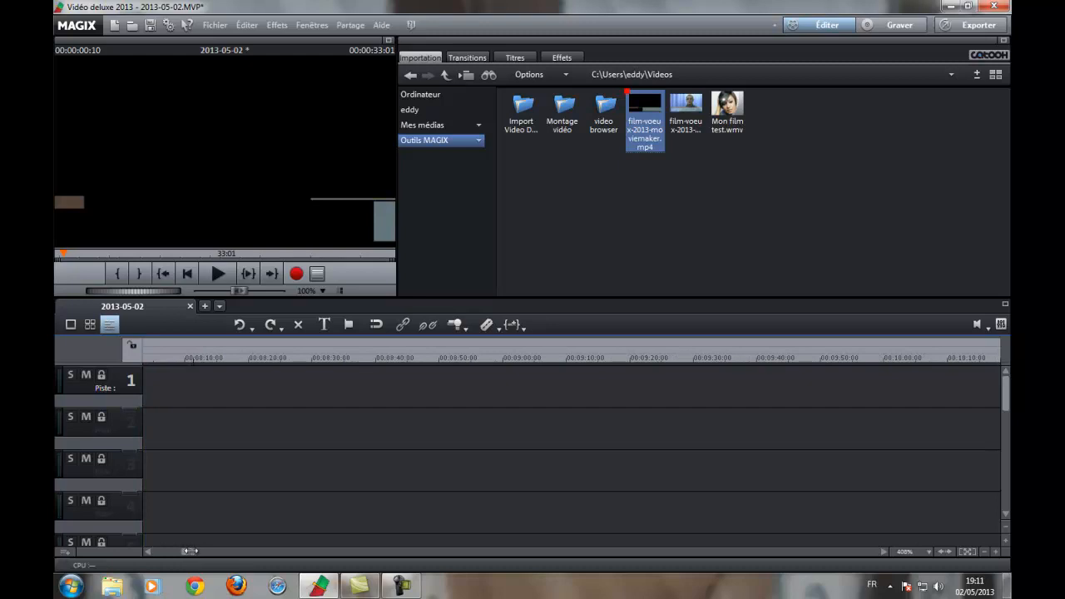
drag(188, 553, 158, 552)
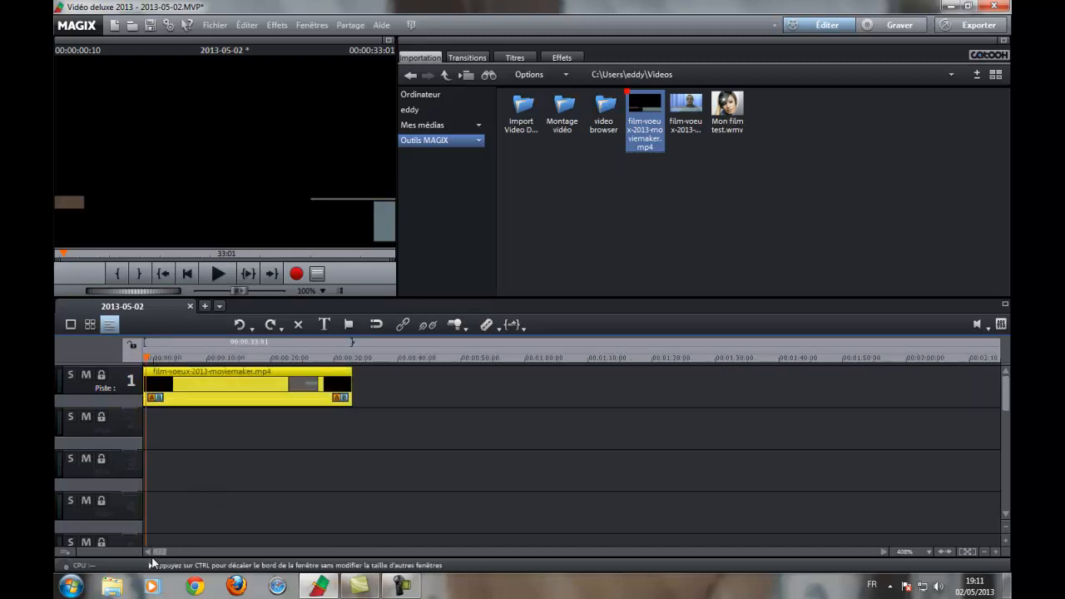
drag(160, 551, 154, 552)
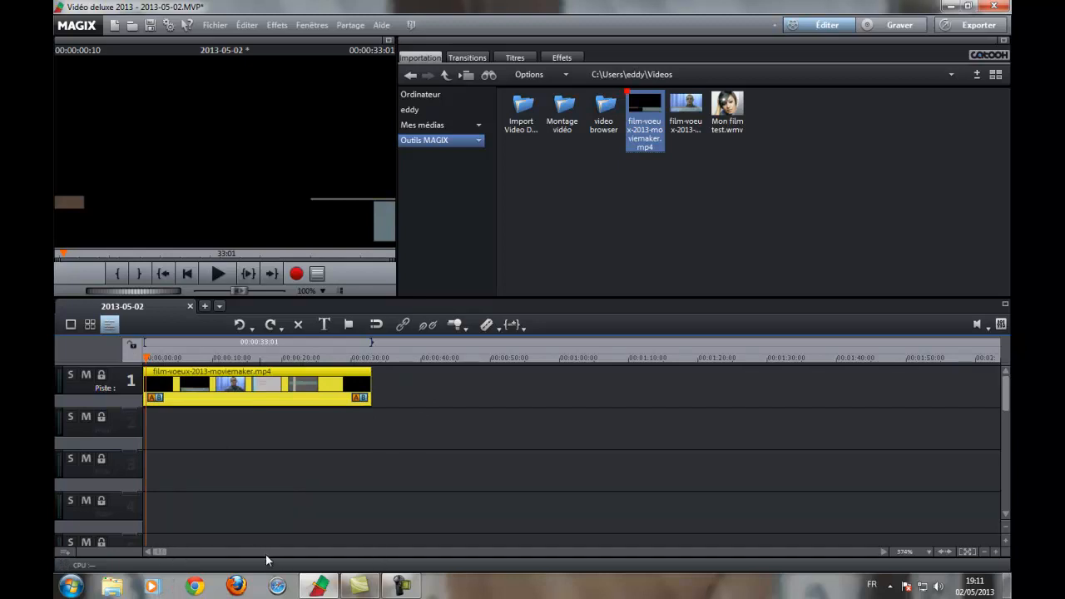
drag(166, 551, 464, 553)
drag(381, 550, 383, 550)
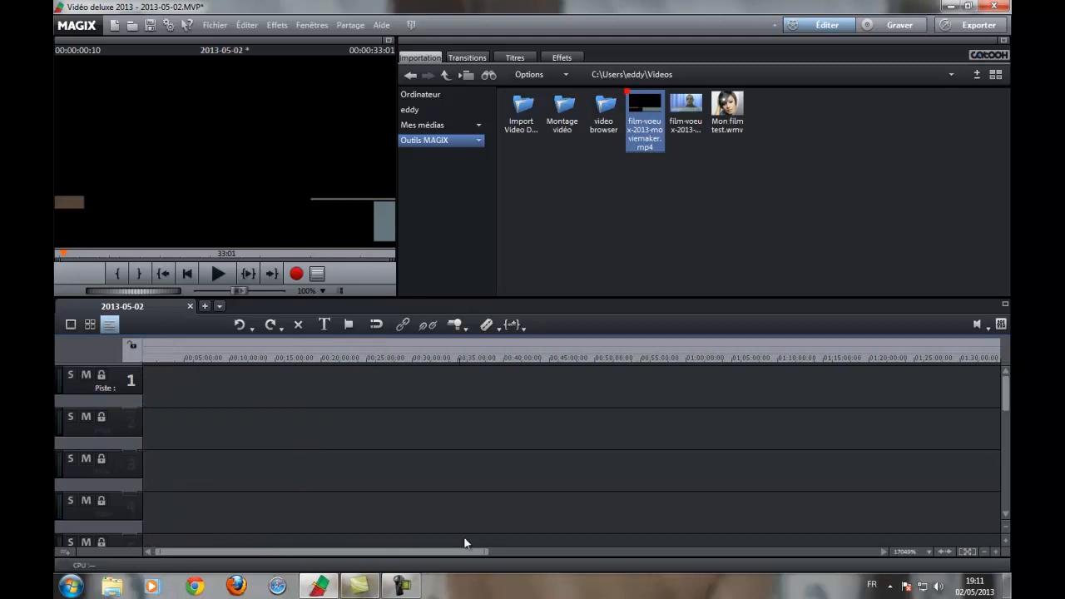
- Set the timeline zoom to 1 sec and bring the start of the clip back into view
click(488, 552)
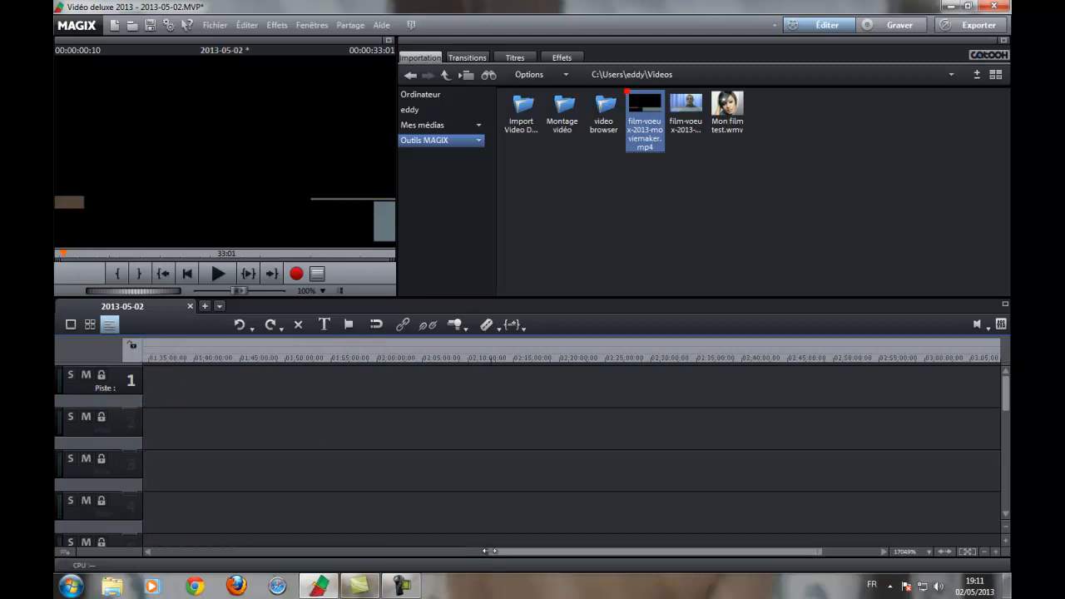
drag(489, 551, 338, 552)
drag(804, 550, 639, 553)
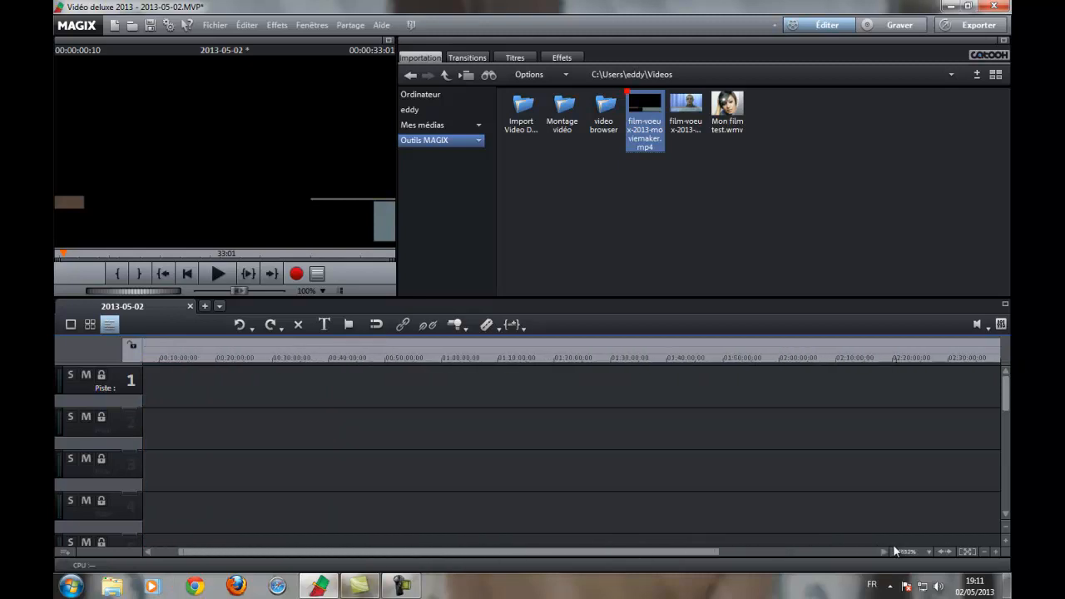
click(924, 552)
click(775, 486)
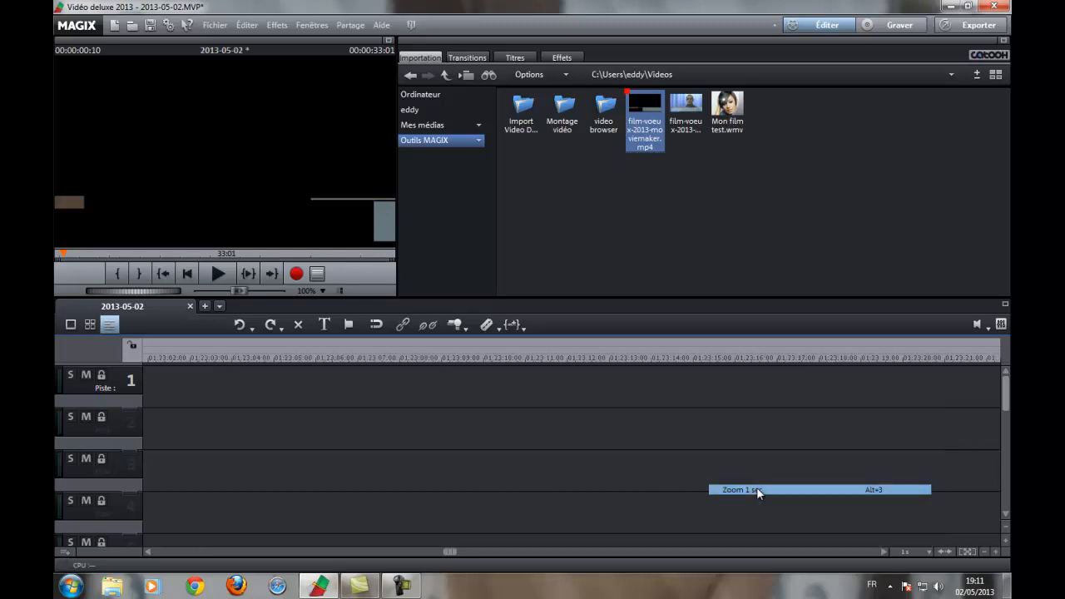
drag(450, 550, 155, 552)
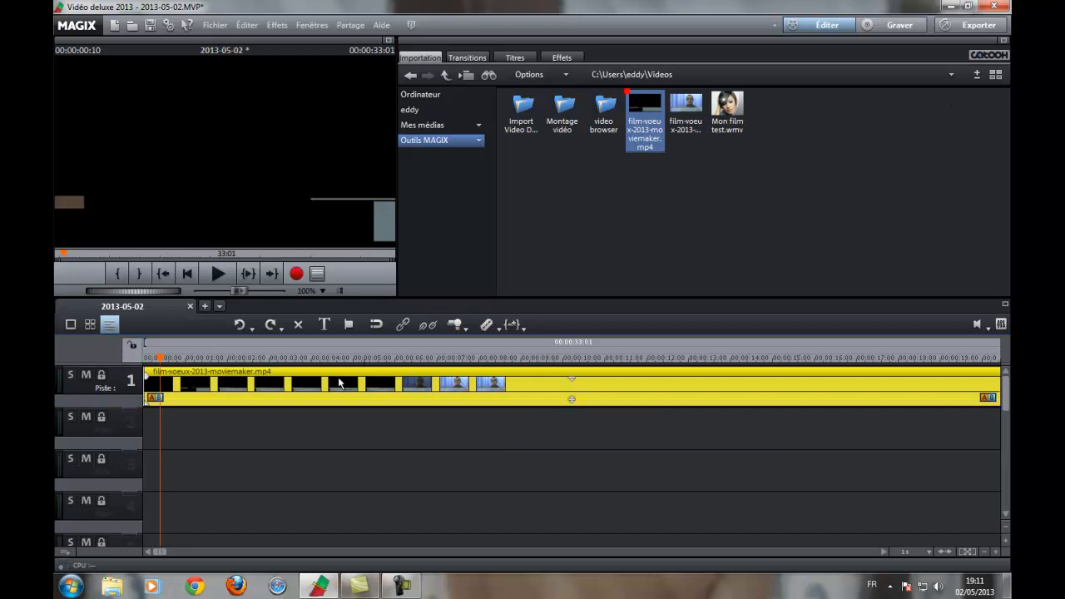
- Check the clip's frames at several positions up to 00:00:08:05, including a short playback from 00:00:02:05
click(197, 357)
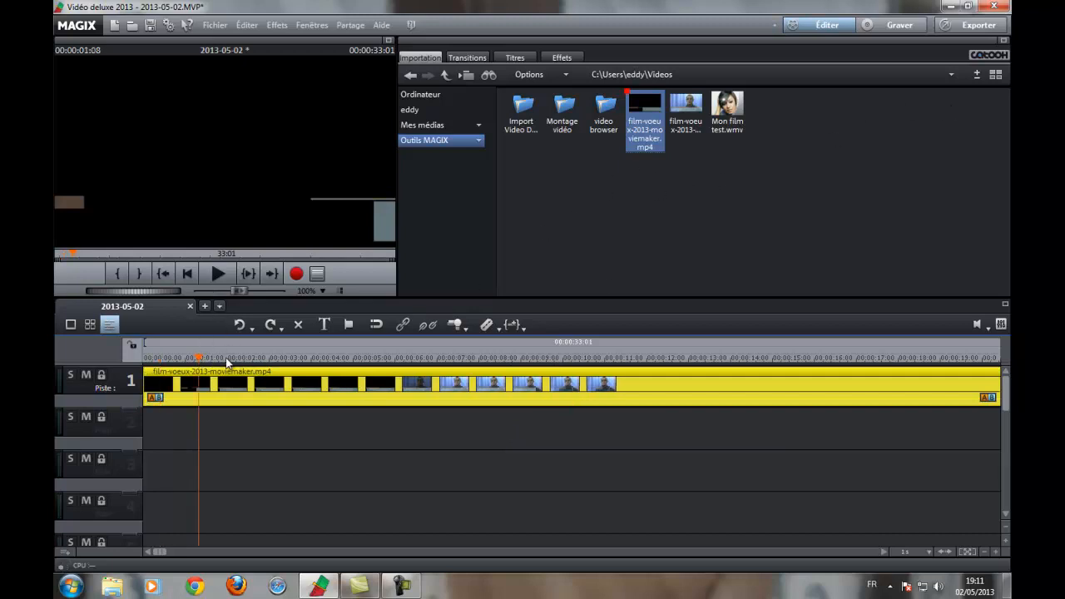
click(236, 358)
click(221, 273)
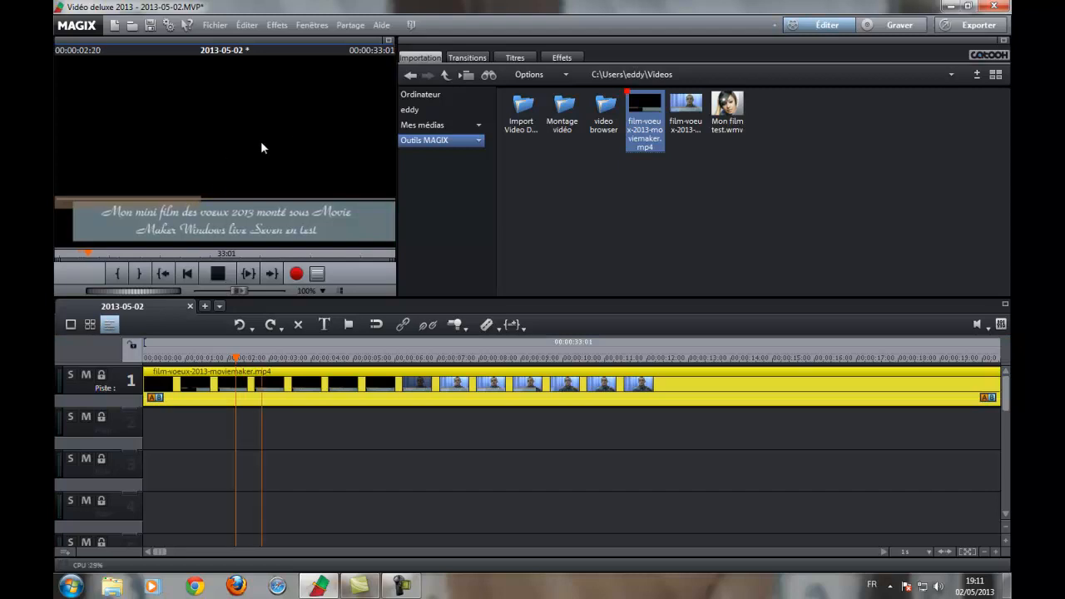
click(221, 273)
click(302, 359)
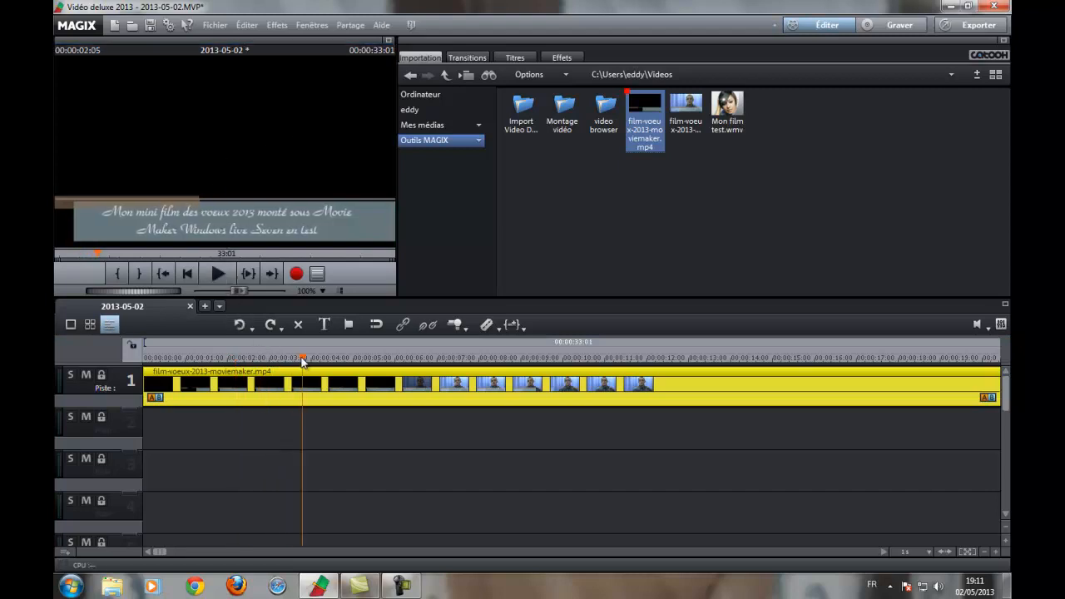
click(405, 358)
click(455, 359)
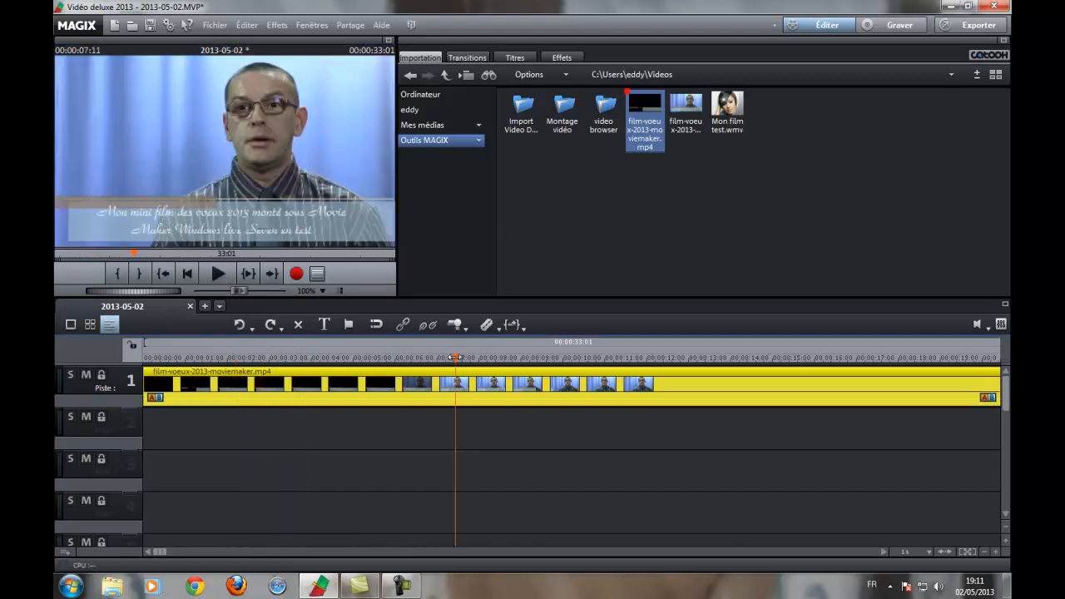
click(487, 358)
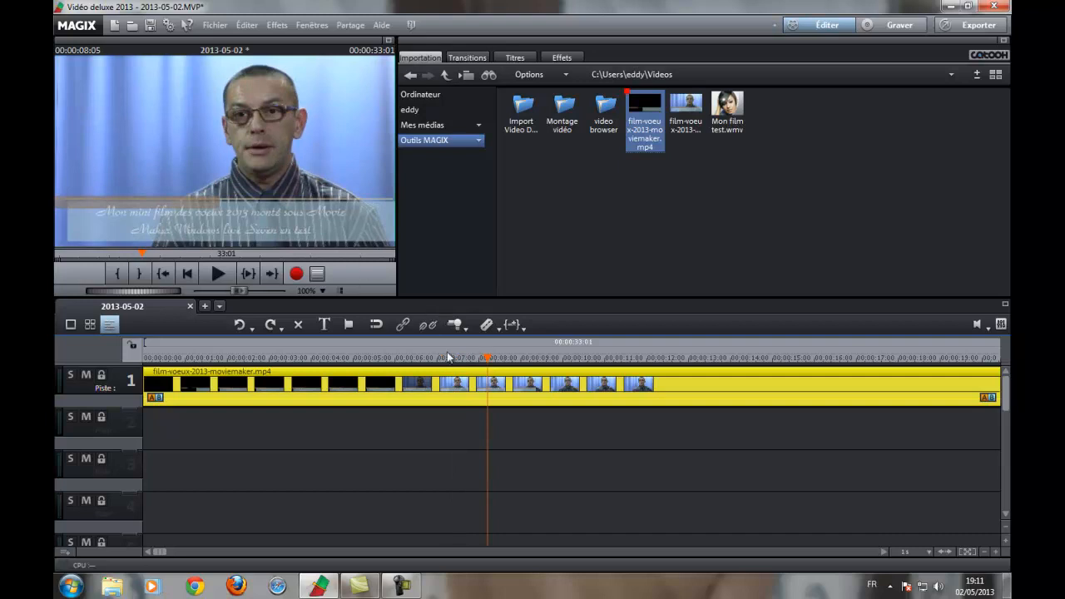
- Try removing the end of the clip after 00:00:09:06, and undo the removal
drag(489, 358, 531, 357)
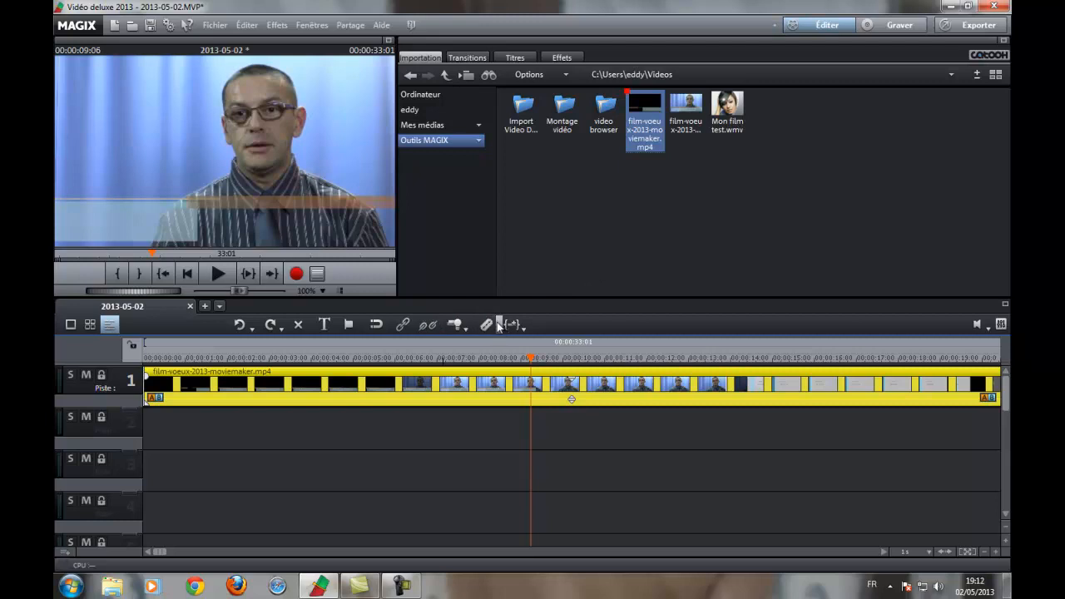
mouse_move(496, 325)
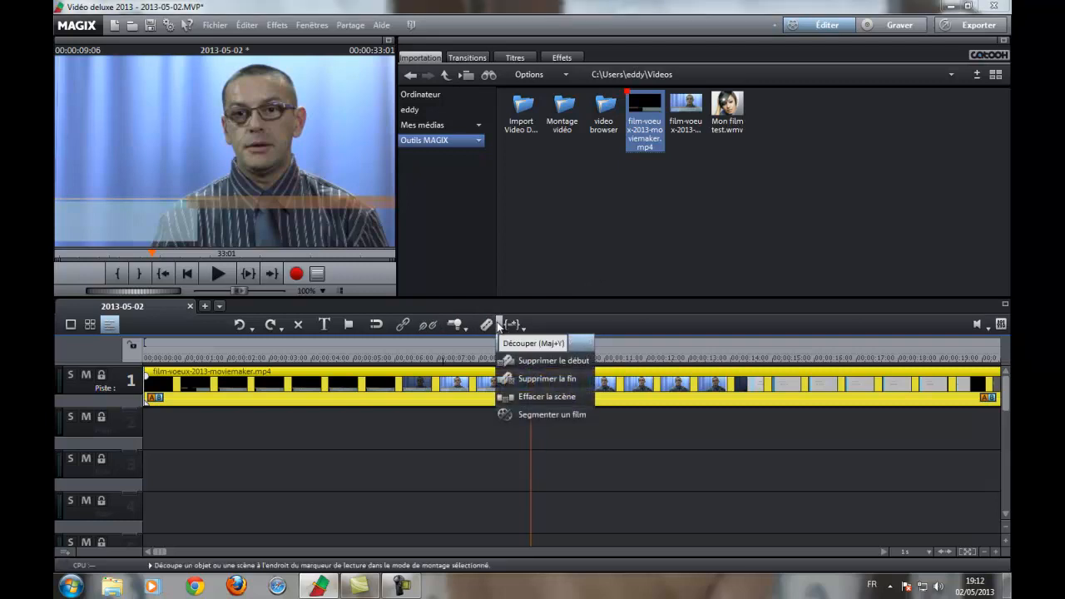
click(559, 379)
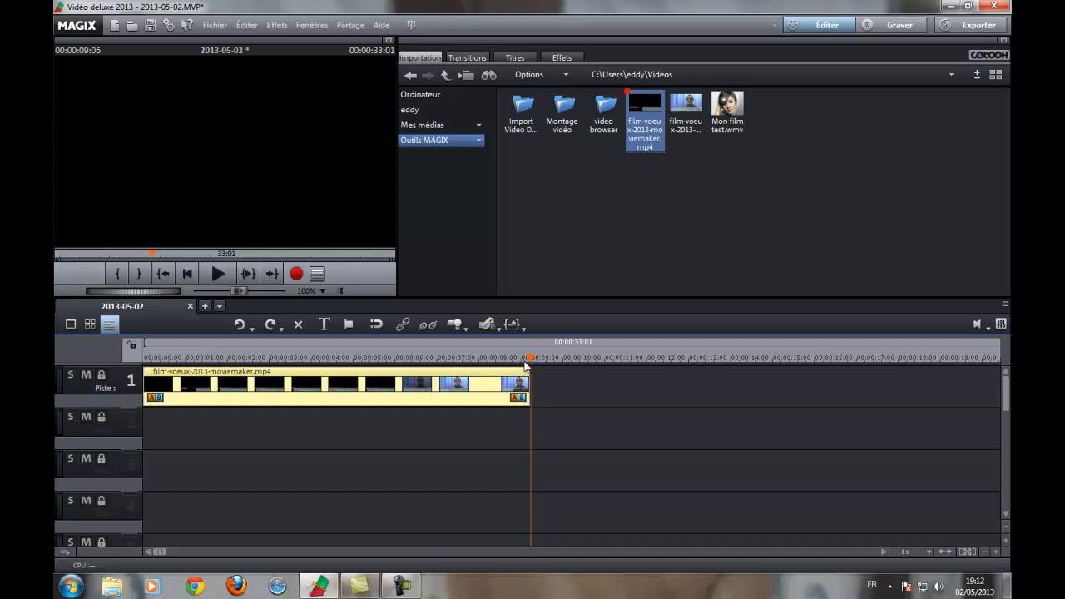
click(239, 326)
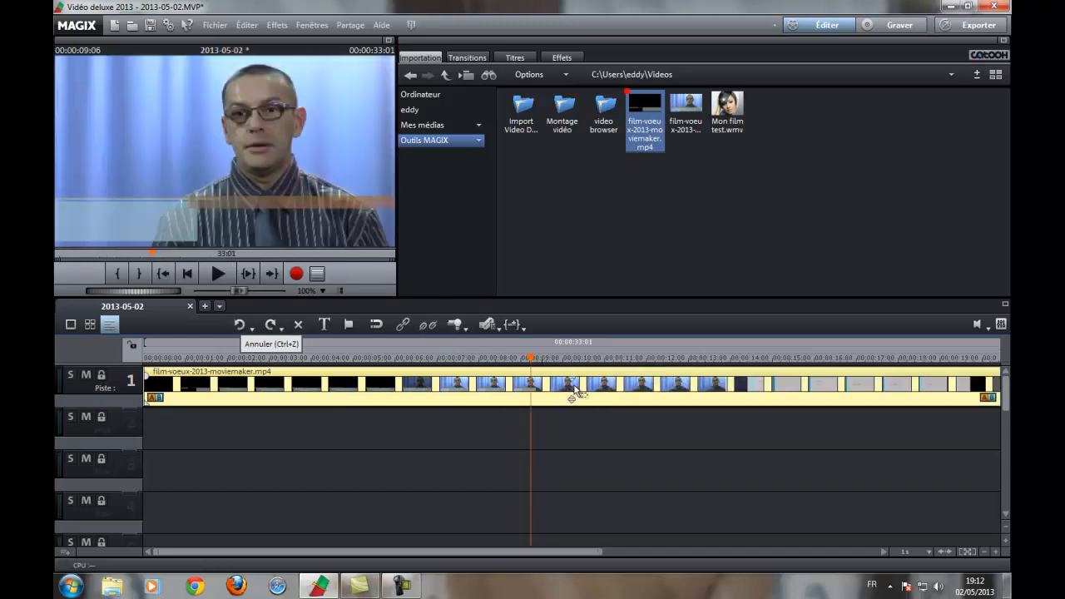
- Split the clip in two at 00:00:05:20
drag(531, 356, 378, 354)
click(499, 329)
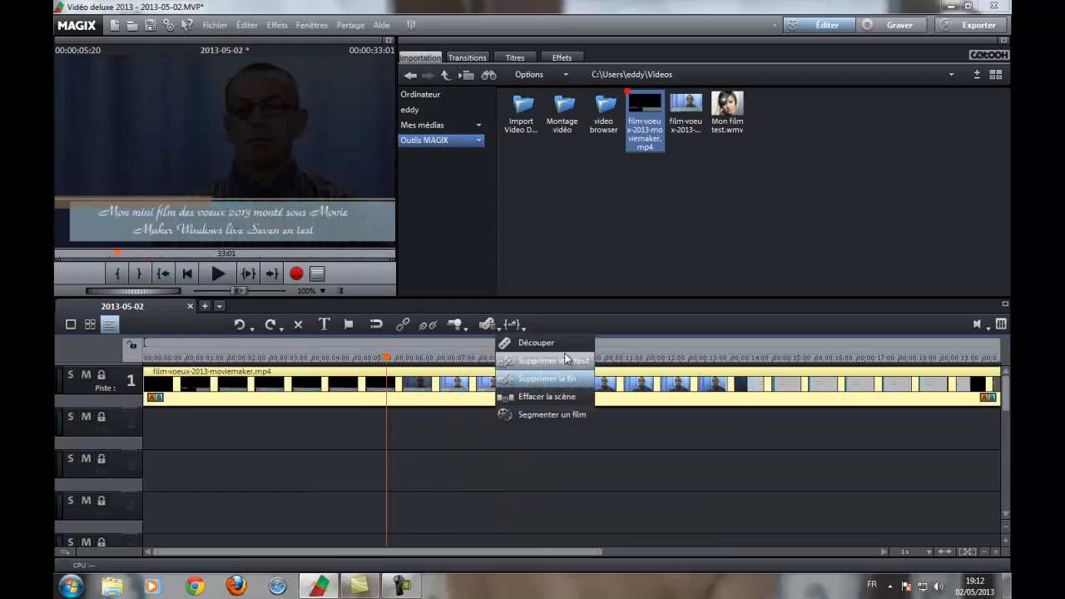
click(562, 344)
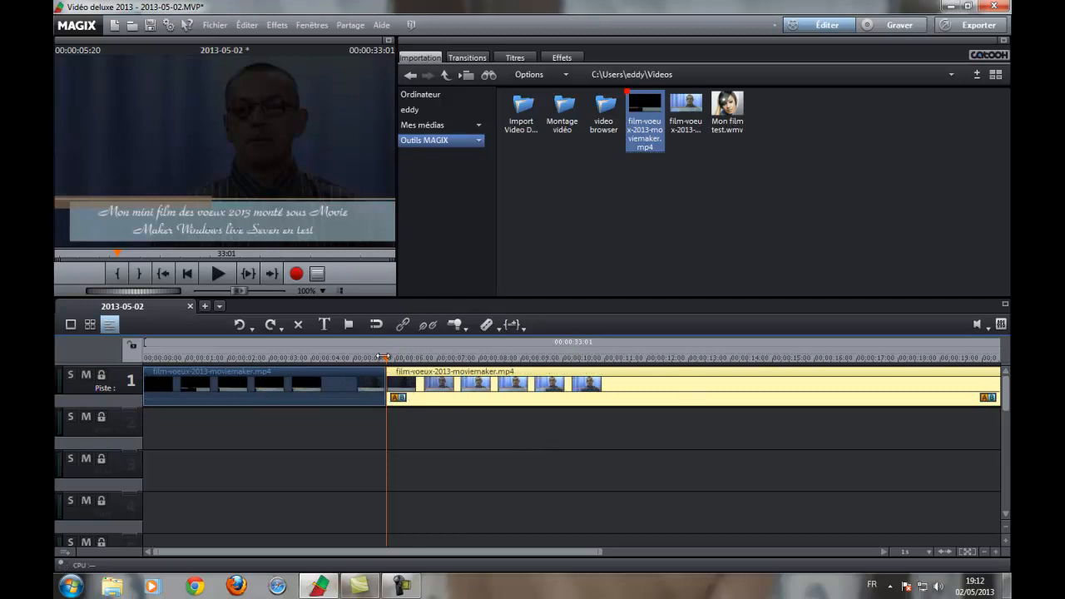
- Move the second clip part to track 2, slightly overlapping the end of the first, and play the join from 00:00:05:05
drag(382, 357, 361, 357)
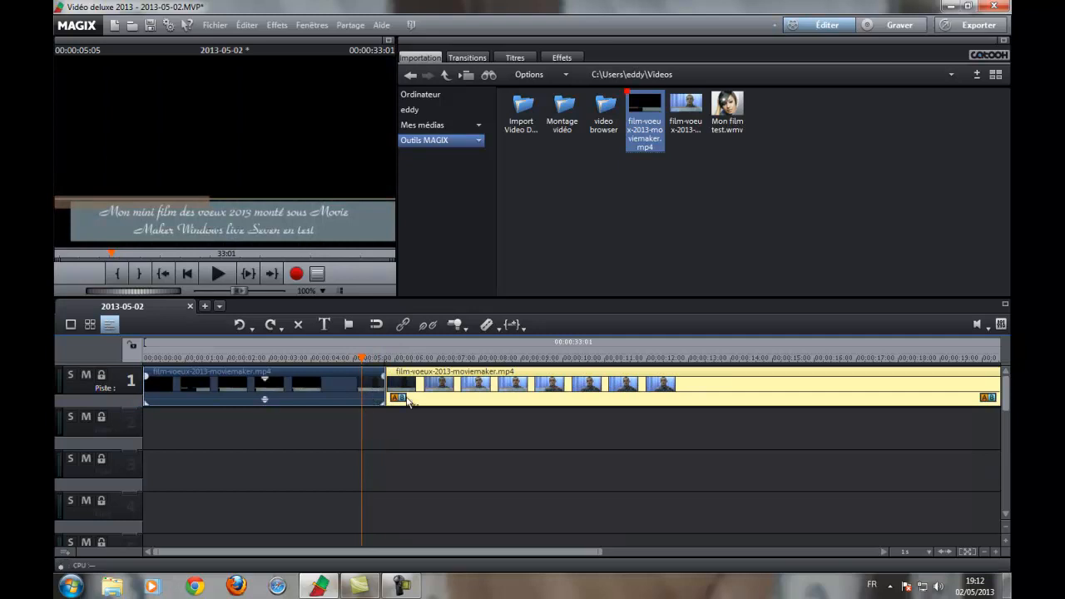
drag(483, 405, 559, 399)
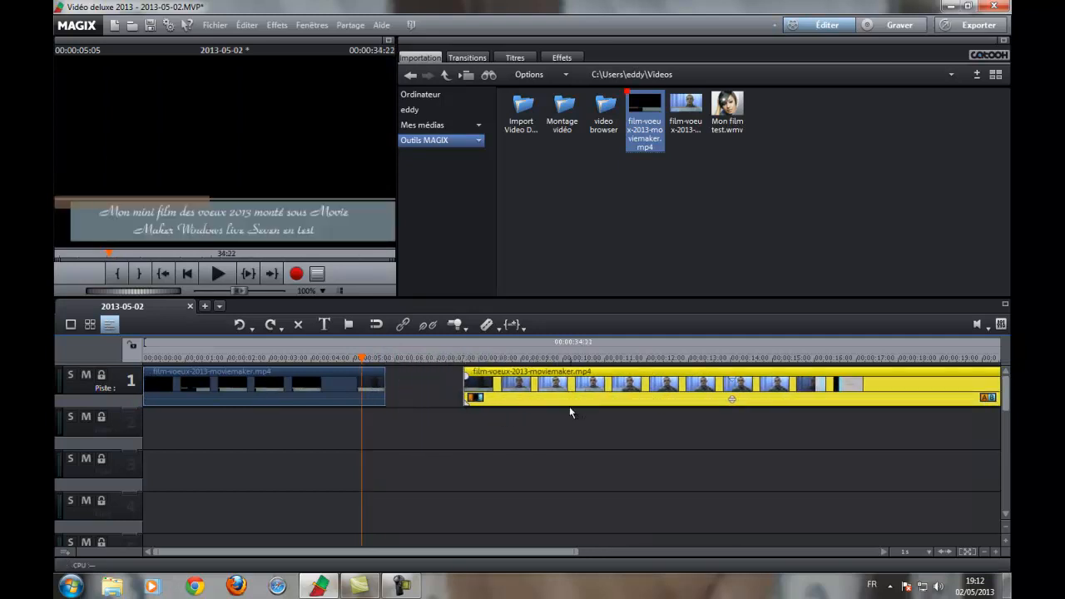
drag(608, 404, 520, 423)
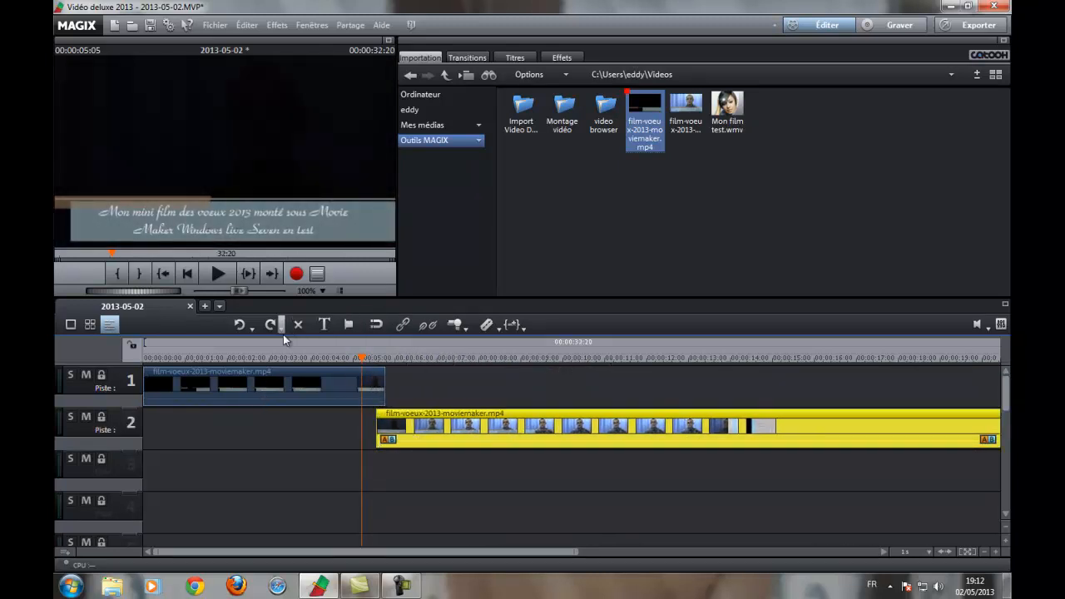
click(218, 274)
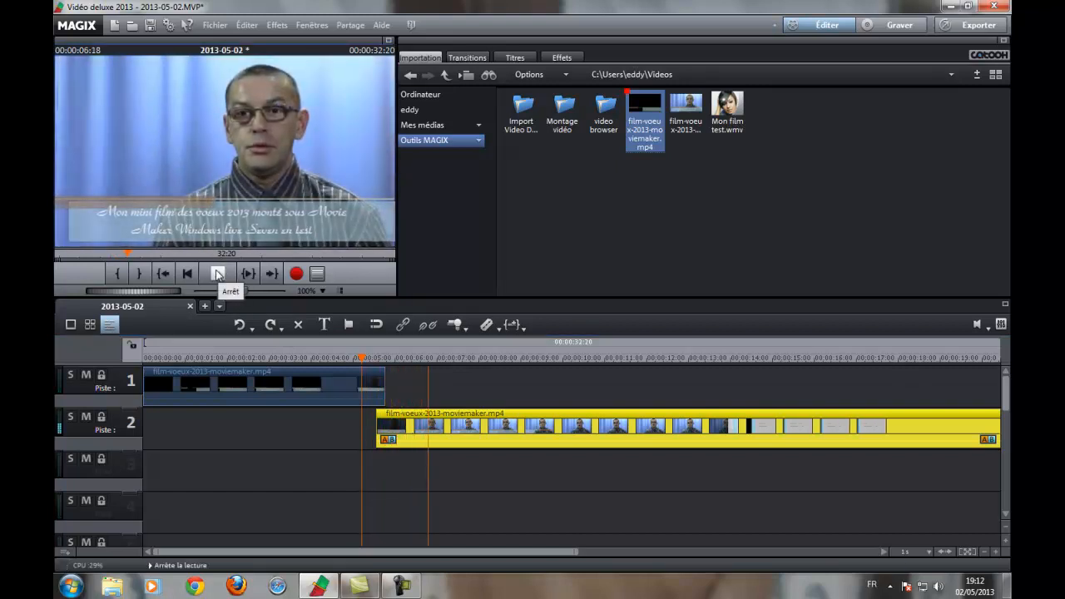
click(218, 274)
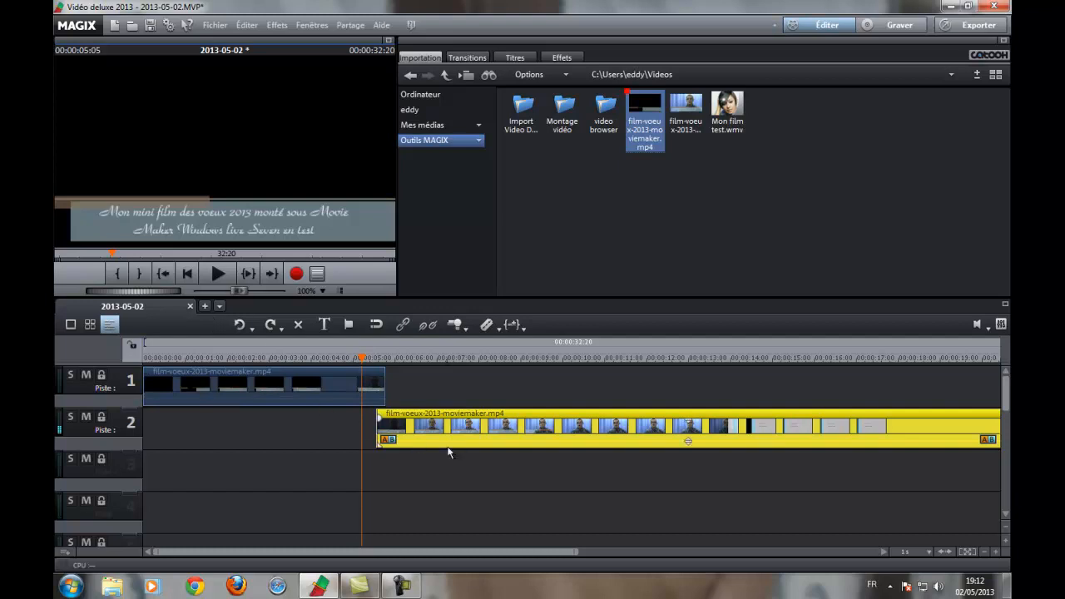
- Shift the second part earlier on track 2 to increase its overlap with the first, and play briefly from 00:00:04:13
drag(464, 441, 429, 441)
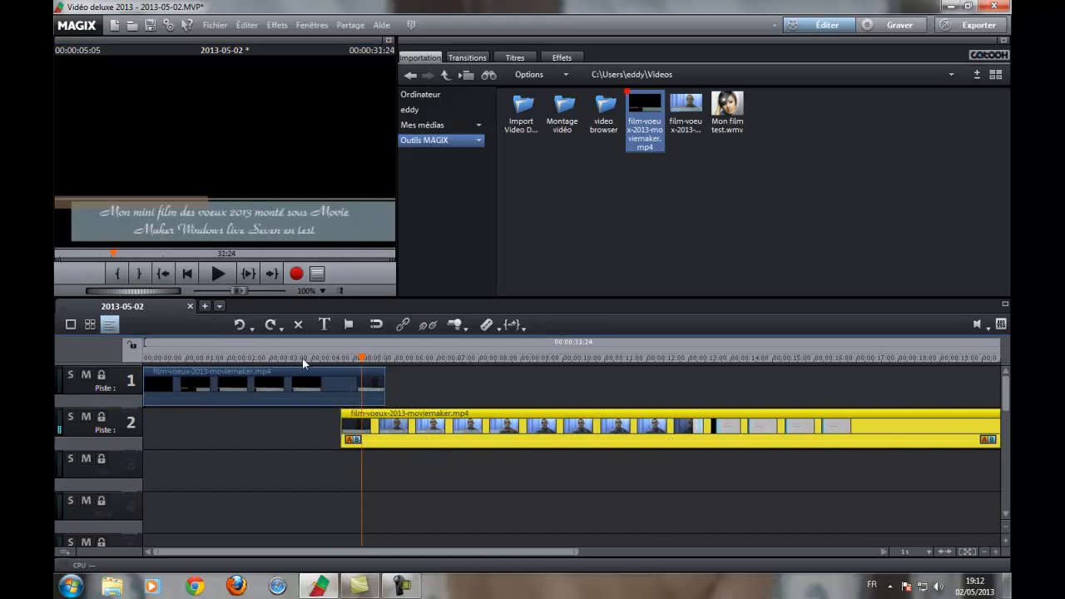
click(333, 357)
click(220, 273)
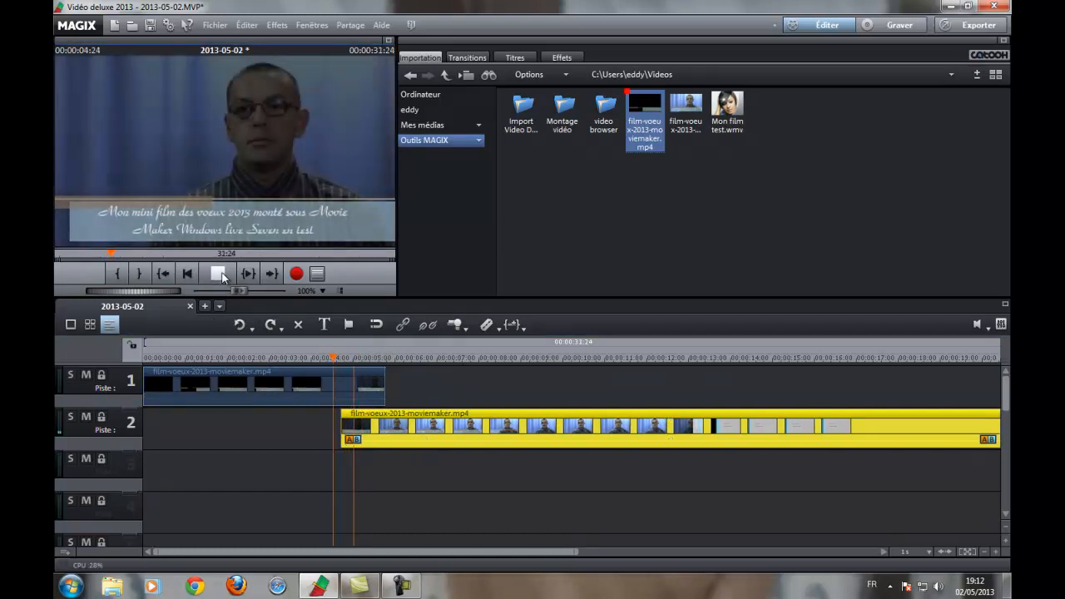
click(220, 274)
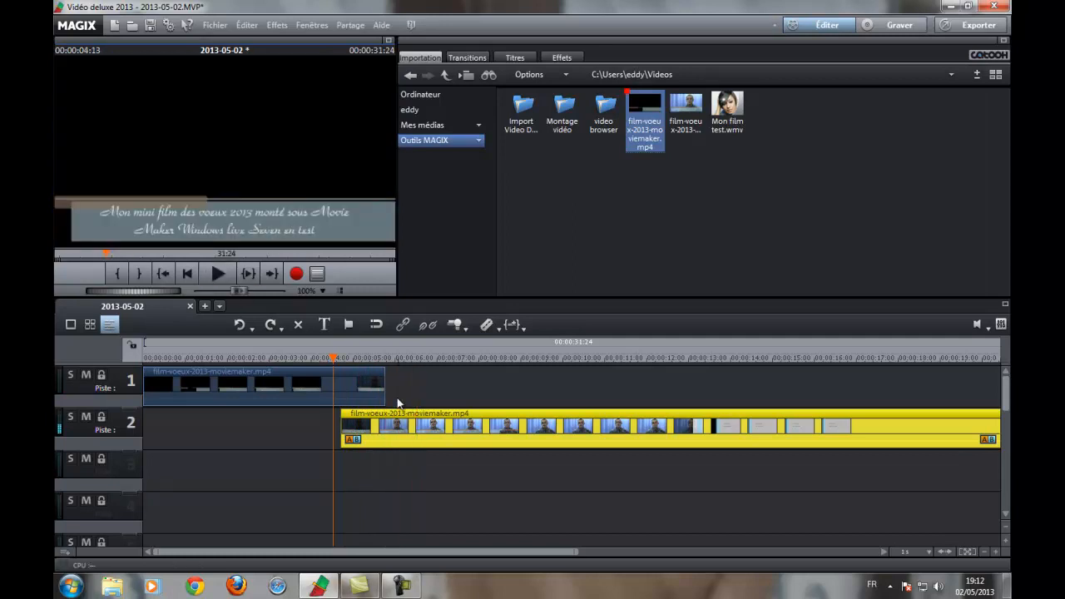
- Check the overlap at 00:00:05:12 and put the second part back on track 1 directly after the first part
click(374, 382)
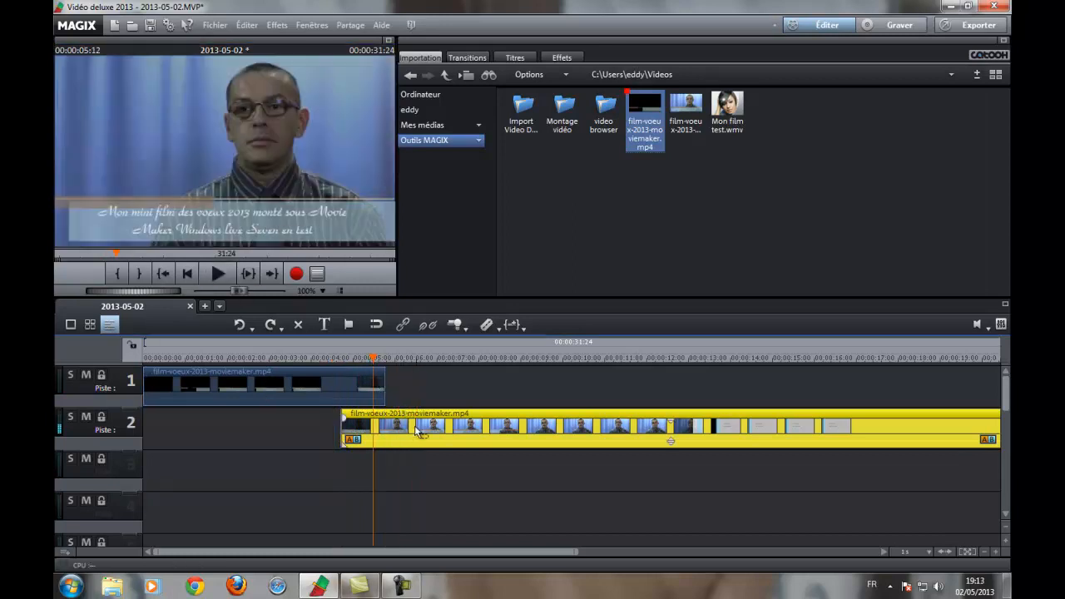
drag(416, 424, 480, 371)
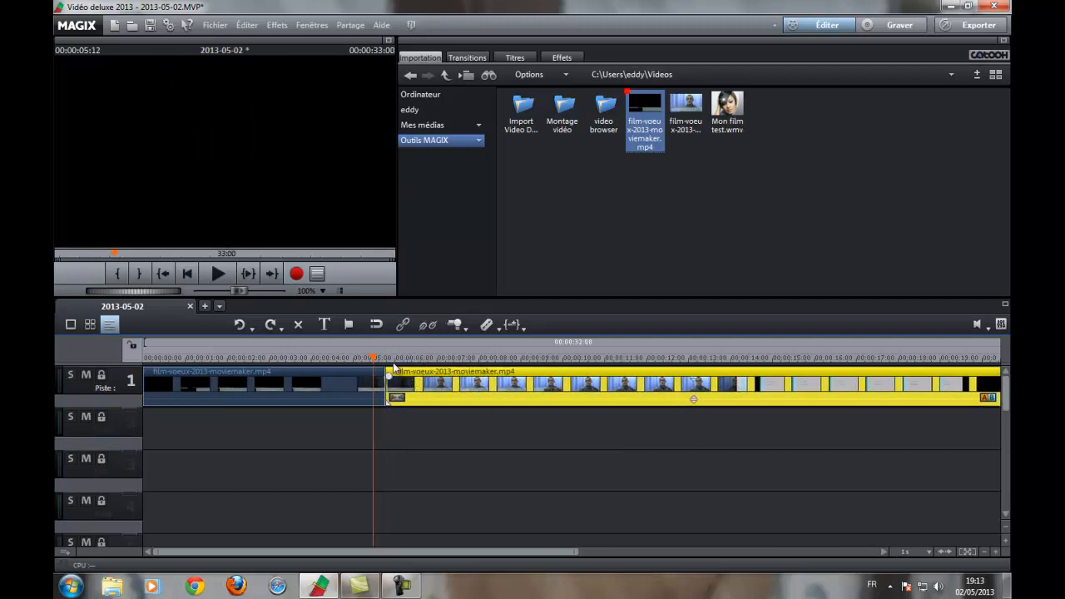
- Try removing the beginning of the first clip part up to 00:00:05:12, and undo the removal
click(500, 327)
click(576, 364)
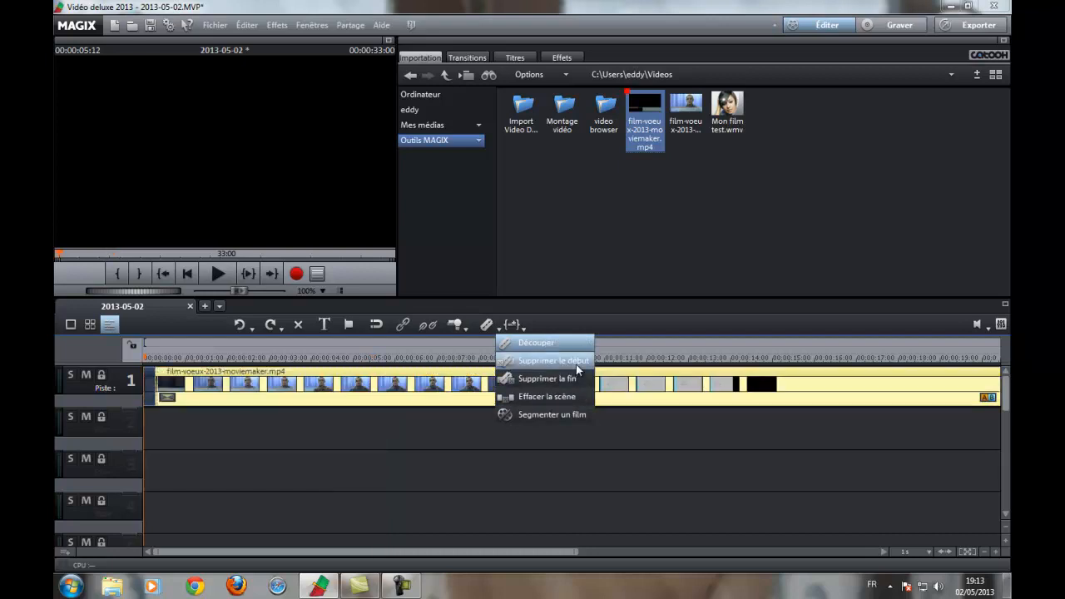
click(576, 364)
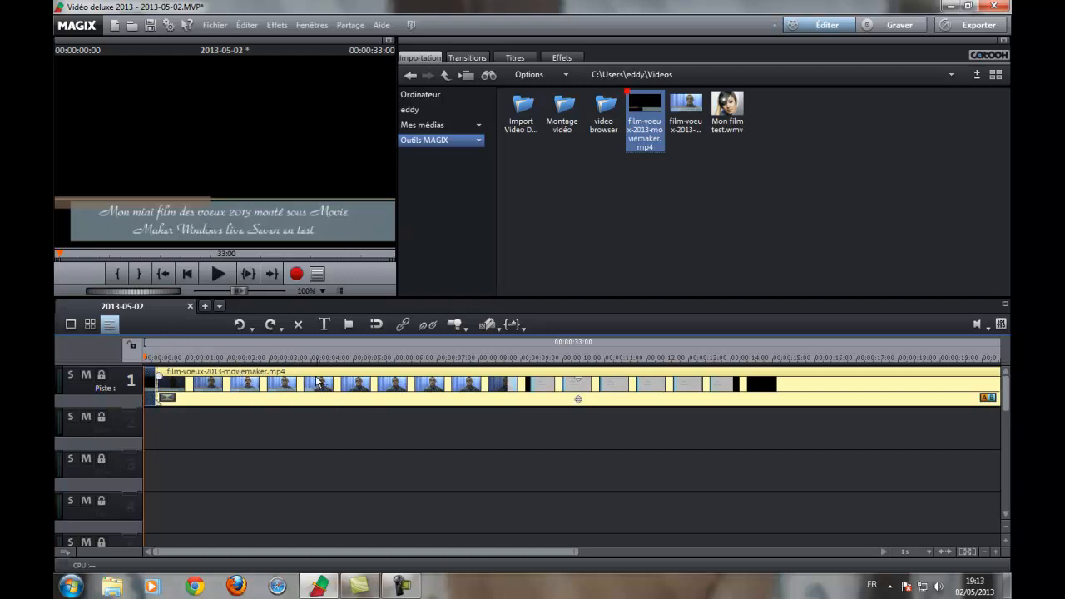
click(239, 325)
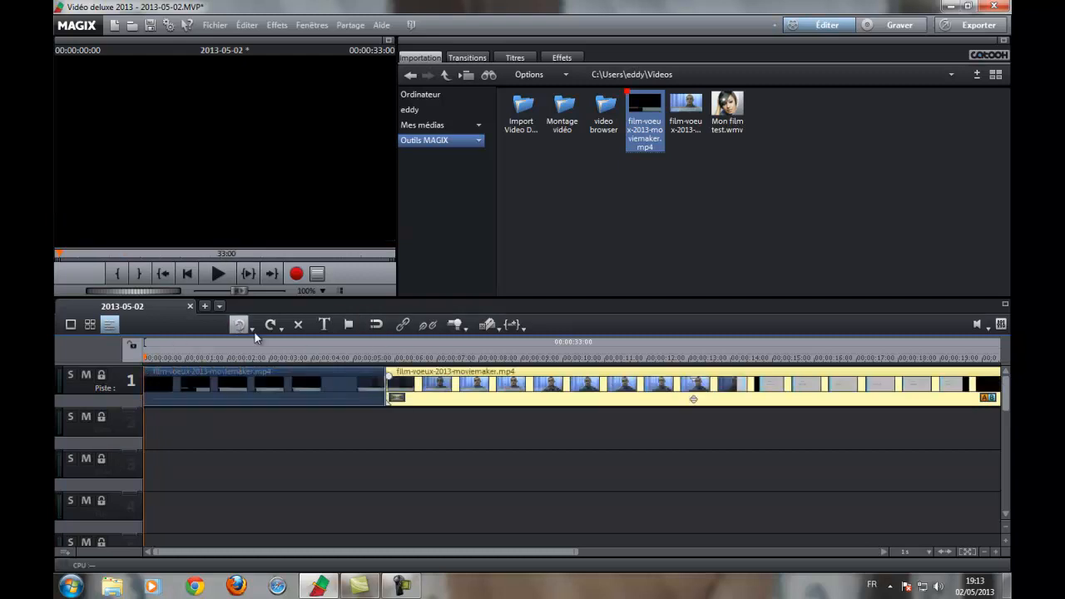
- Try removing the beginning of the first clip part up to 00:00:02:10, and undo the removal
drag(141, 356, 246, 371)
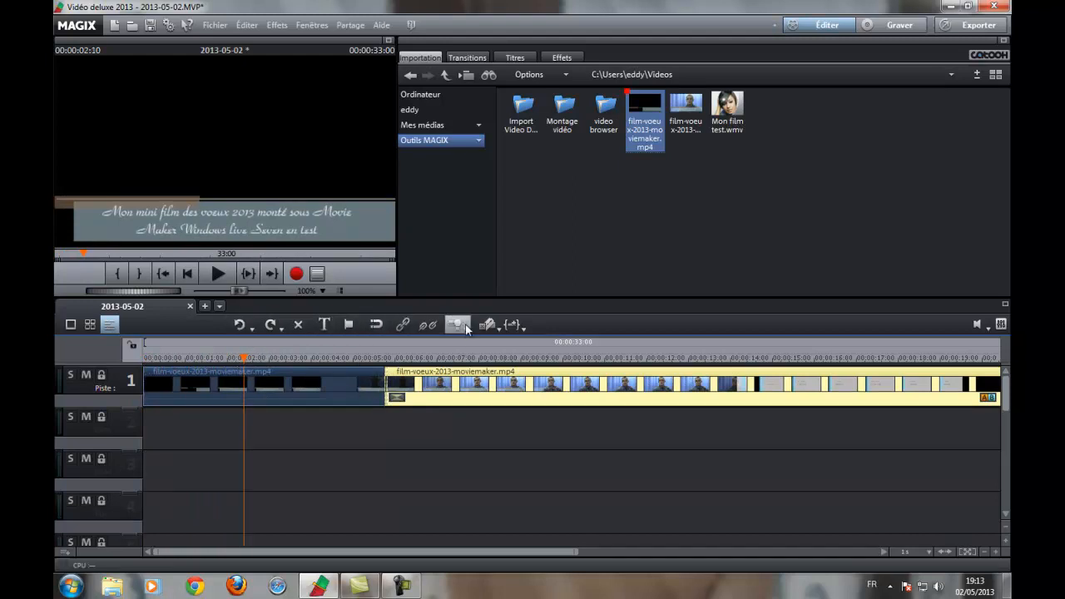
click(489, 325)
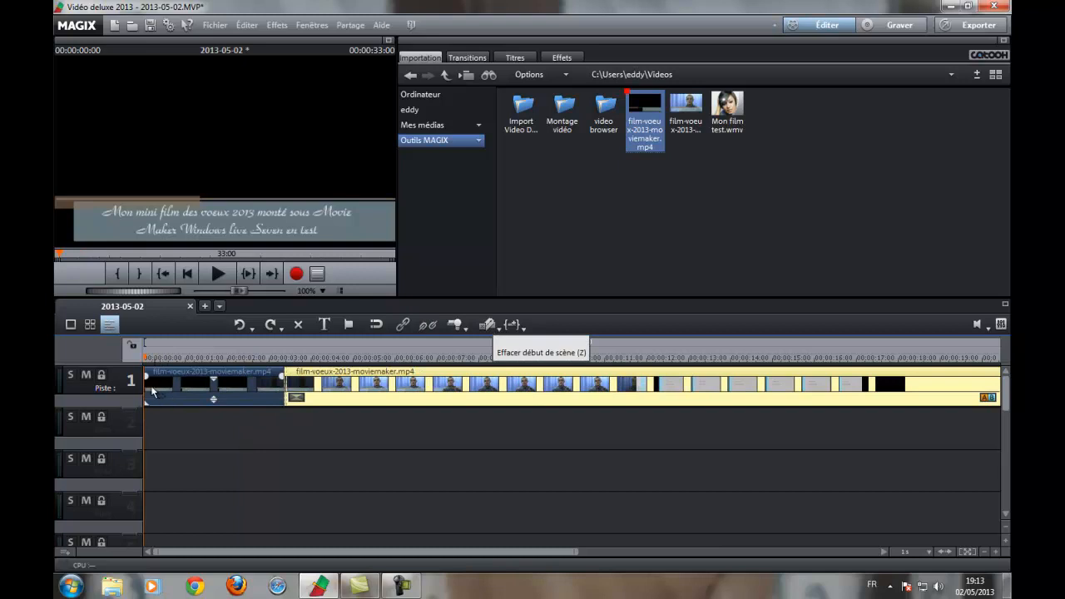
click(510, 325)
click(499, 330)
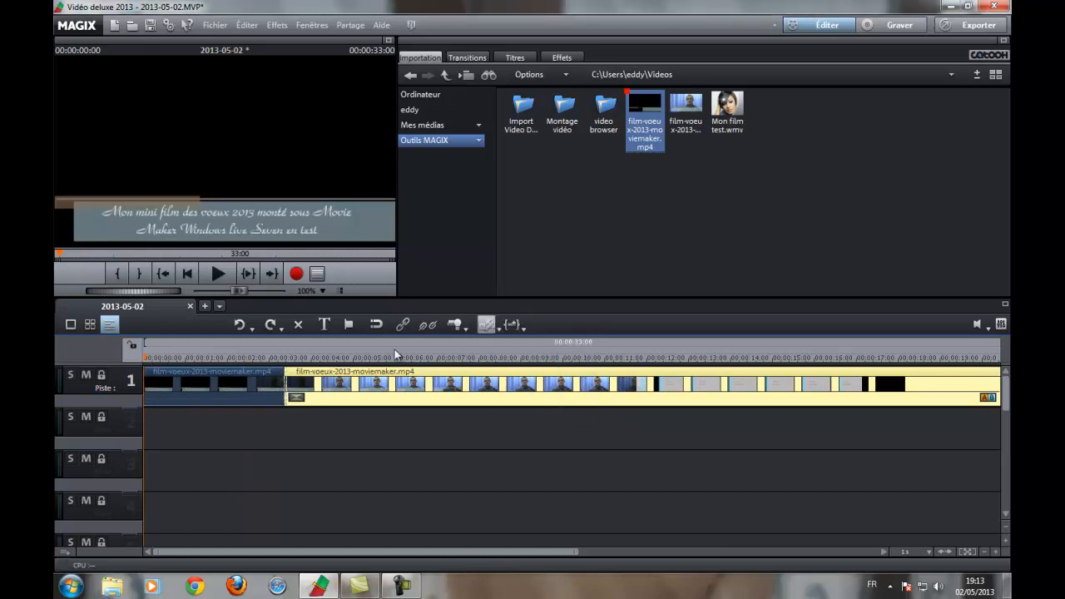
click(240, 325)
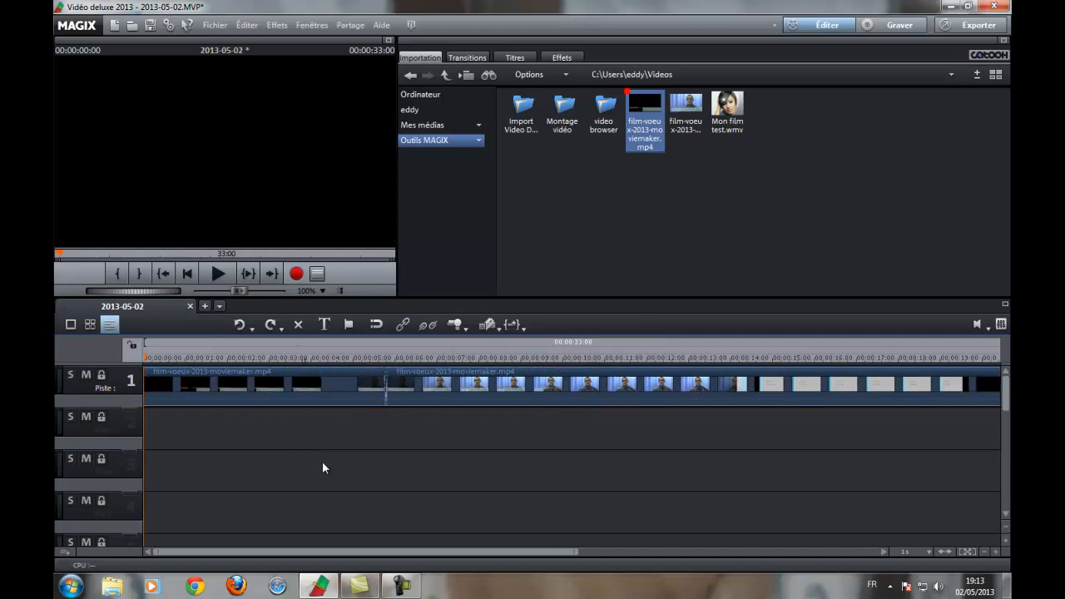
- Move the second clip part to track 2, starting at 00:00:05:24, and view the transitions available for its beginning without choosing one
drag(442, 401, 450, 443)
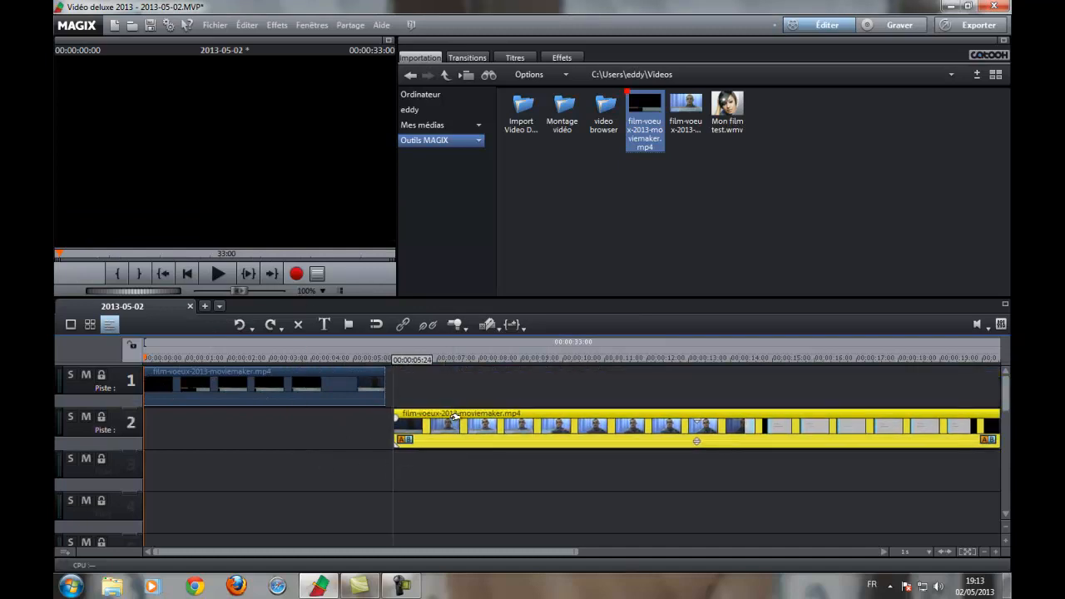
click(403, 440)
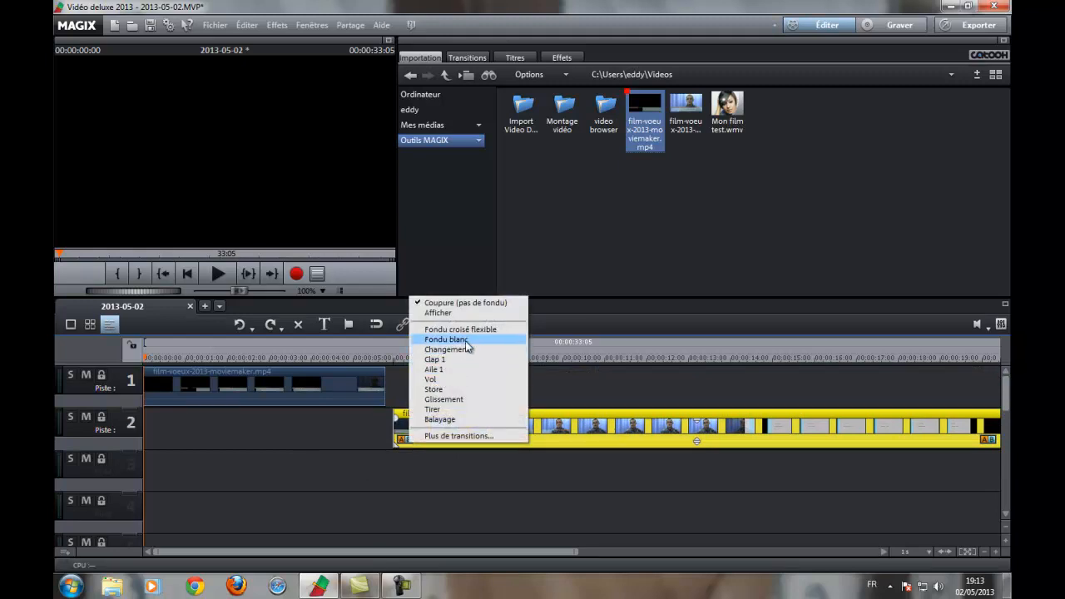
click(396, 447)
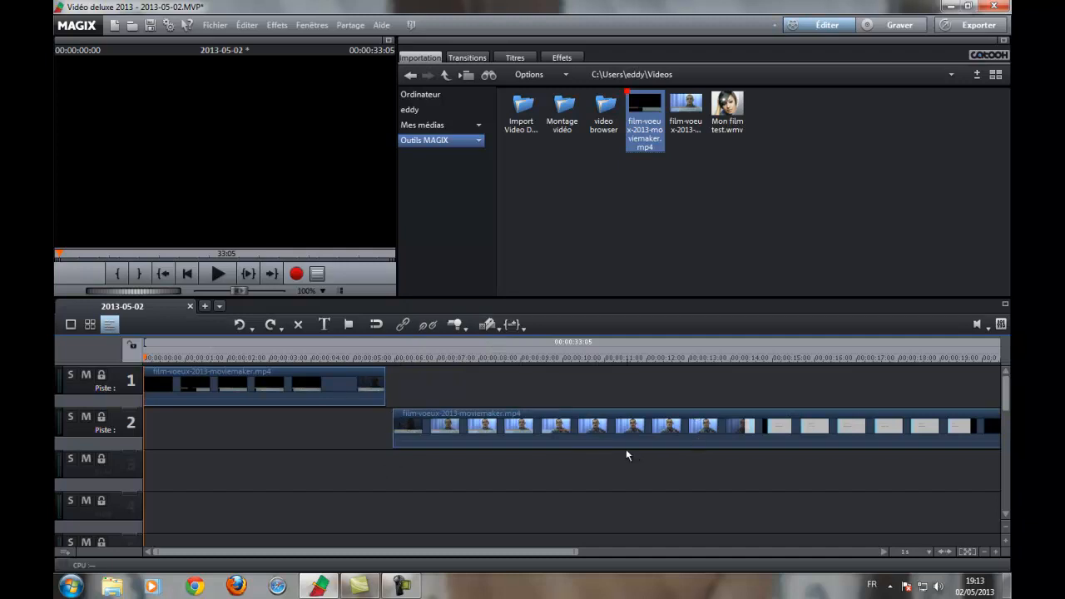
- Shift the second clip part on track 2 to about 00:00:05:04, and try placing it on track 1 just after the first part
click(576, 358)
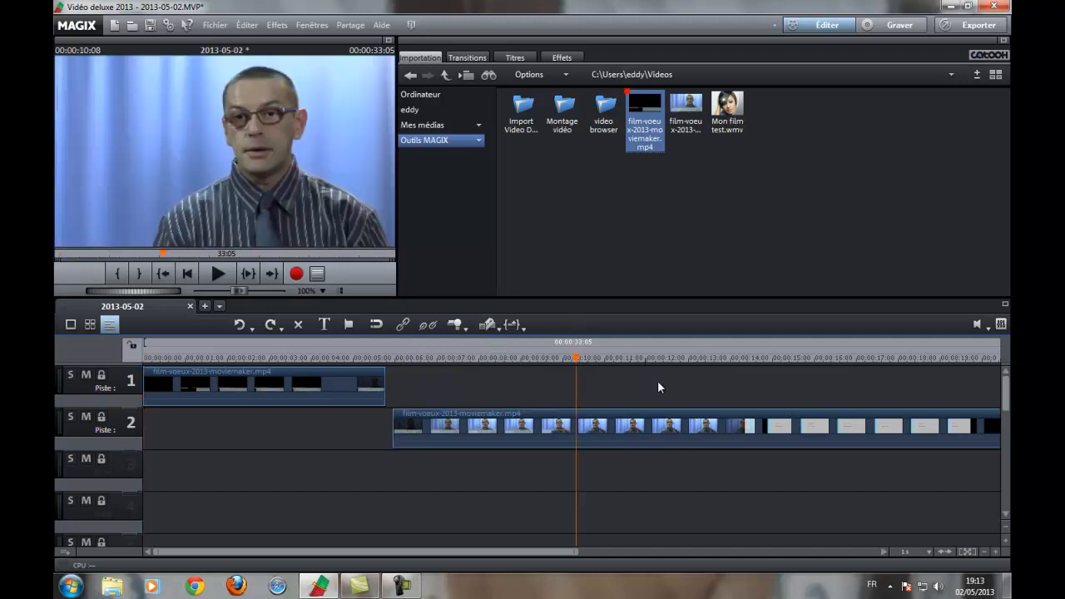
click(696, 439)
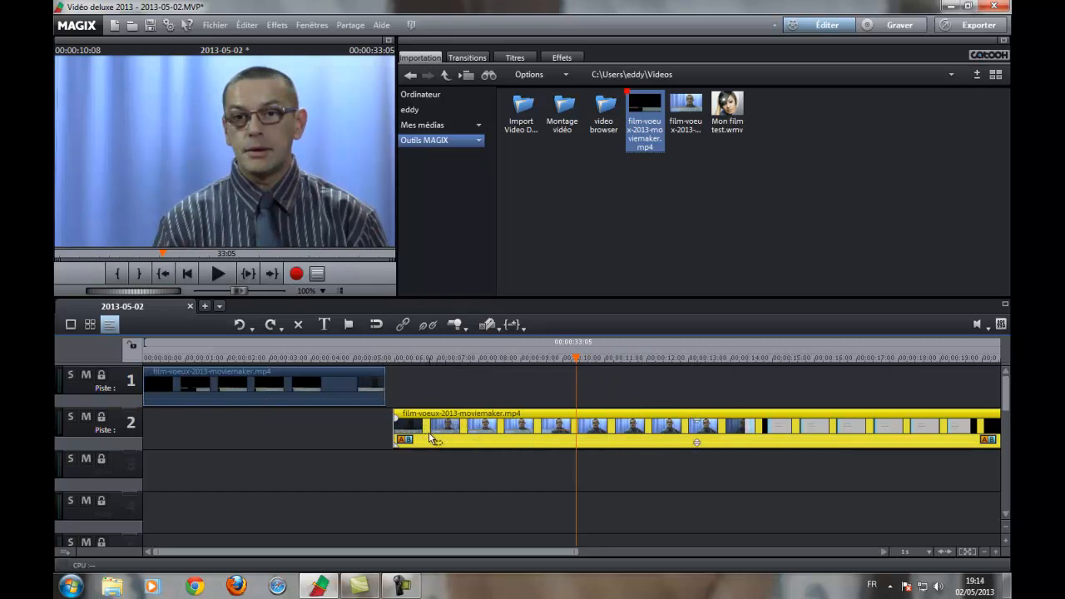
drag(746, 439, 701, 450)
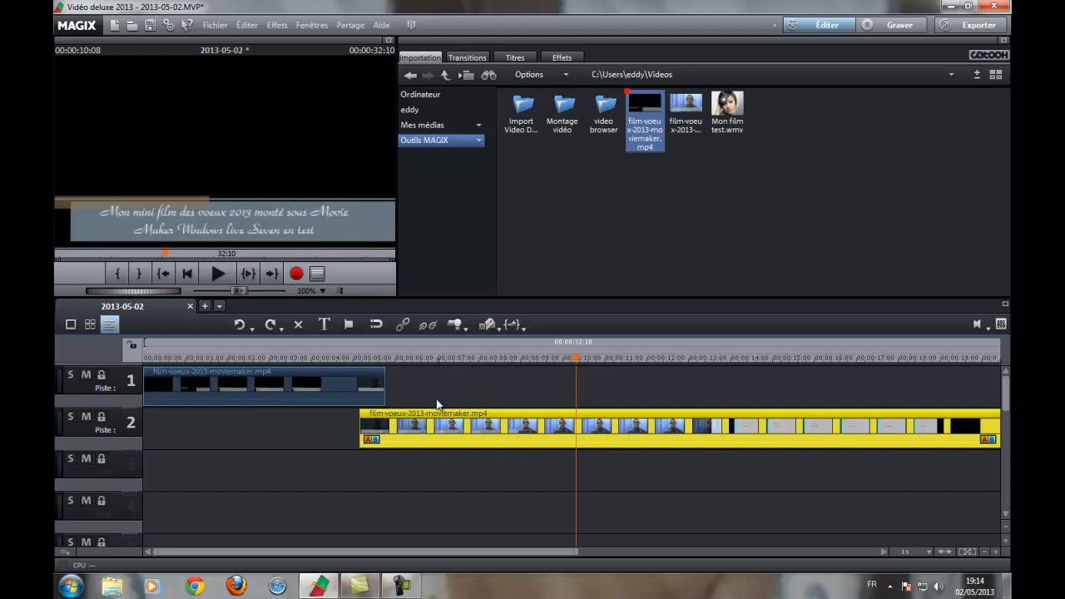
drag(449, 429, 479, 384)
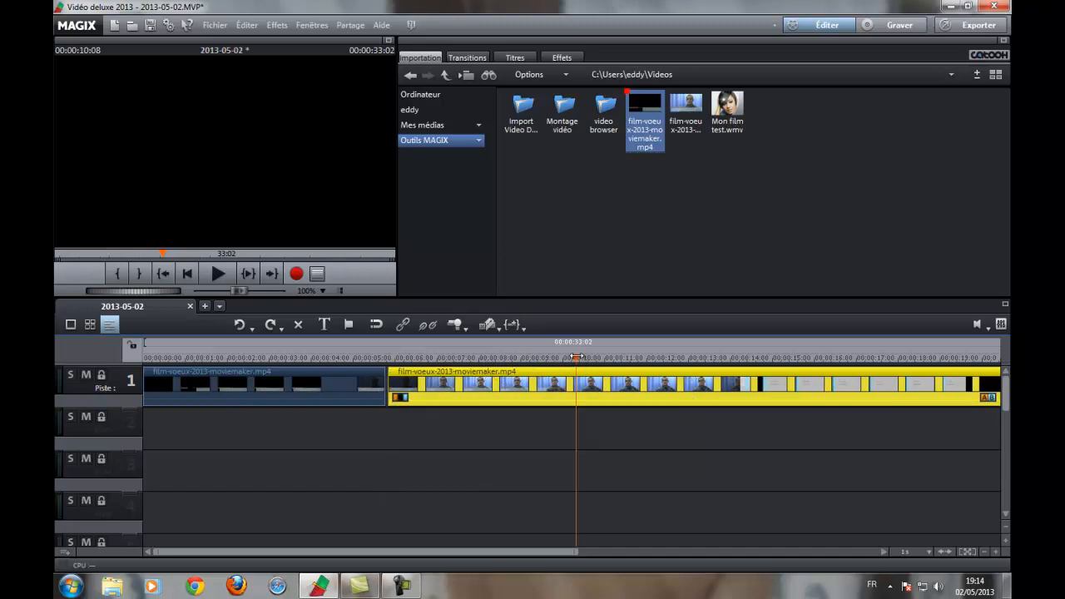
- Check the image at 00:00:10:09 and move the second clip part from track 1 to track 2, just after the first part
drag(576, 357, 579, 357)
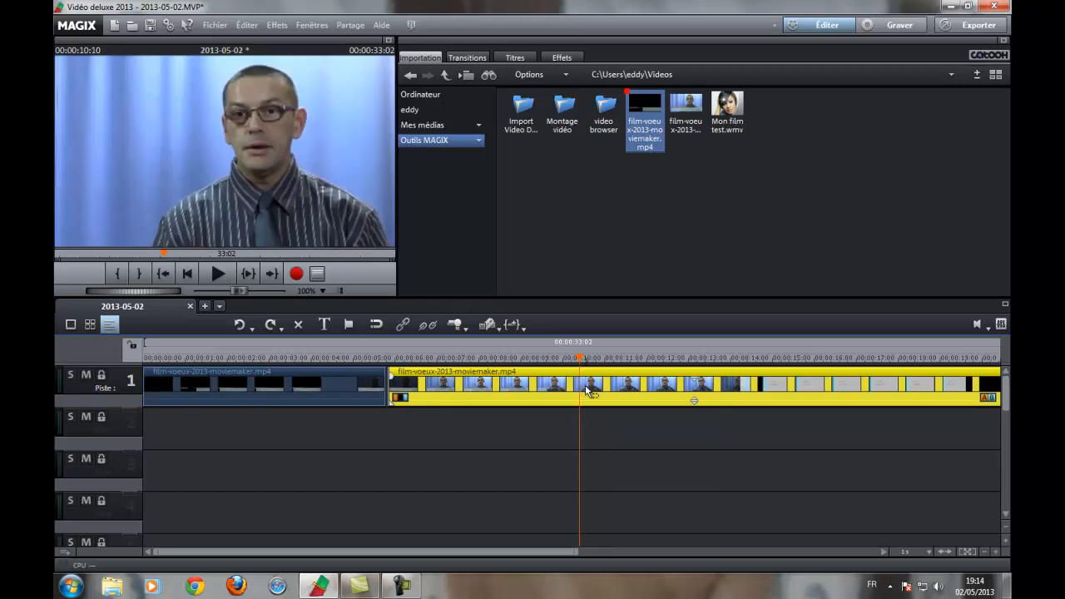
click(573, 357)
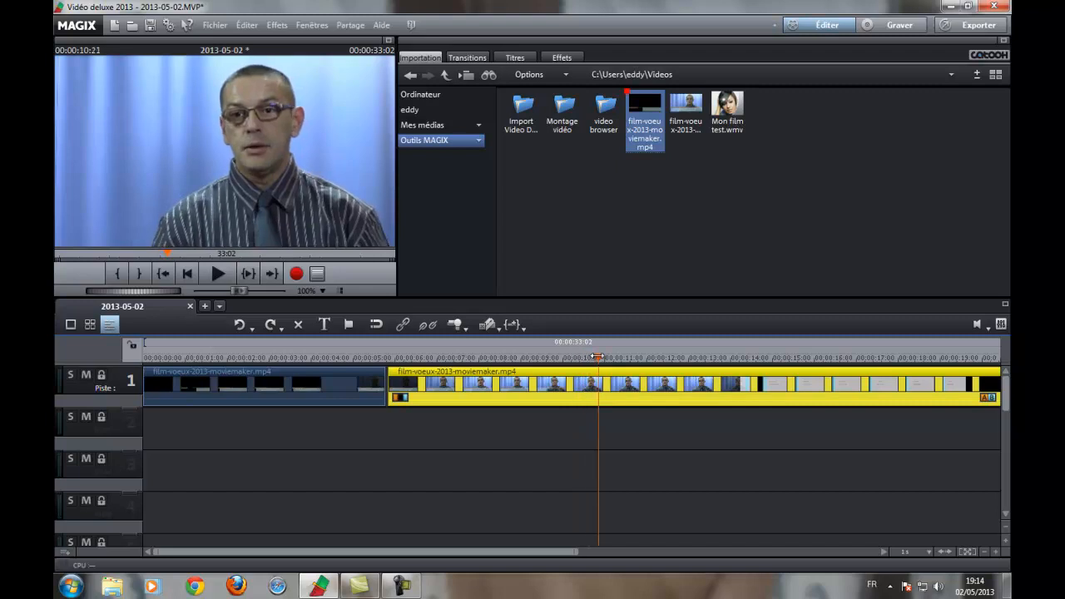
mouse_move(573, 357)
mouse_down()
mouse_move(587, 357)
mouse_move(577, 357)
mouse_up()
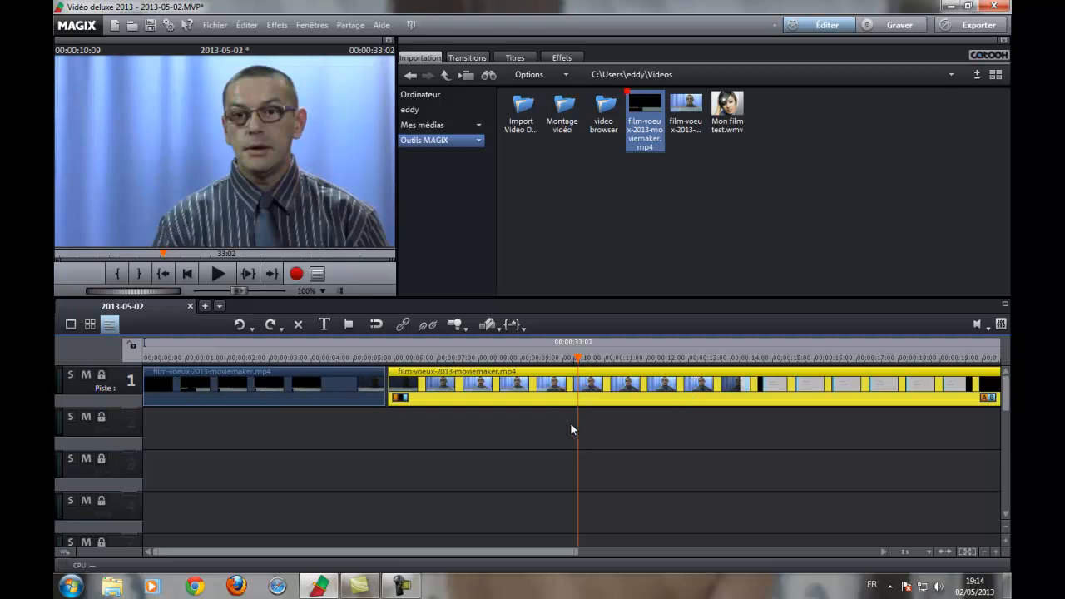
drag(574, 386, 574, 428)
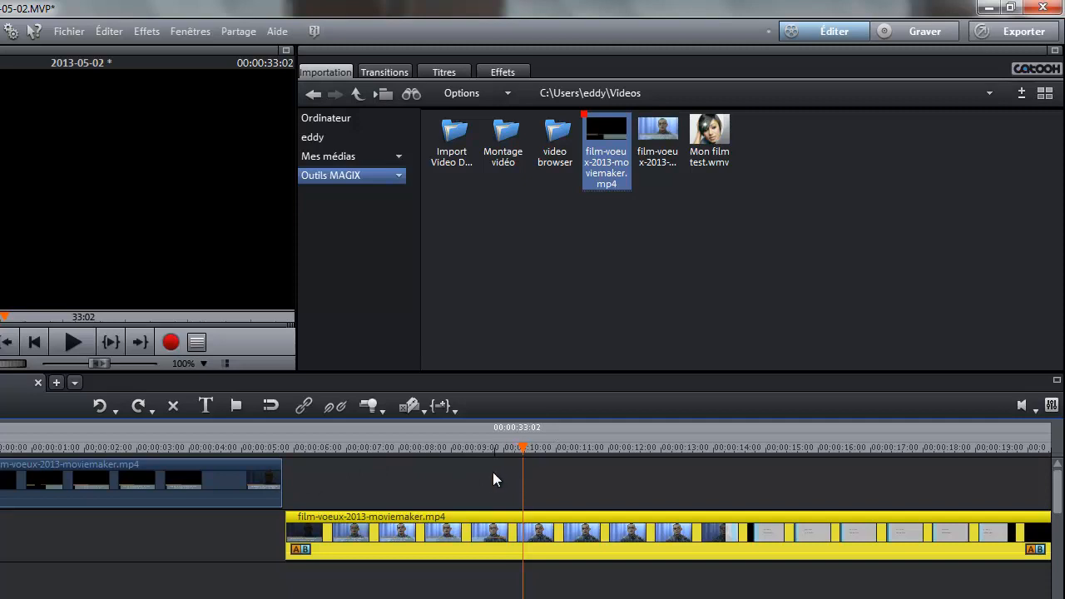
- Place the standard Alpha Magic transition on track 3 at 00:00:05:14, across the junction of the two clip parts
click(494, 313)
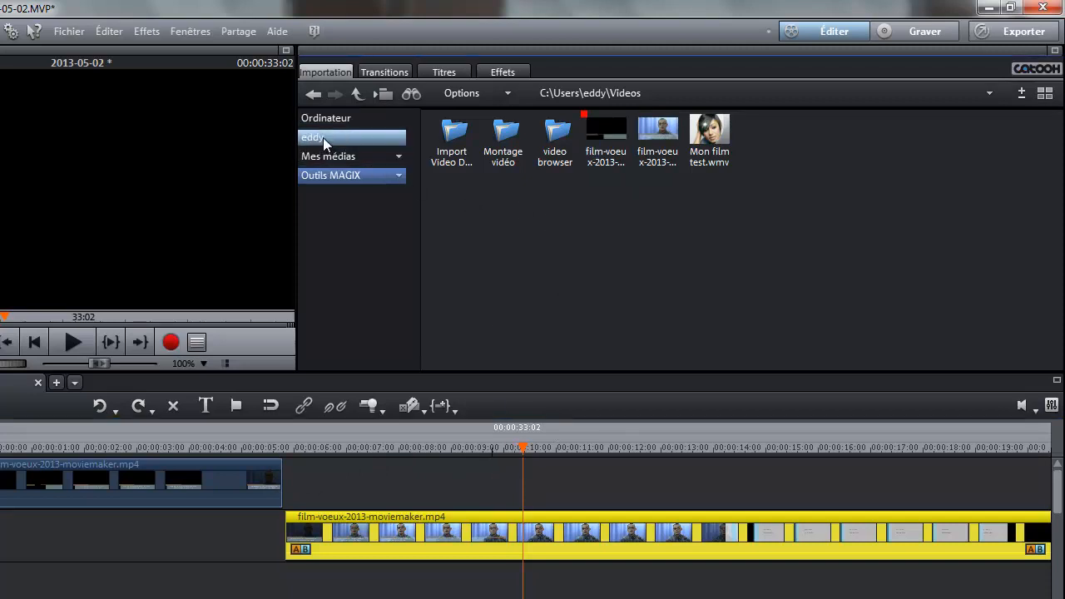
click(390, 72)
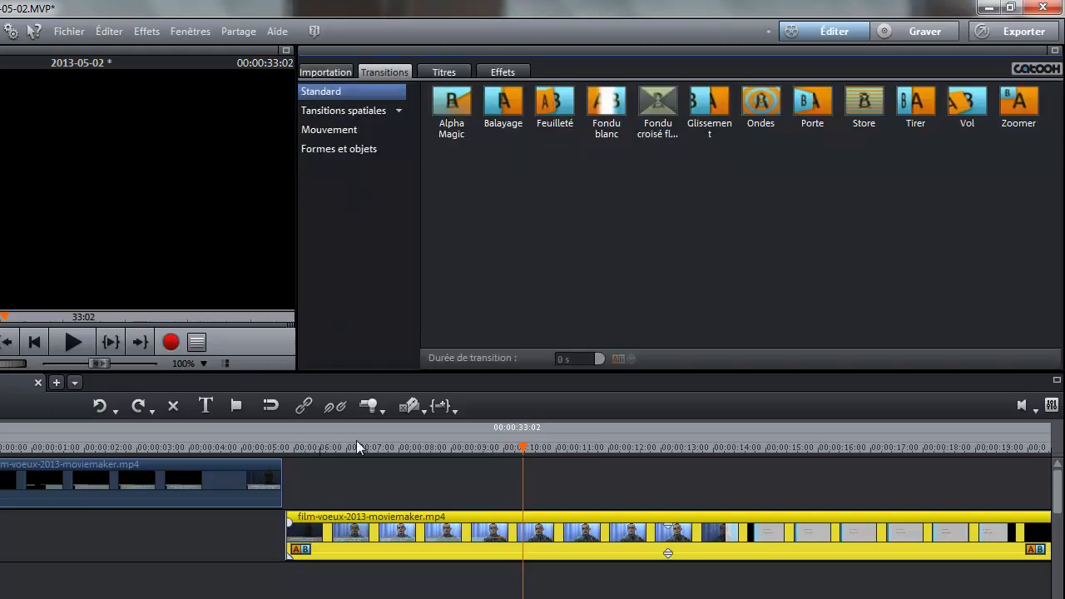
drag(452, 107, 288, 500)
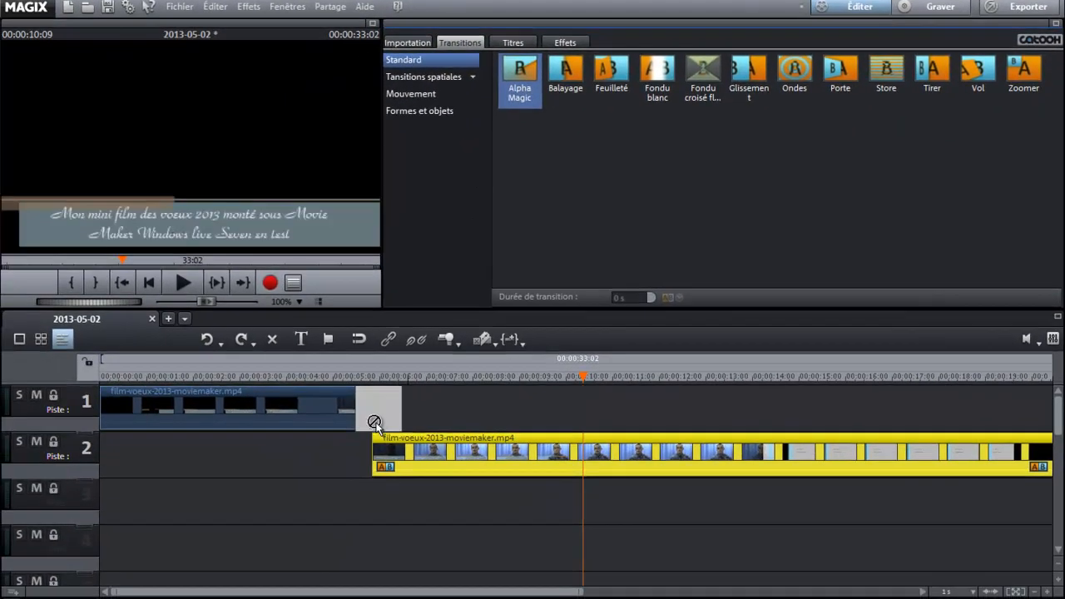
drag(375, 422, 388, 458)
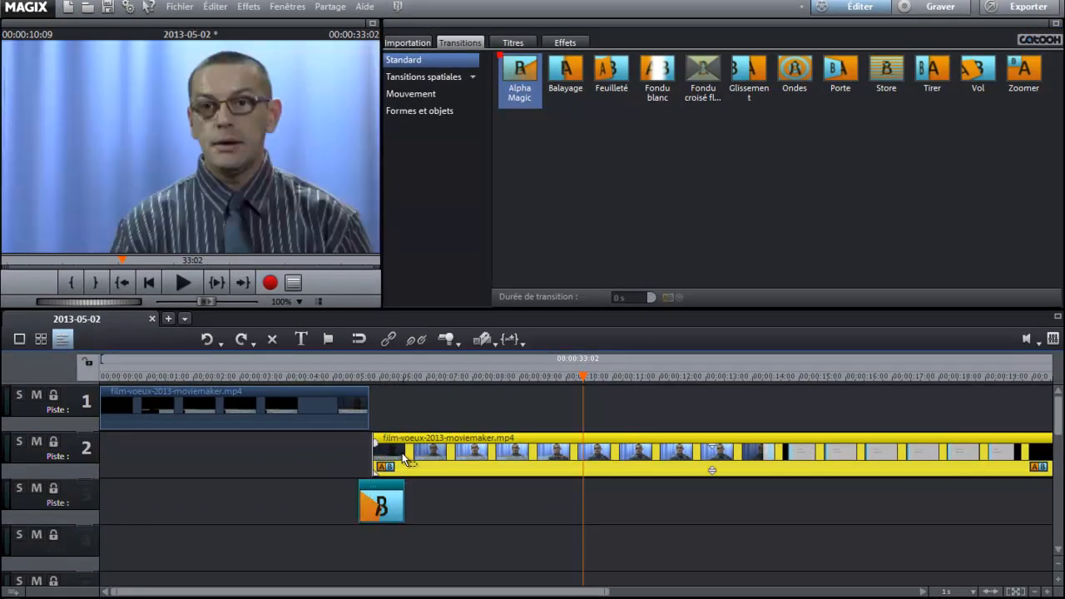
- Play the Alpha Magic transition twice from about 00:00:05:09 to preview it
click(357, 376)
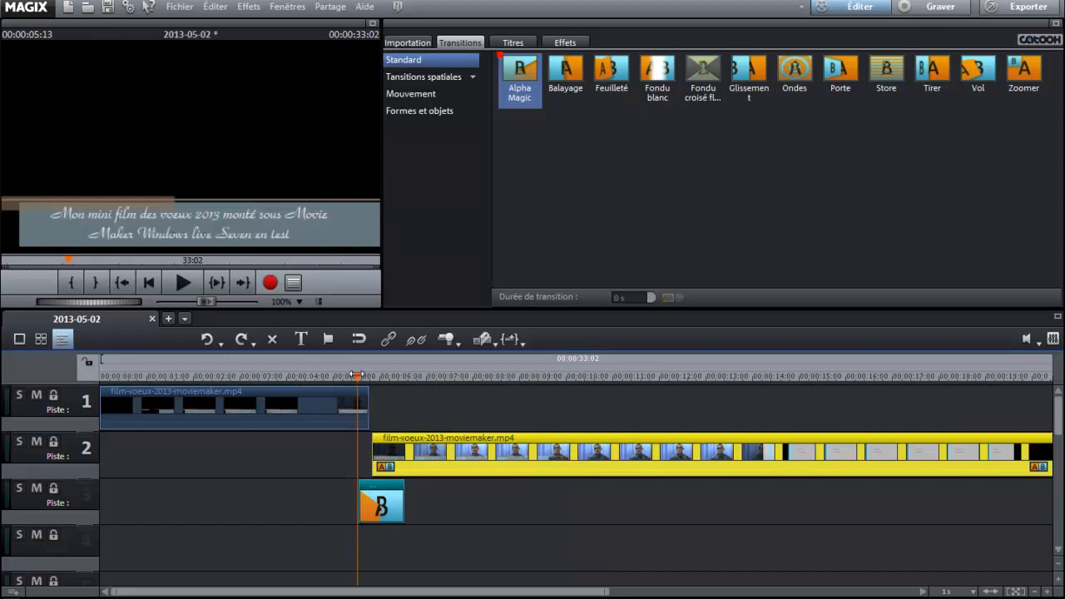
mouse_move(357, 375)
mouse_down()
mouse_move(339, 376)
mouse_move(373, 376)
mouse_move(341, 375)
mouse_move(351, 376)
mouse_up()
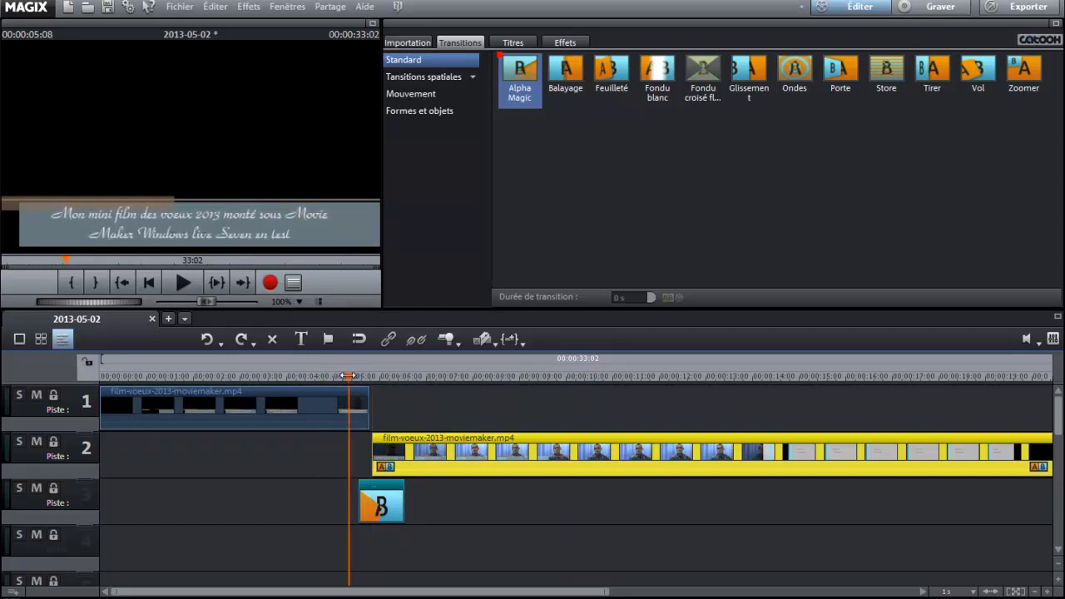
click(184, 283)
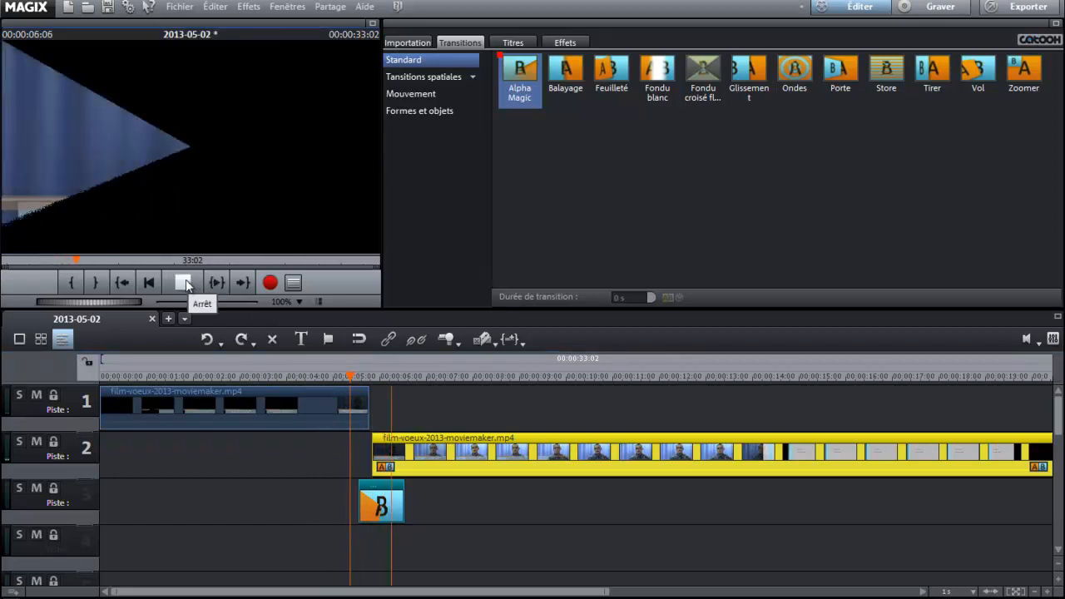
click(184, 283)
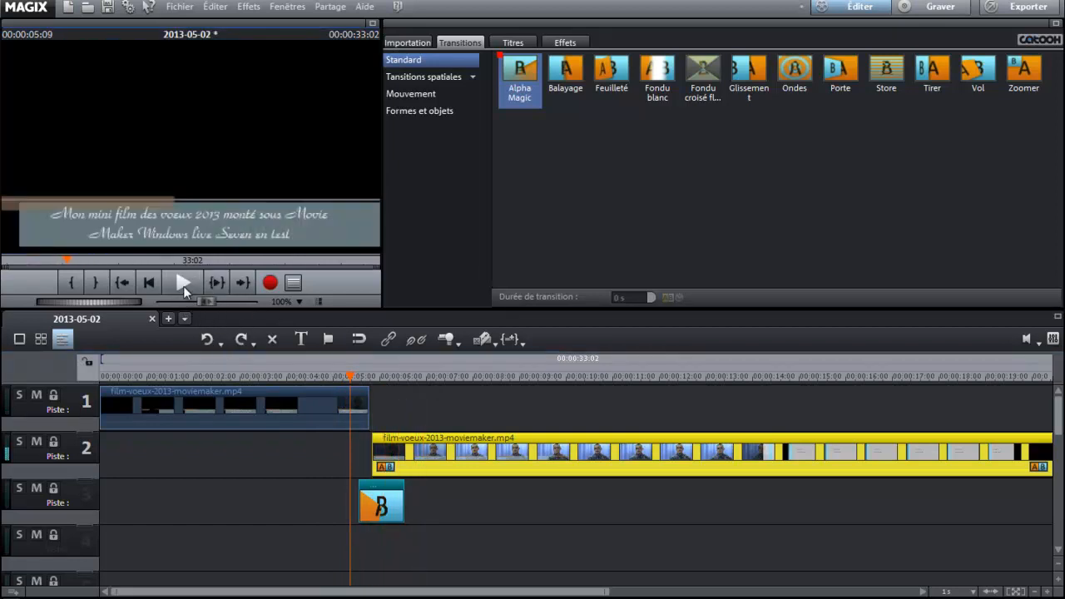
click(183, 284)
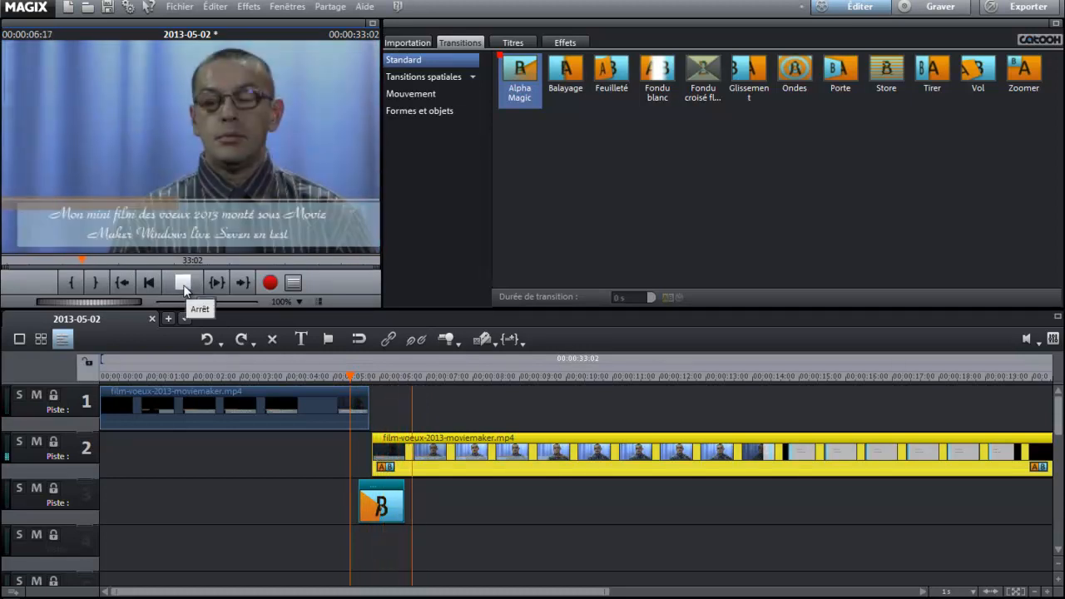
click(183, 283)
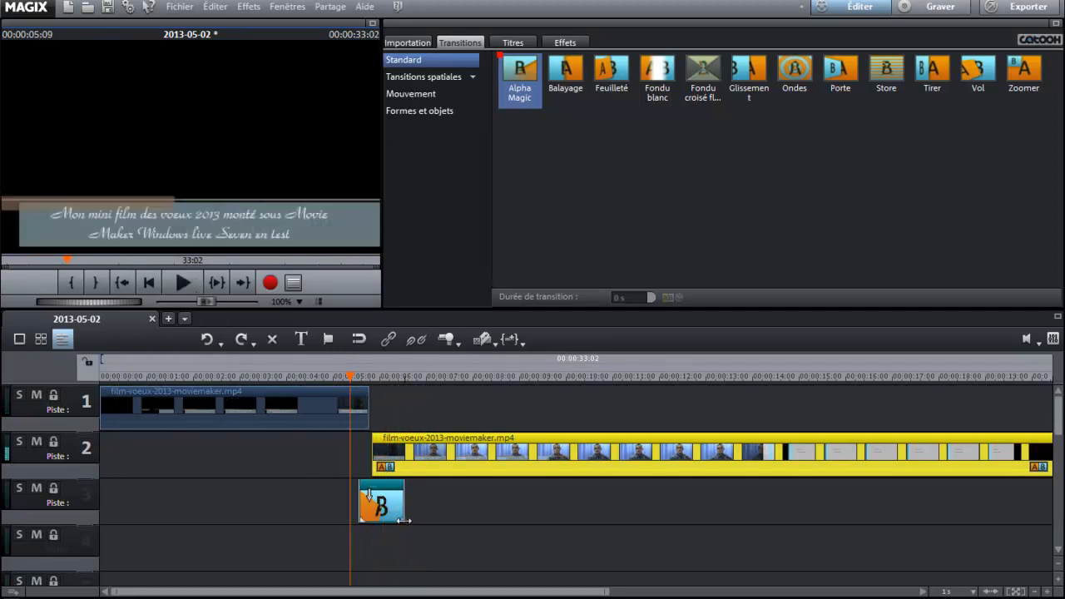
- Lengthen the Alpha Magic transition on track 3 to about 6 seconds and preview it
drag(403, 520, 650, 518)
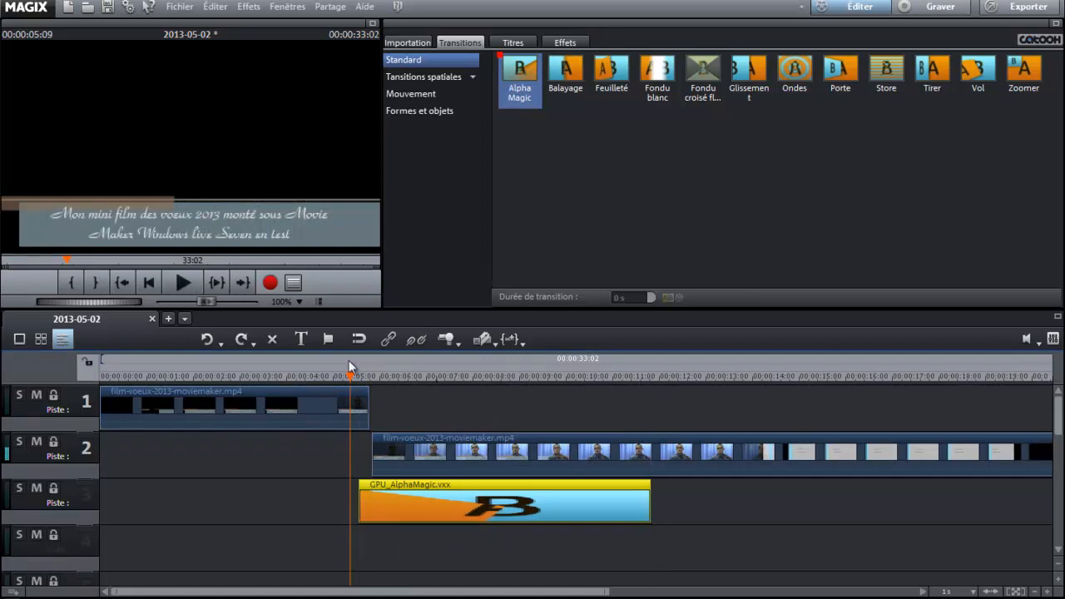
click(184, 280)
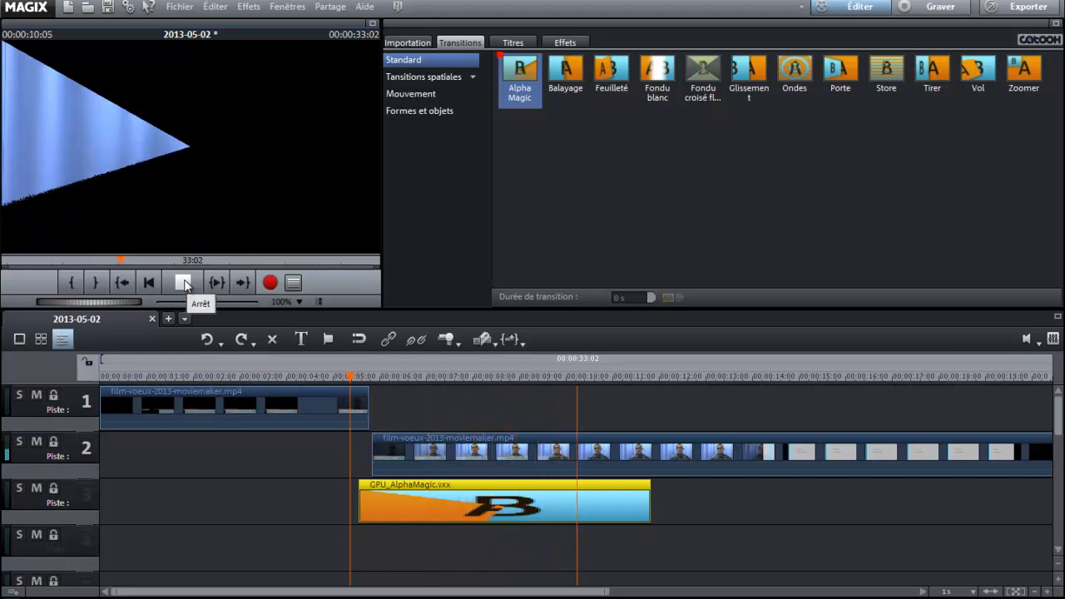
click(184, 282)
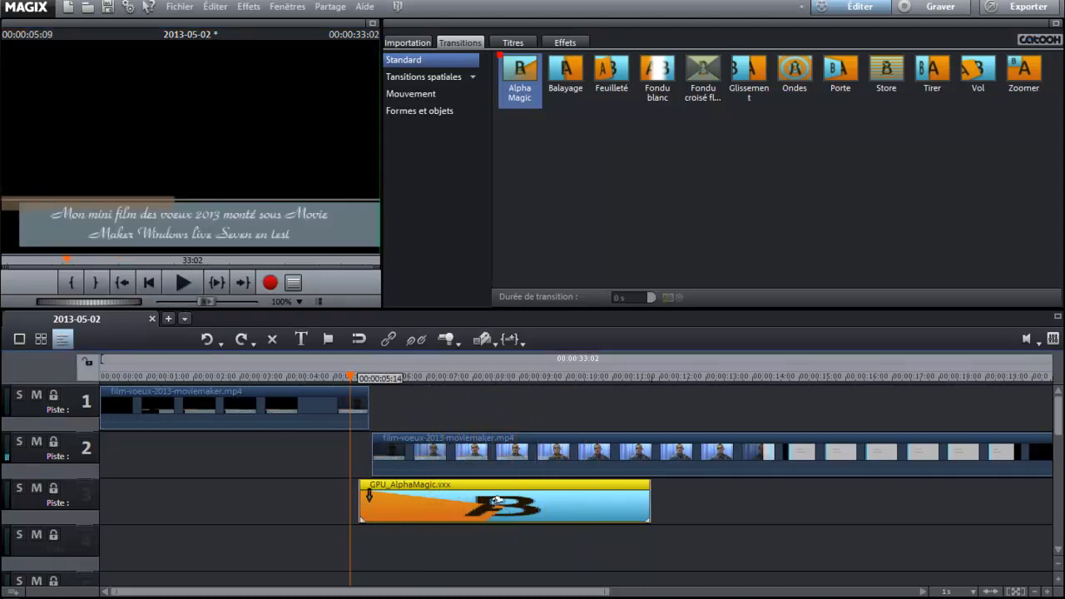
- Reposition the Alpha Magic transition on track 3 to 00:00:05:00 and put the second clip part on track 2 directly after the first part
drag(497, 500, 499, 456)
drag(566, 465, 560, 500)
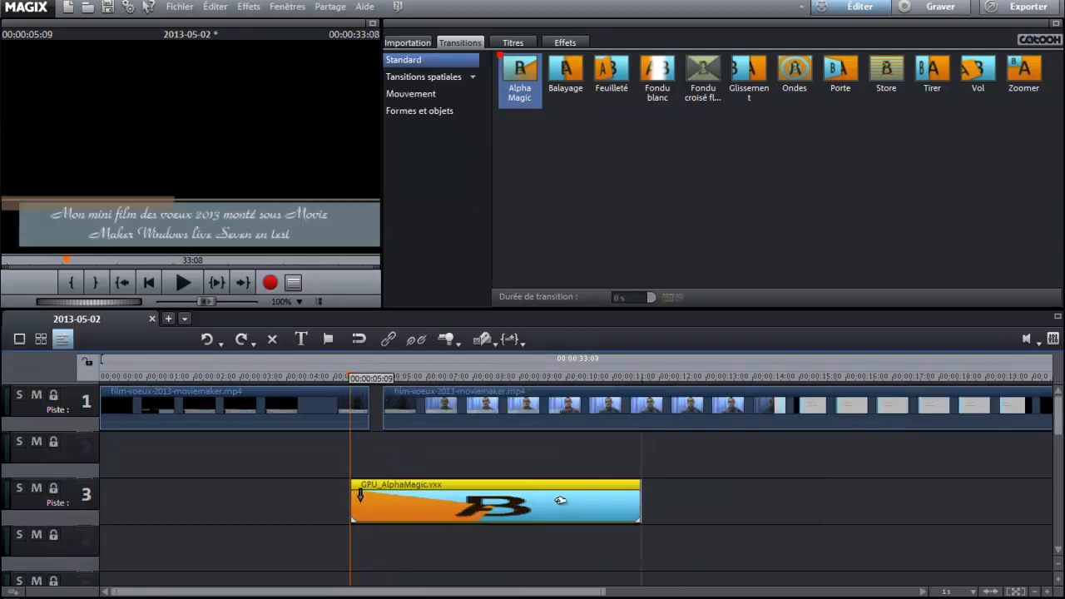
drag(551, 412, 524, 479)
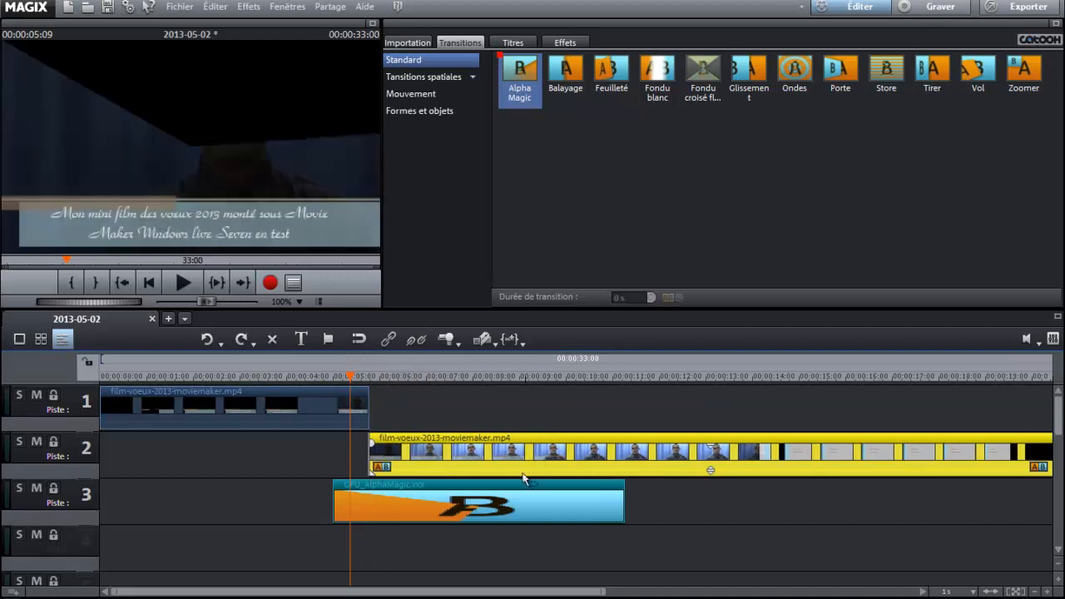
click(525, 482)
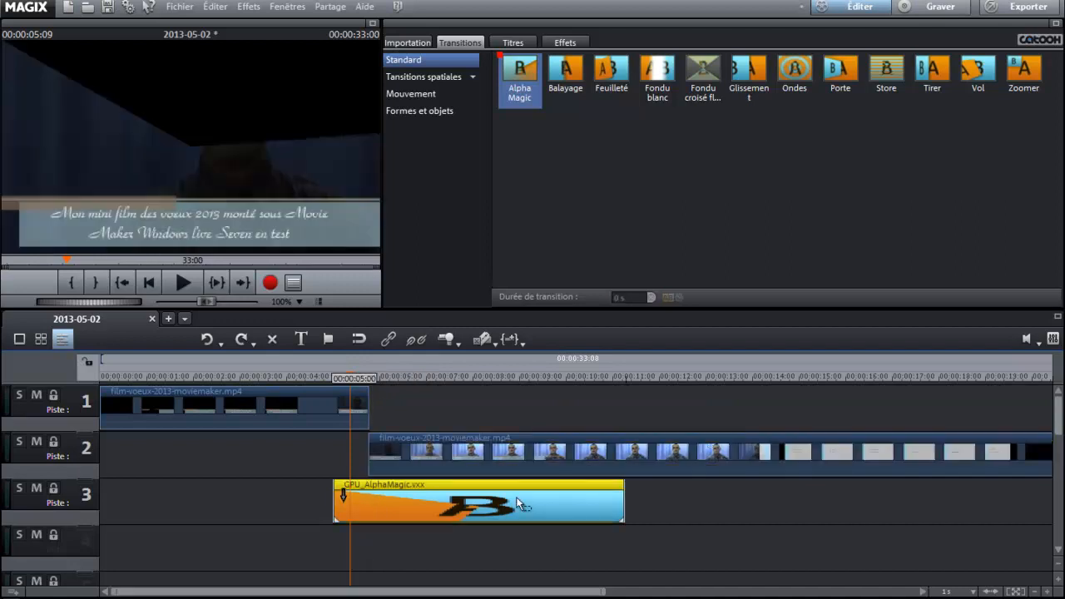
- Shift the Alpha Magic transition to start at about 00:00:03:20 and view its Crossfade settings without choosing another pattern
drag(416, 484, 410, 493)
right_click(409, 491)
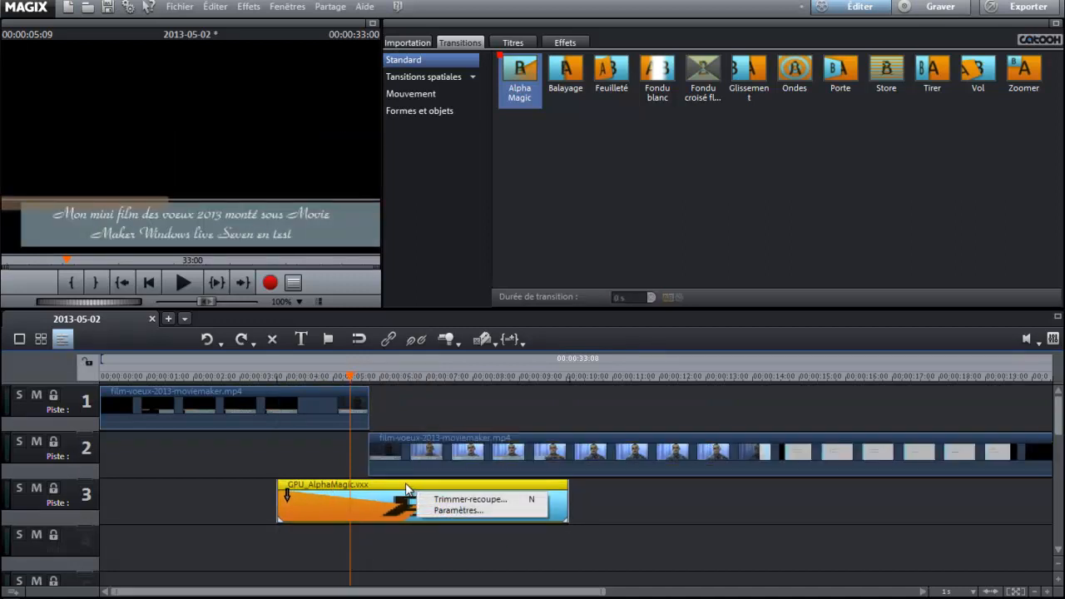
click(408, 494)
right_click(410, 511)
click(401, 503)
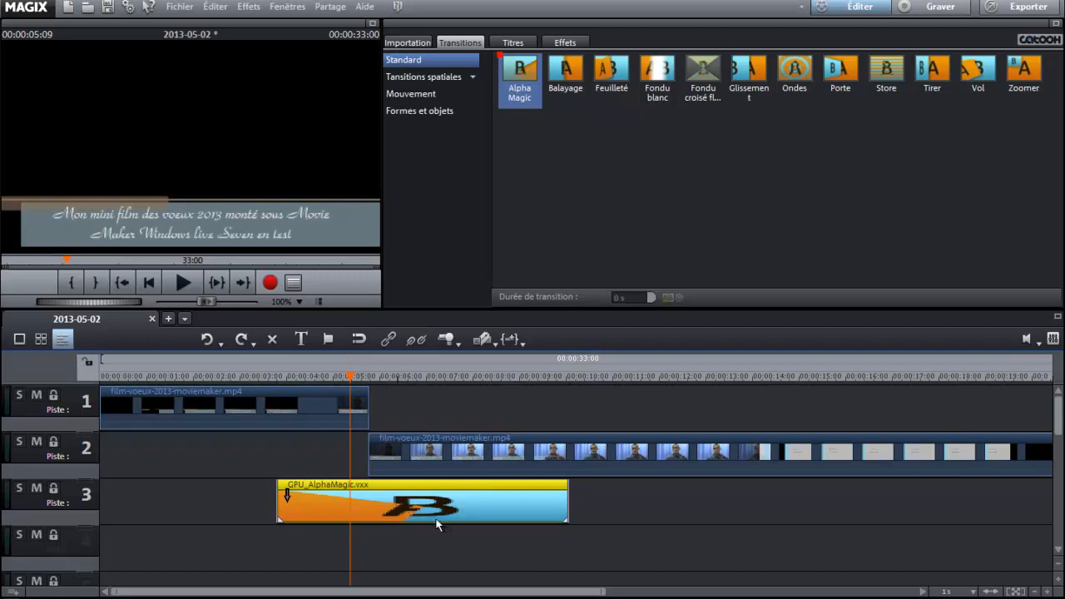
double_click(467, 500)
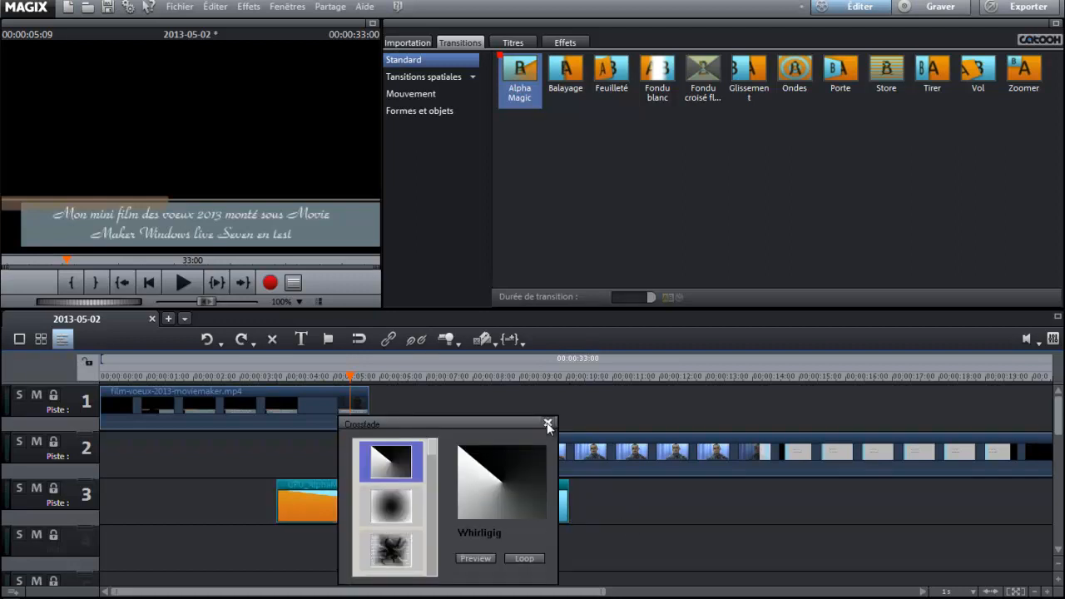
click(547, 425)
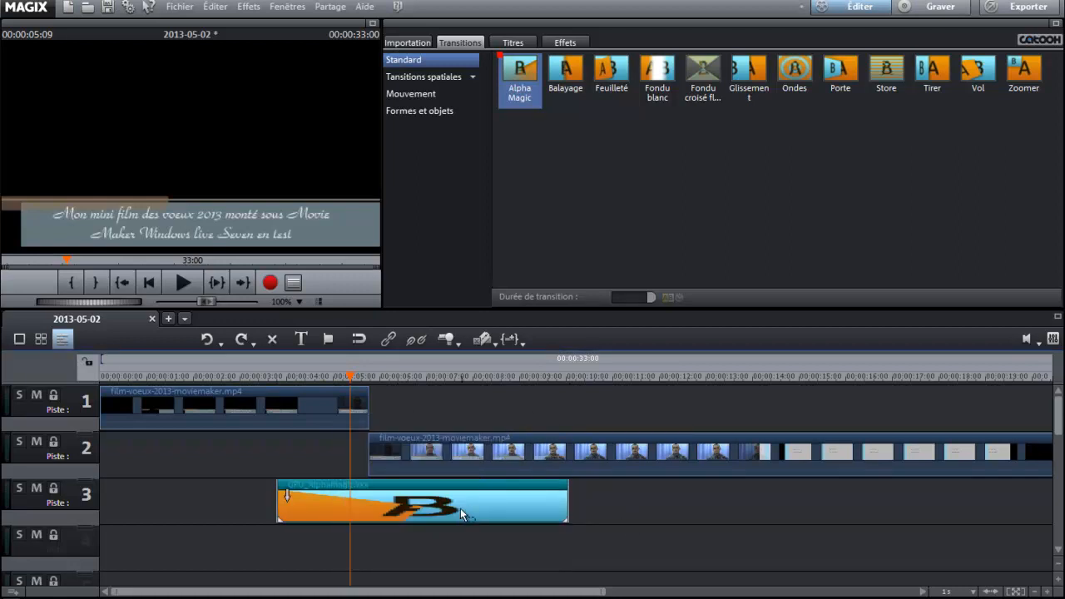
- Delete the Alpha Magic transition from track 3
right_click(460, 509)
click(432, 512)
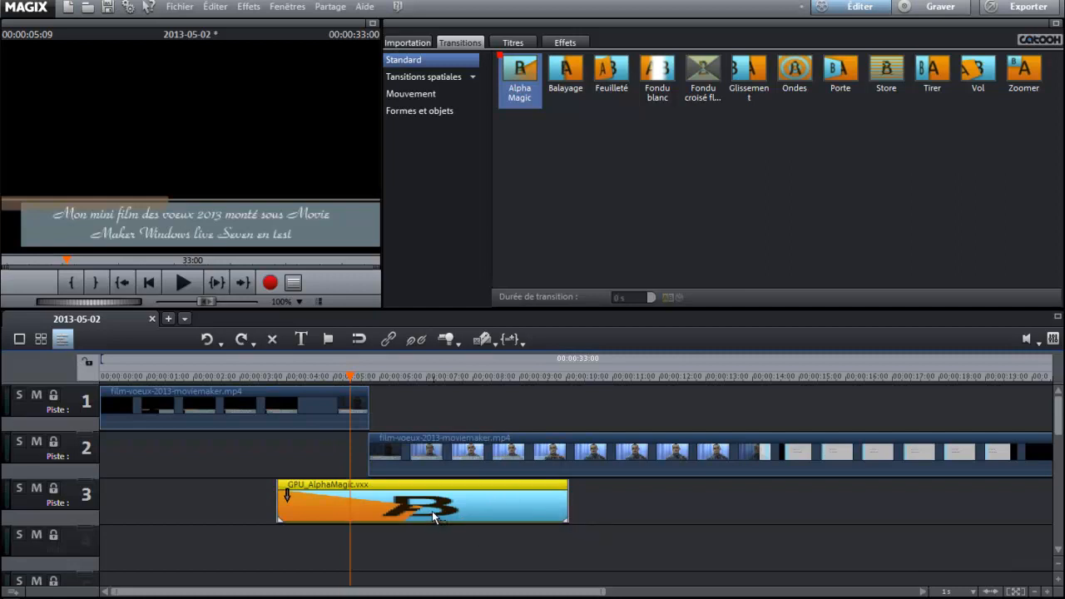
click(222, 7)
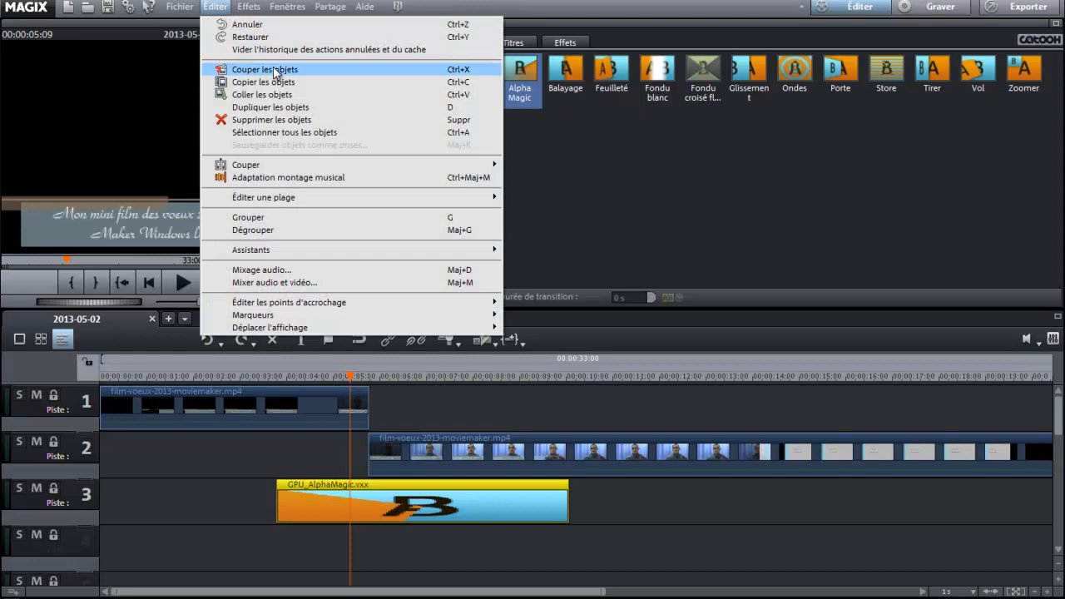
click(298, 119)
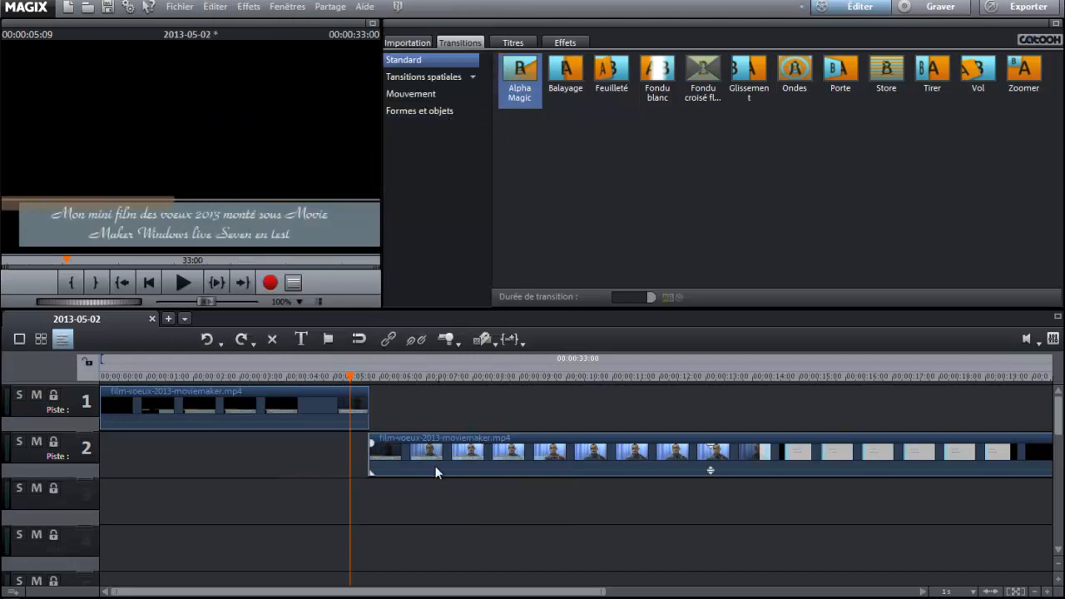
- Look over the commands available for the second clip part on track 2 without applying any
right_click(481, 455)
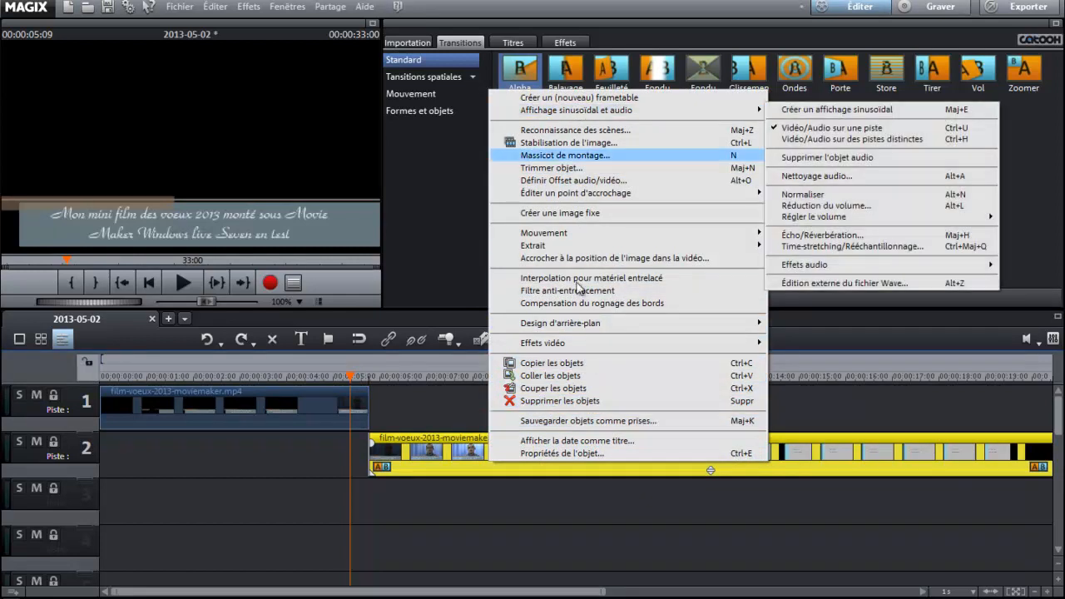
click(589, 545)
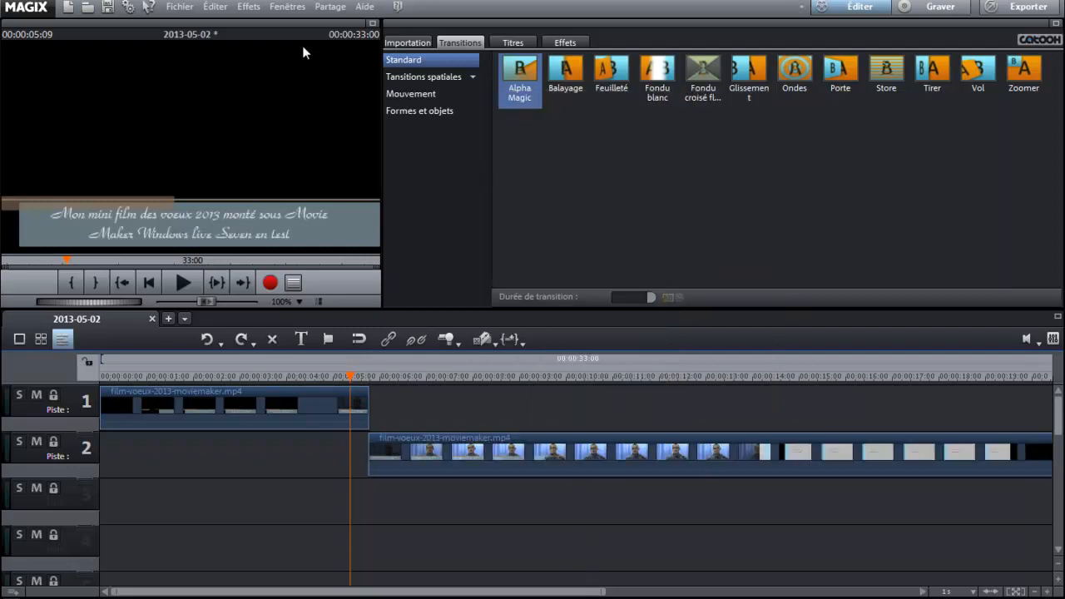
right_click(511, 453)
click(516, 519)
- Examine the available effect categories and the program's editing and file commands without running any
click(247, 7)
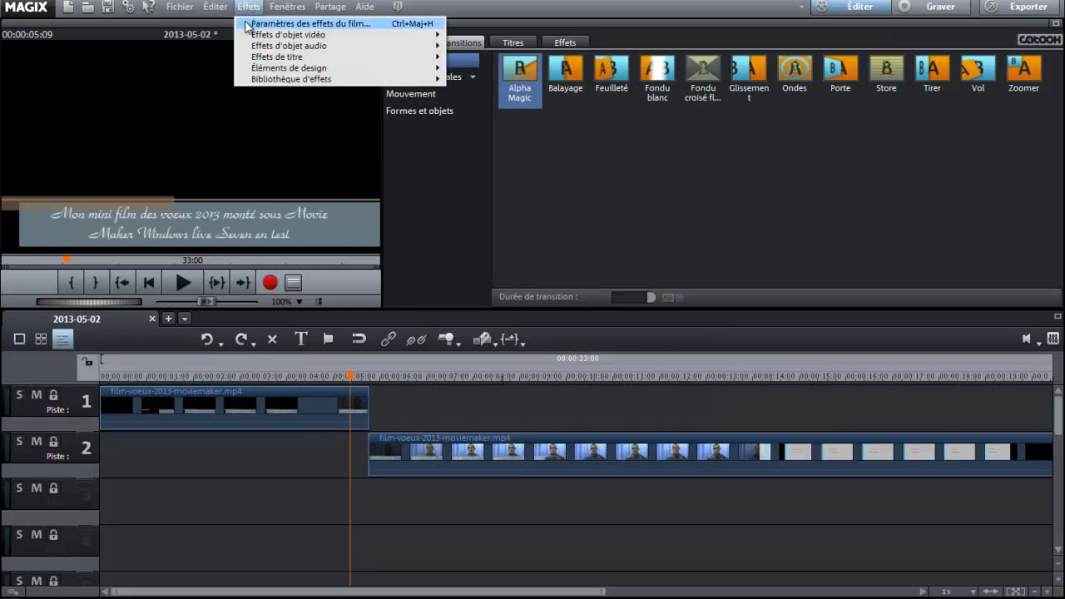
mouse_move(263, 37)
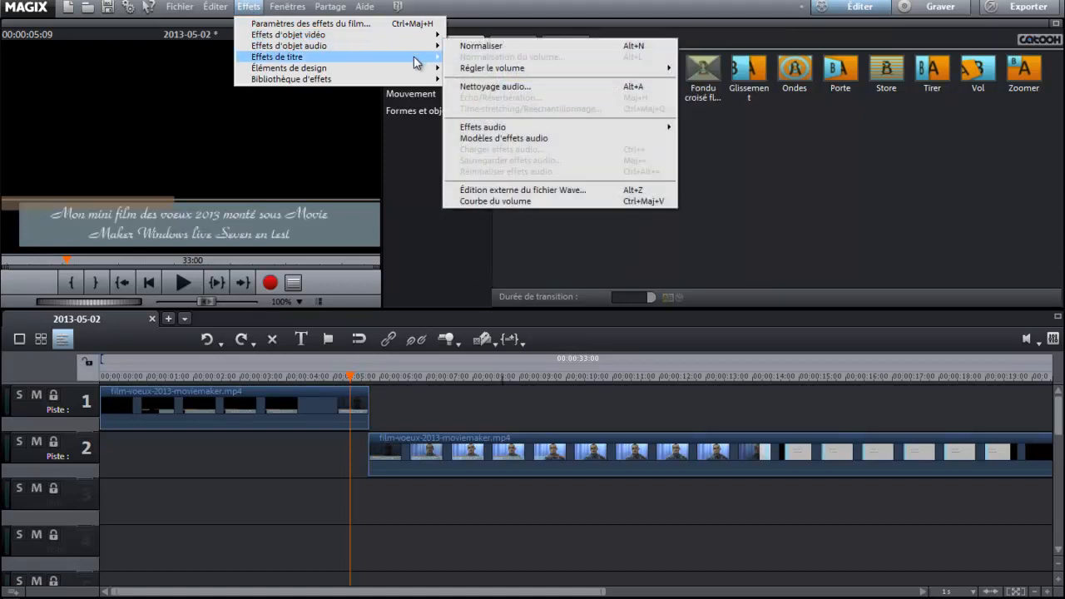
mouse_move(416, 63)
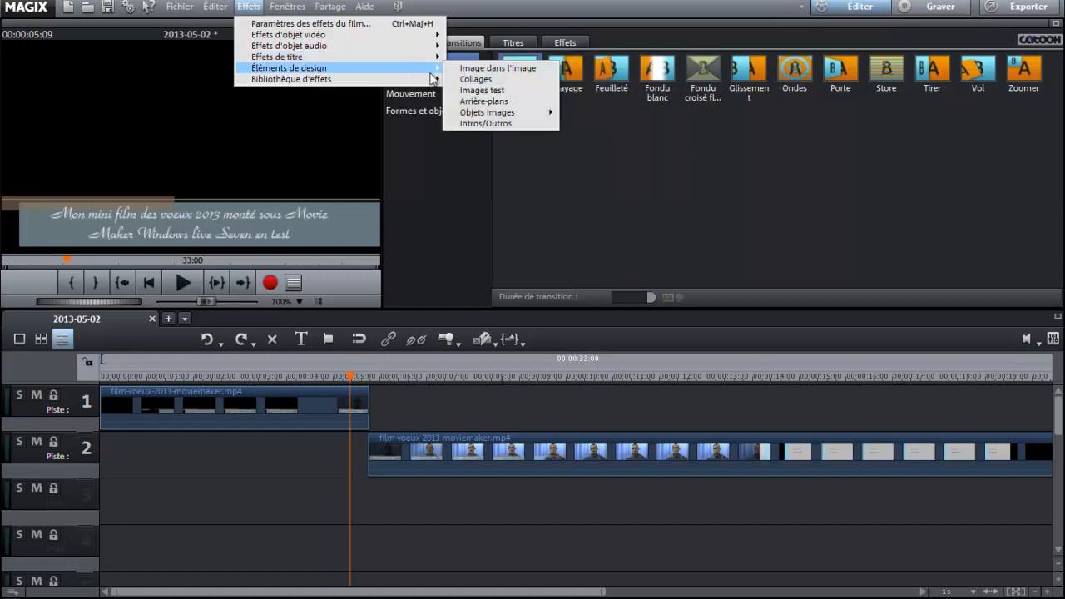
click(291, 12)
click(215, 6)
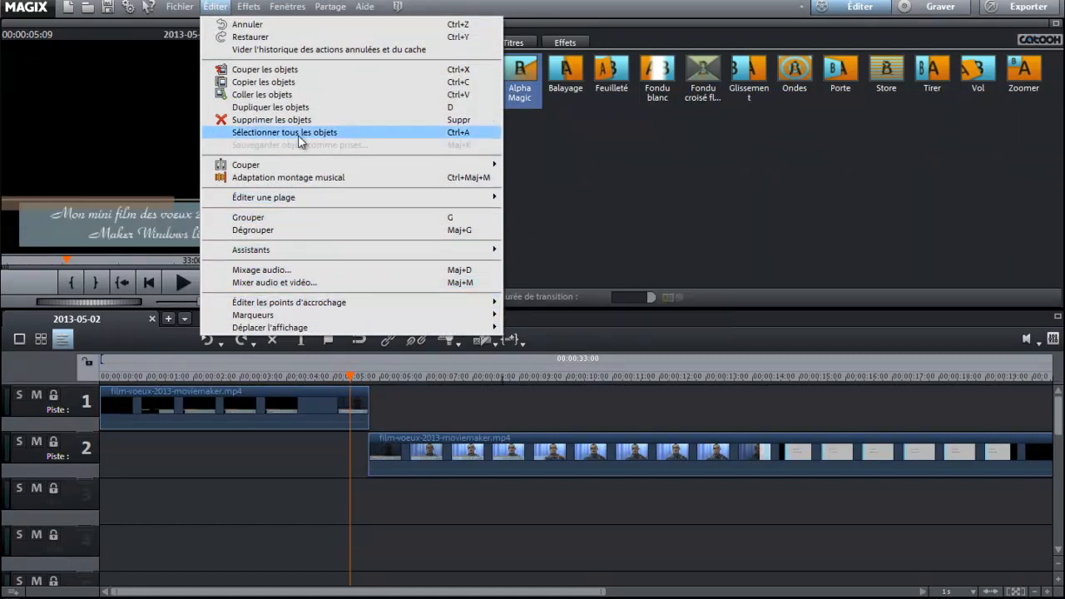
click(195, 7)
click(193, 8)
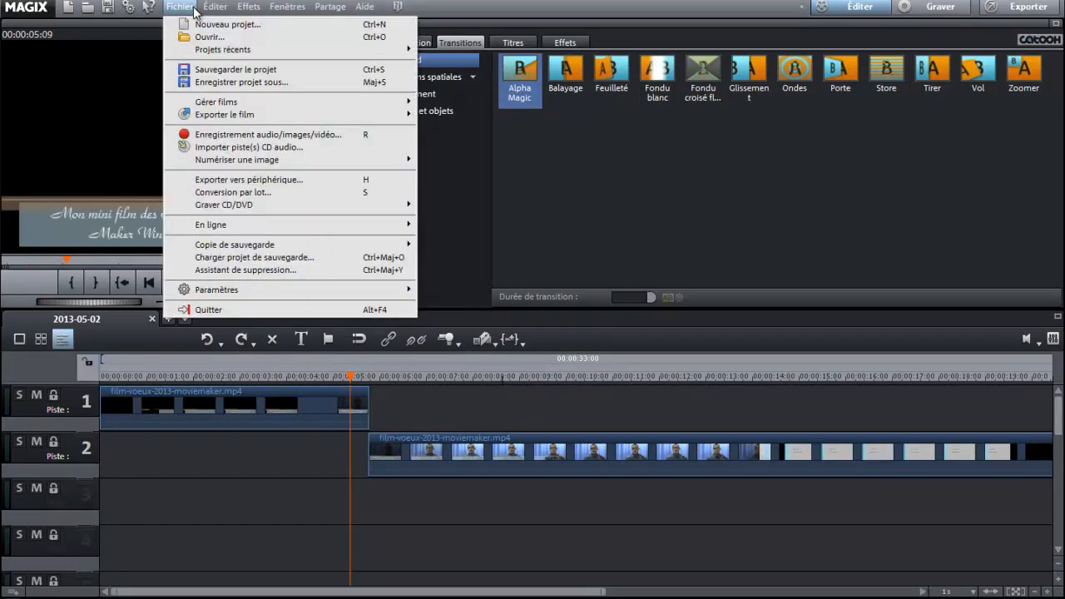
click(194, 11)
click(194, 12)
click(432, 9)
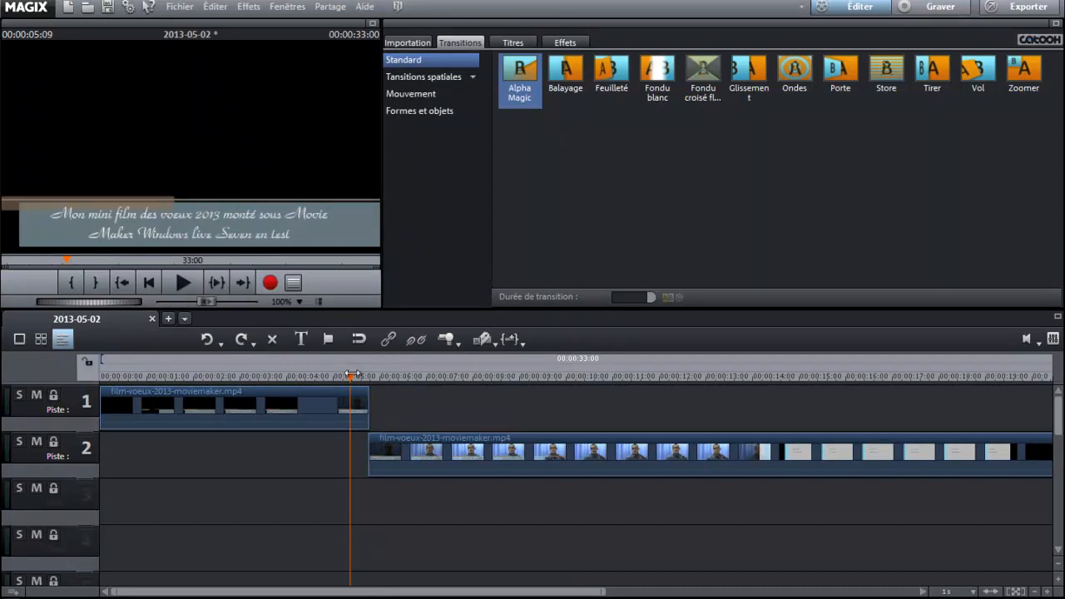
- Set the playhead to 00:00:05:00 and shift the second clip part on track 2 about 5 frames later
drag(353, 375, 334, 375)
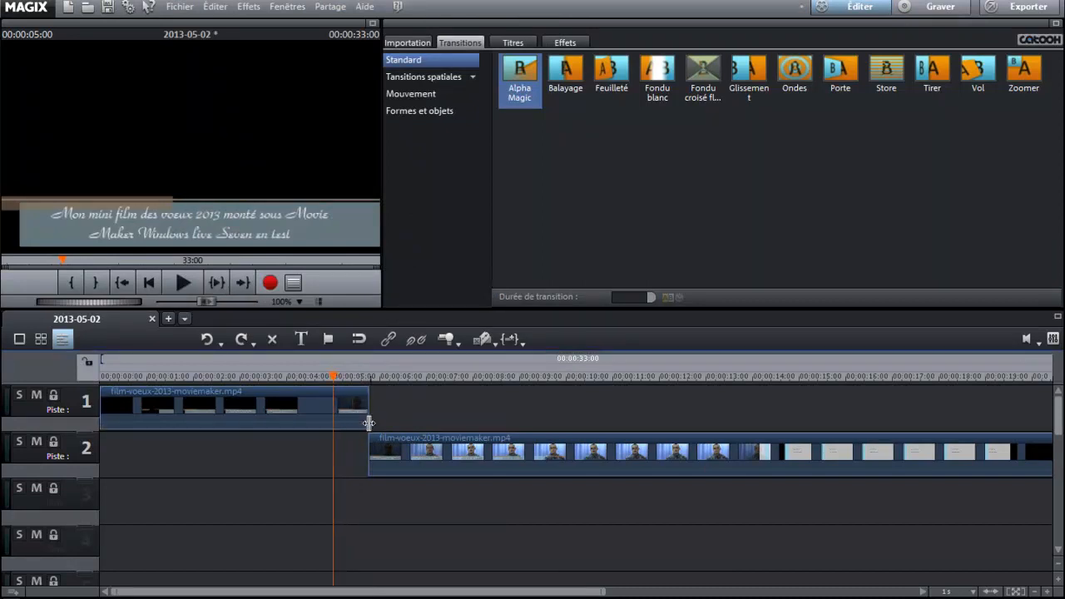
drag(396, 454, 406, 454)
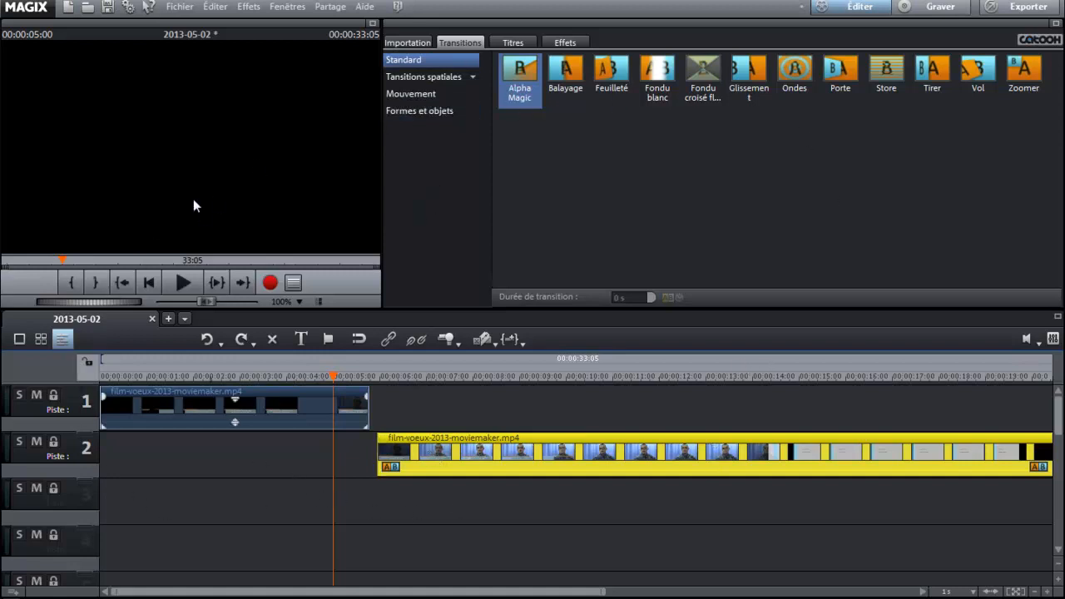
- Review the file, window and effect commands, and display the general title settings
click(185, 6)
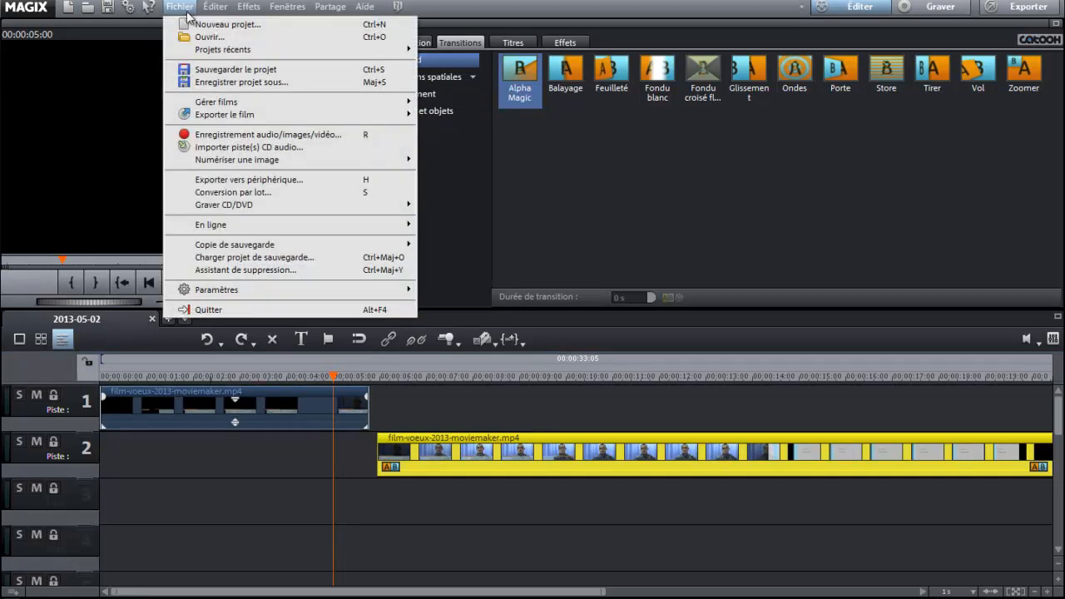
mouse_move(198, 54)
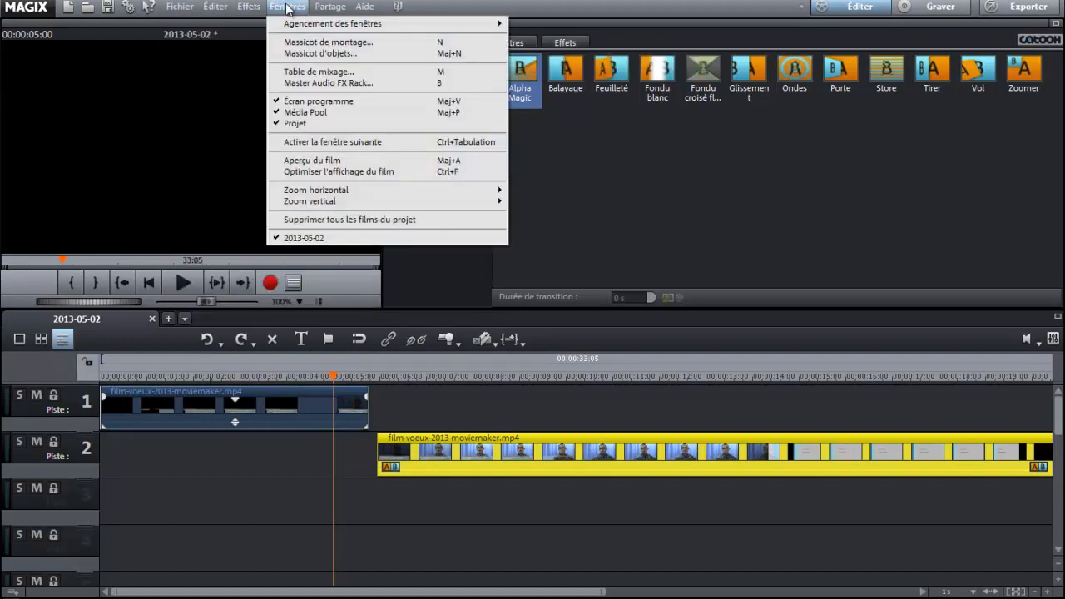
mouse_move(254, 9)
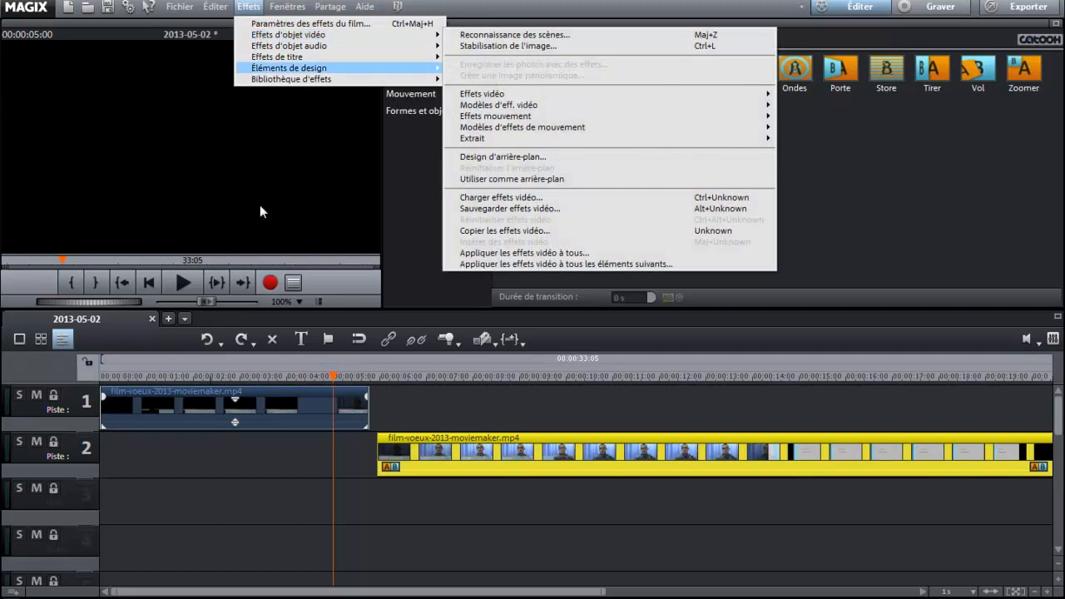
click(280, 455)
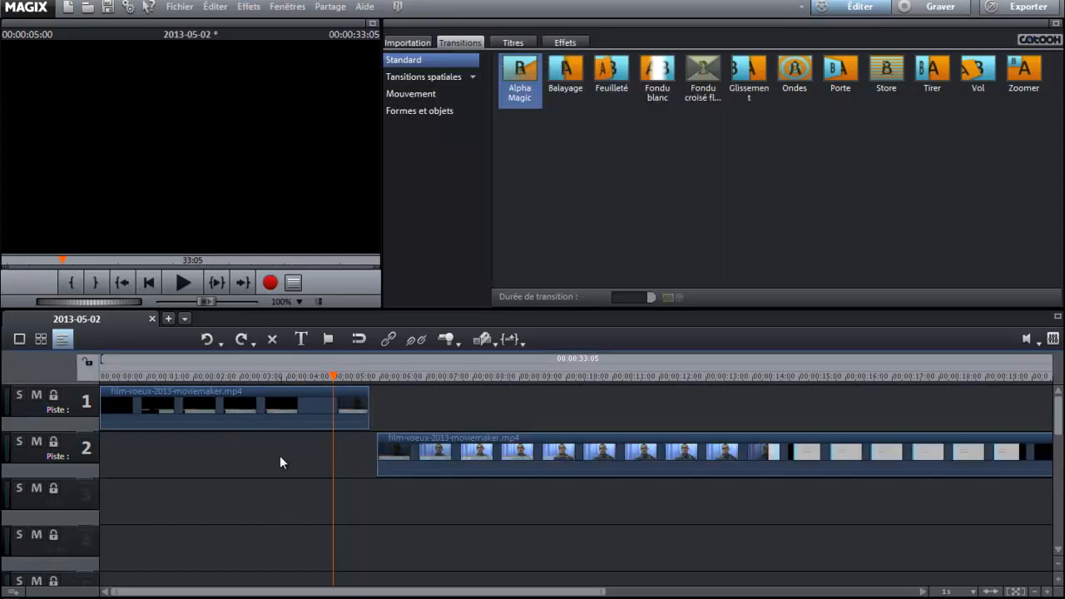
click(644, 205)
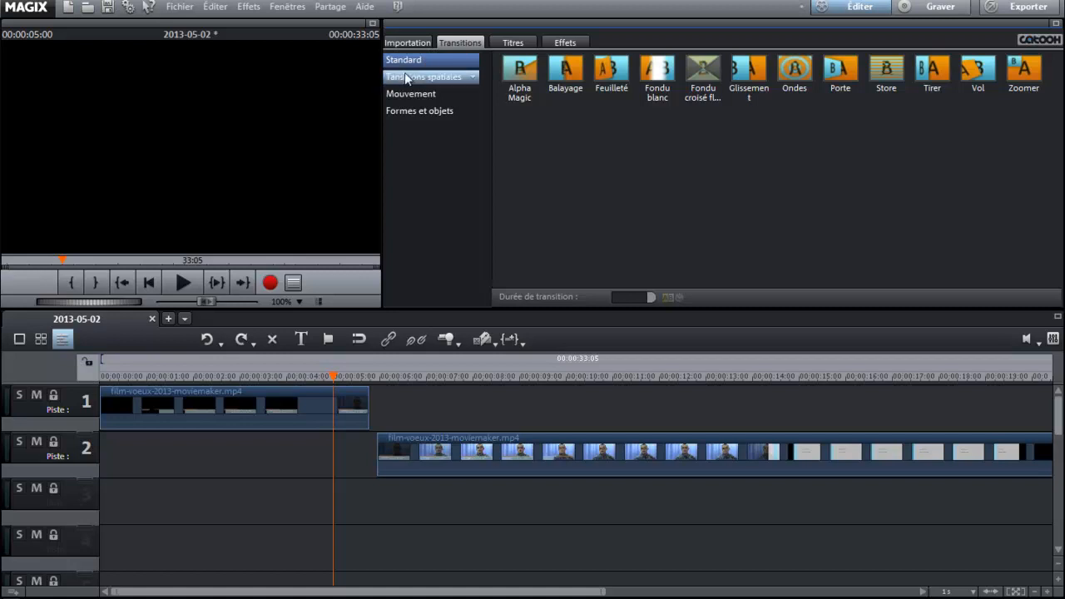
click(500, 43)
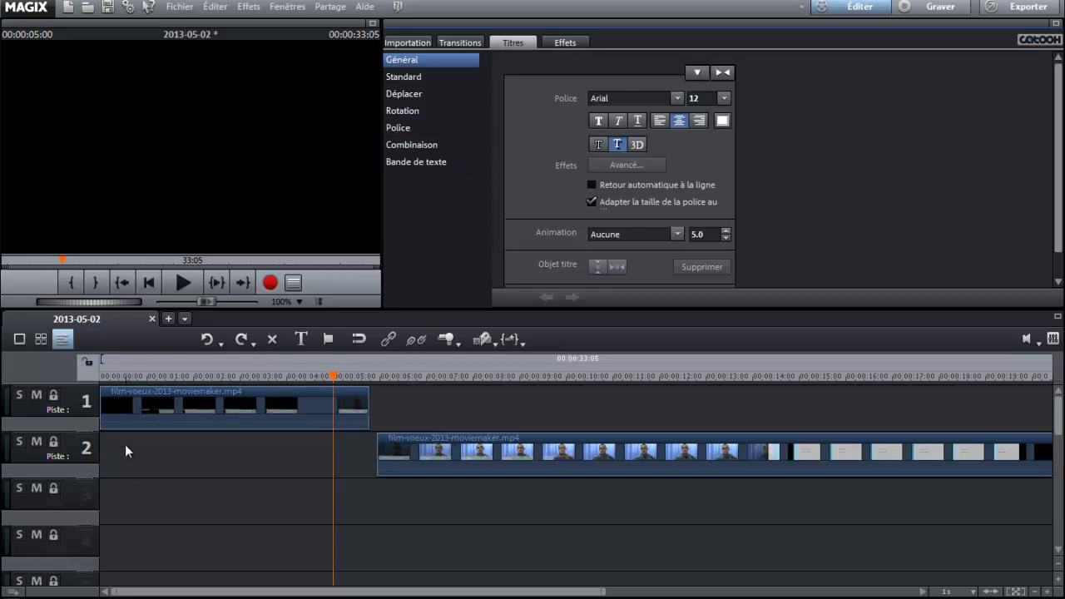
- Shift the first clip part on track 1 about 1.3 seconds later so it overlaps the second part, and show its Chrominance effect settings
drag(144, 412, 207, 412)
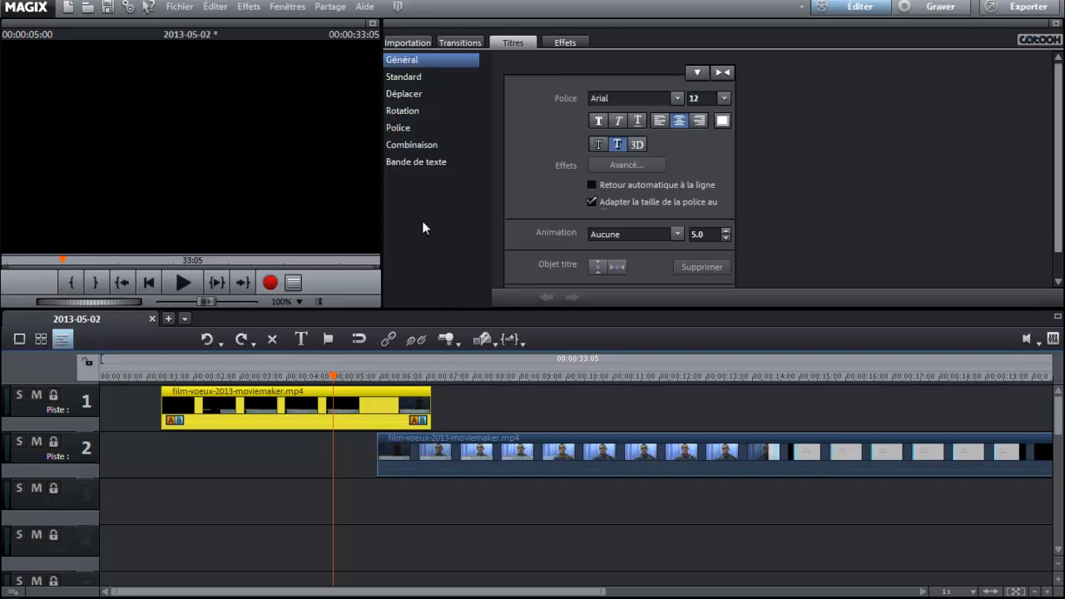
click(571, 43)
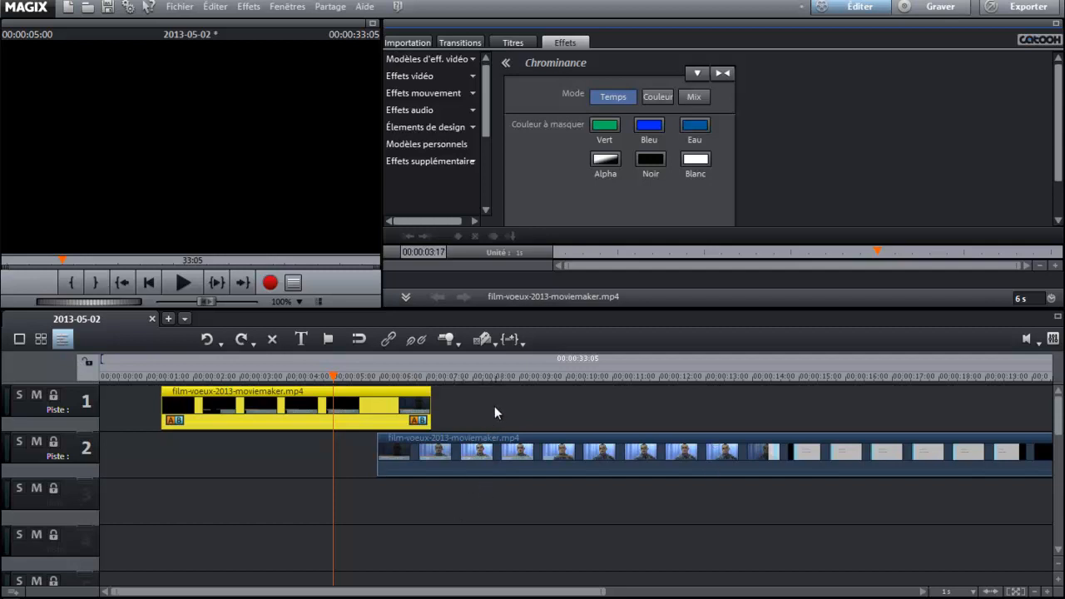
- Delete the film 2013-05-02 from the project permanently
click(152, 319)
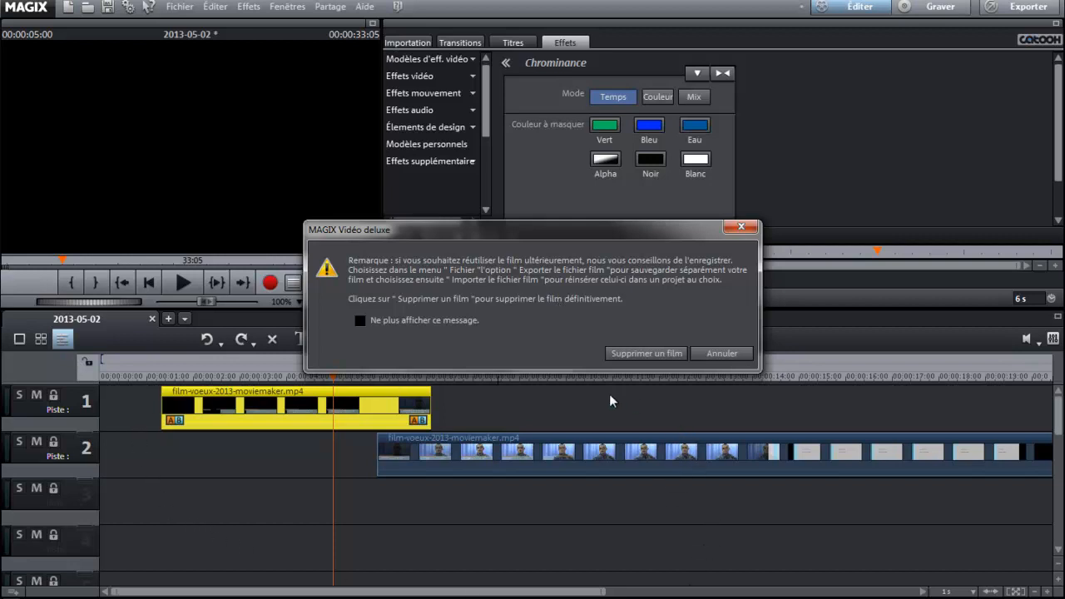
click(647, 353)
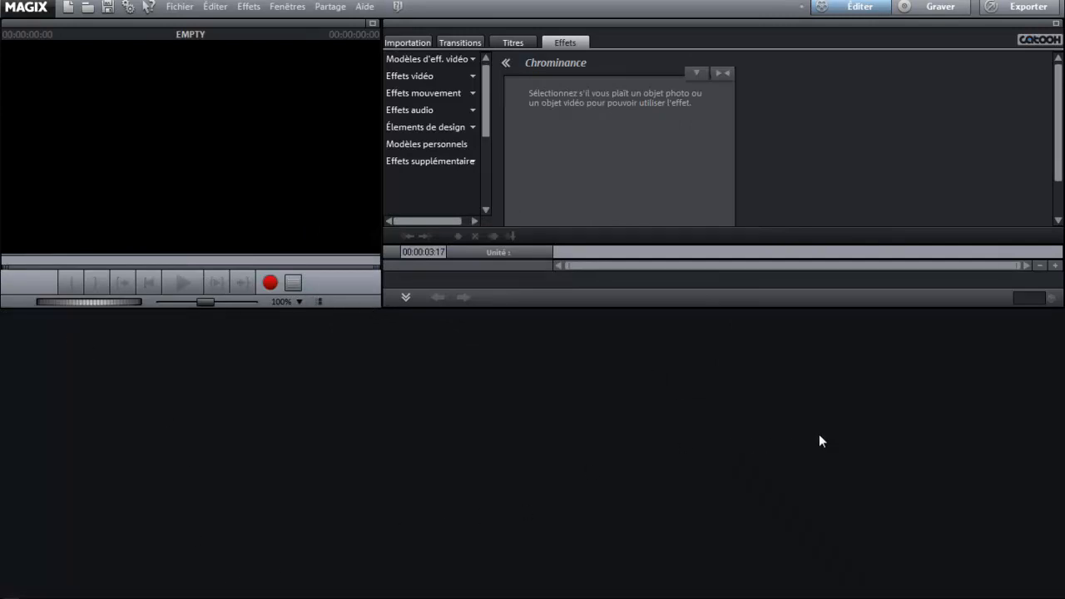
click(178, 7)
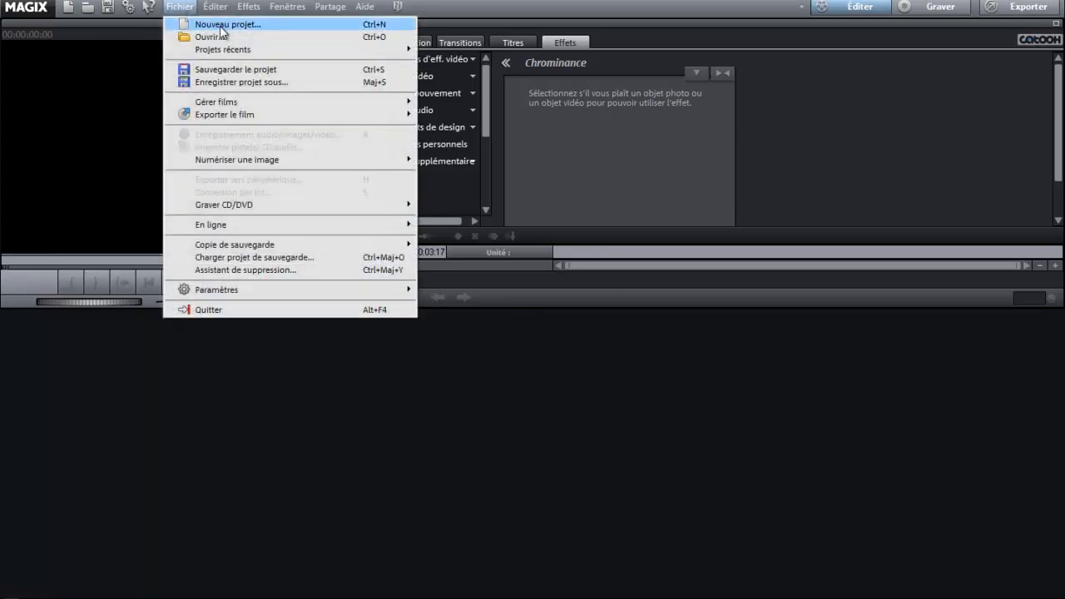
click(221, 25)
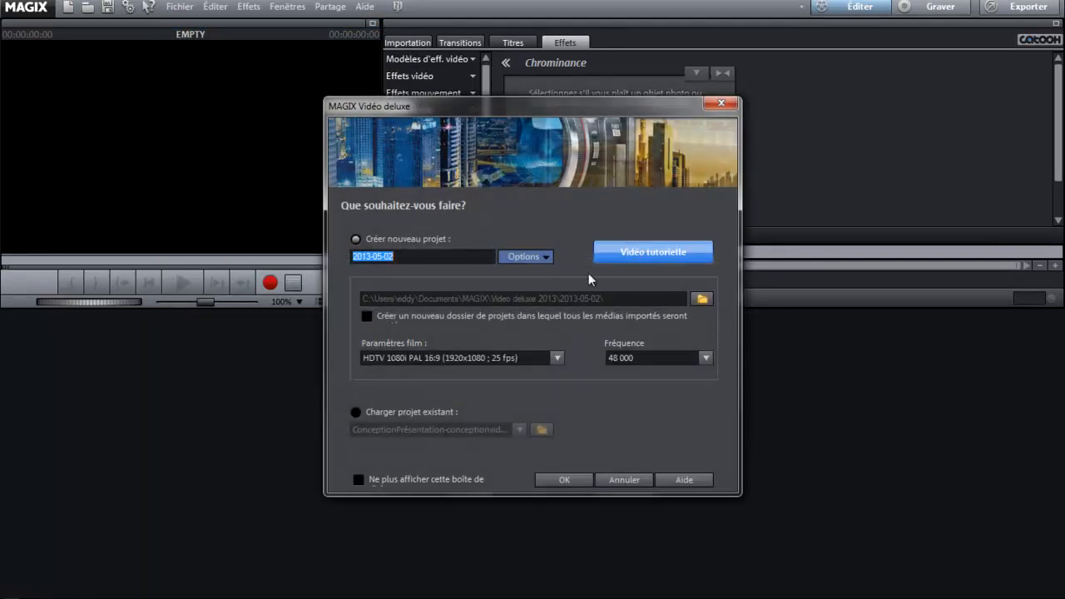
click(628, 481)
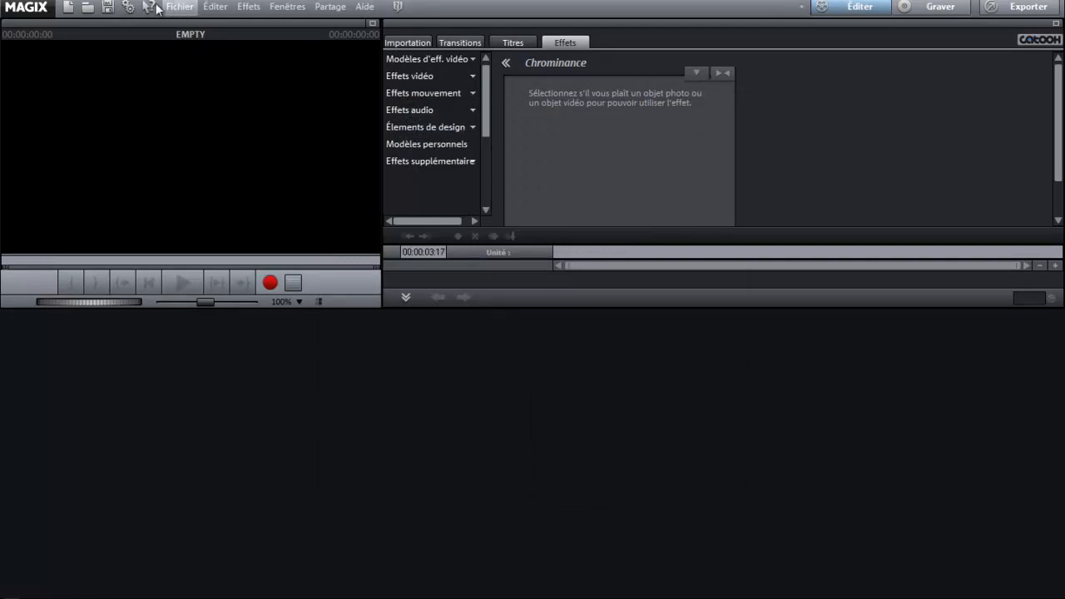
- Create a new project 2013-05-02 with HDTV 1080i PAL 16:9 film settings at 48 000, discarding the old project without saving
click(67, 7)
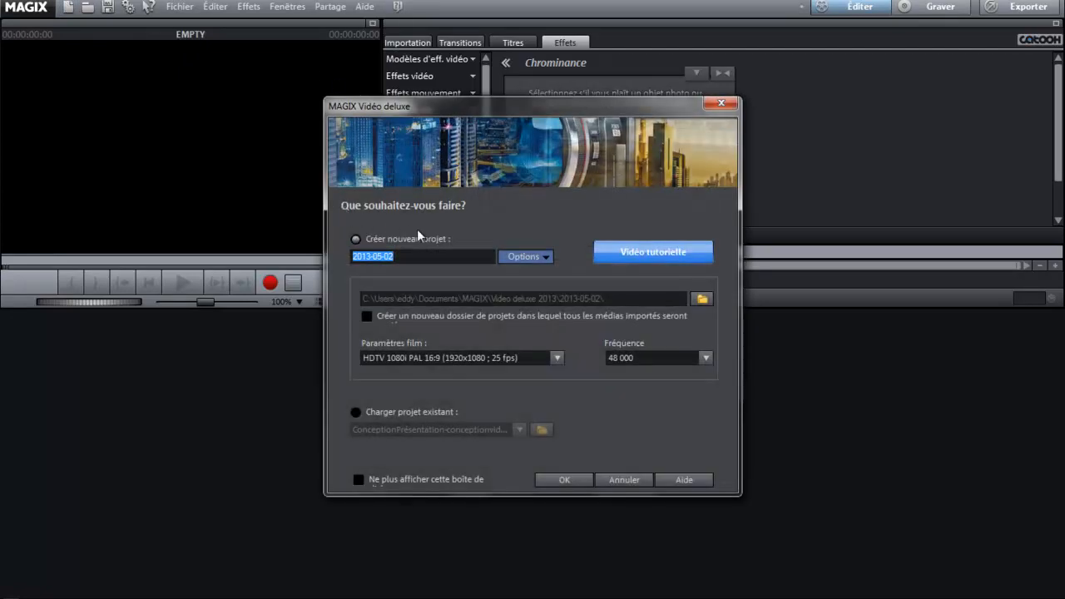
click(574, 478)
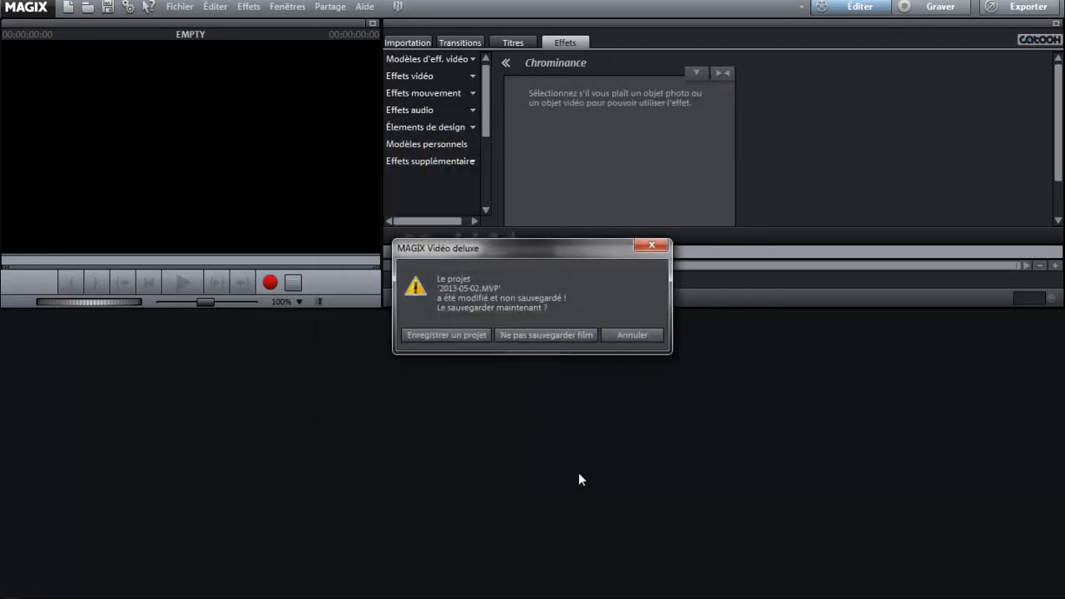
click(554, 334)
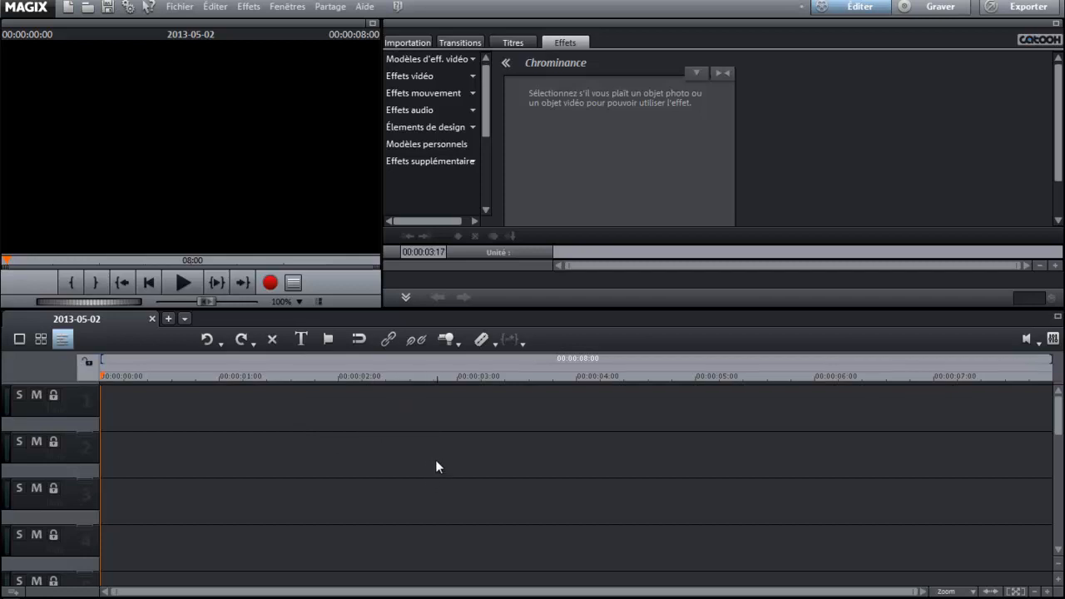
- Browse the save folders Mes projets 2013 and Vidéos réalisées for existing project files, and leave without saving the project
click(109, 10)
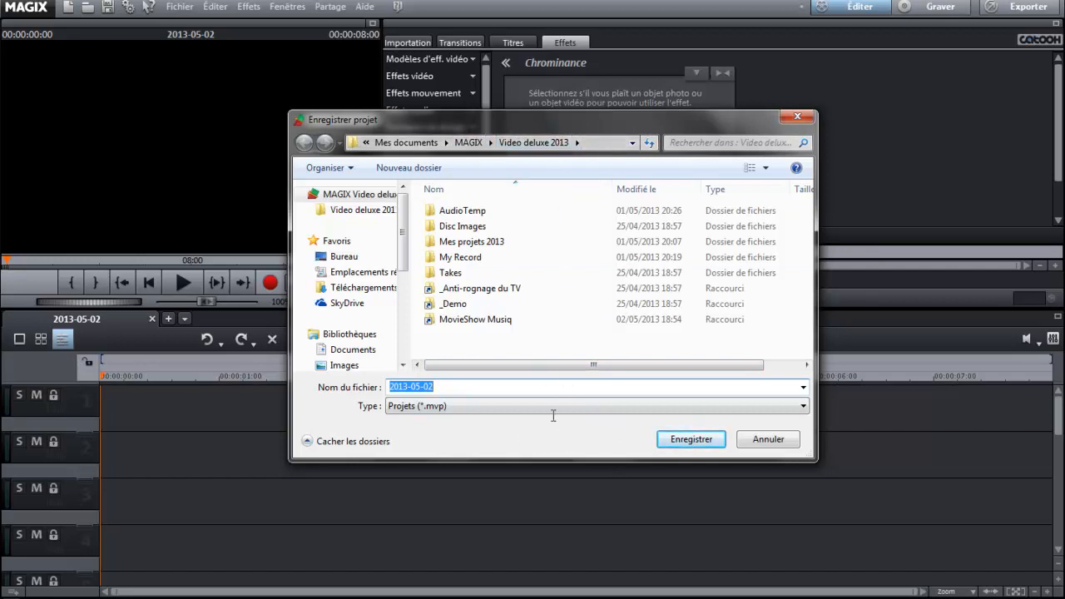
double_click(502, 244)
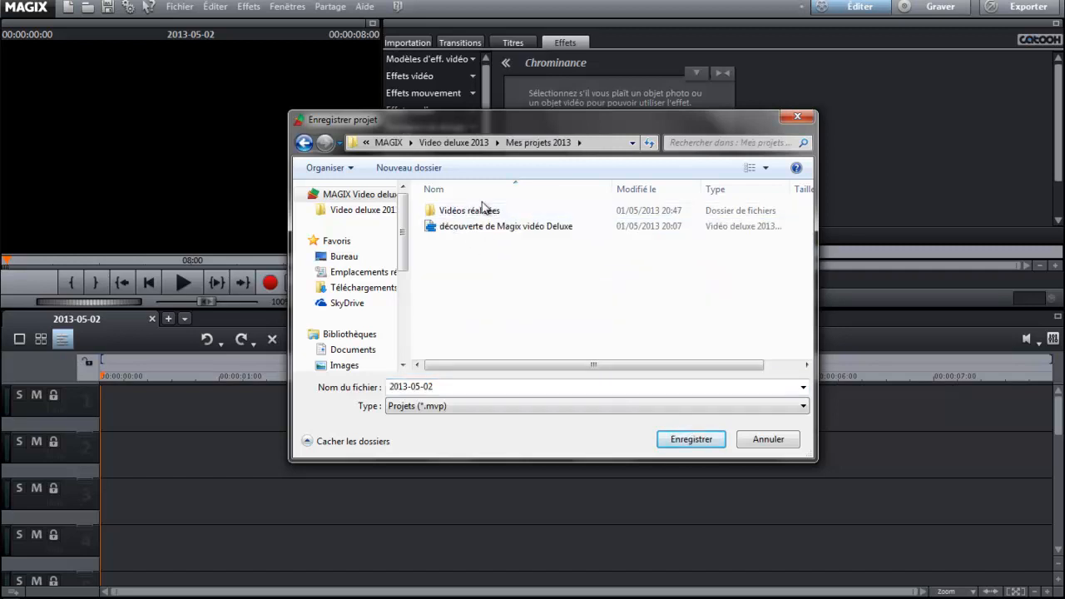
click(556, 228)
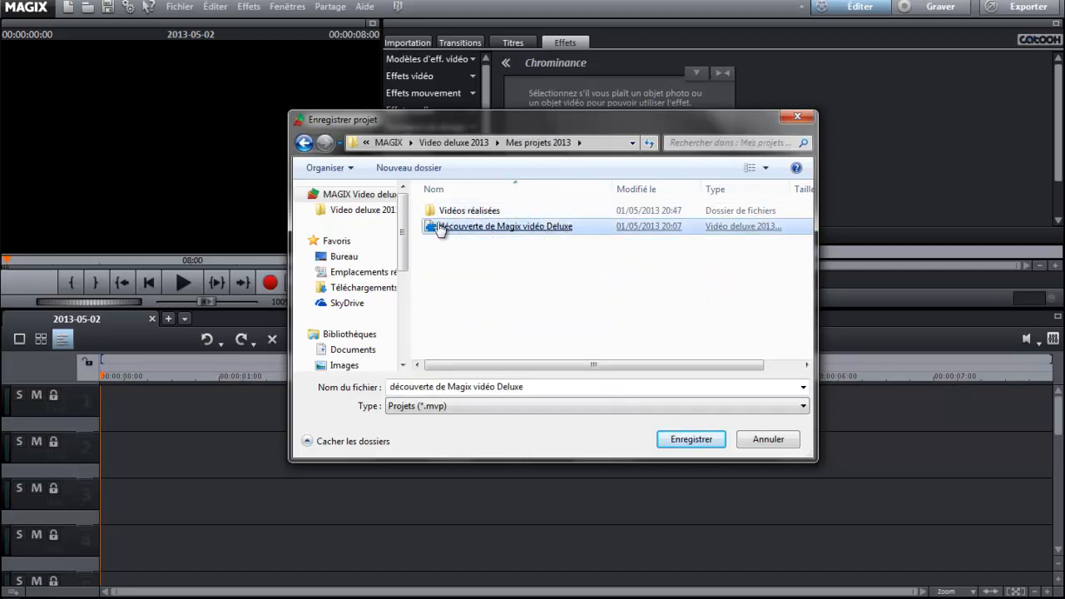
double_click(486, 213)
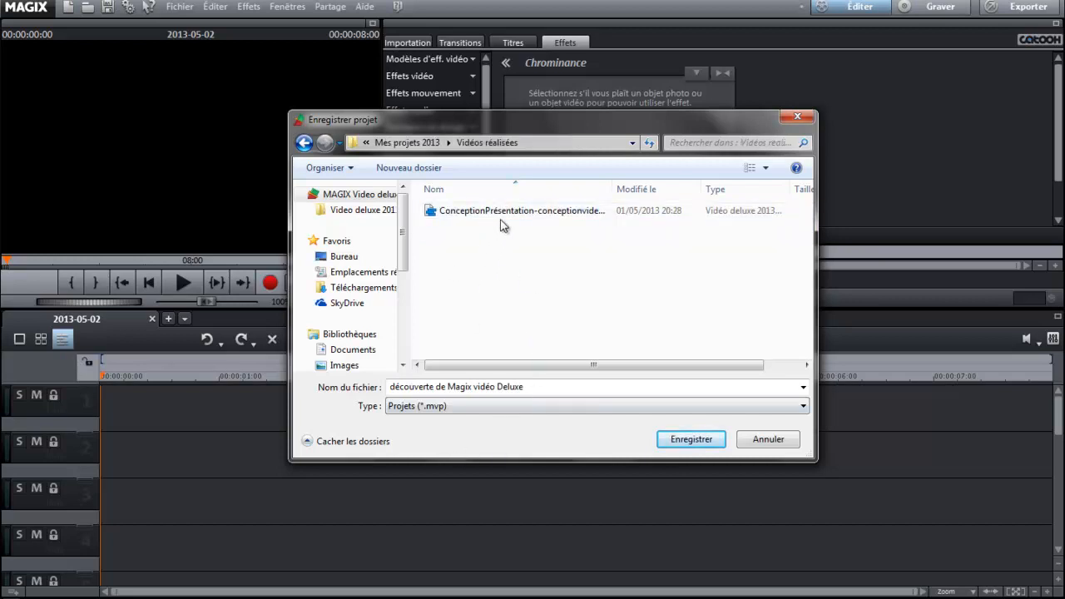
click(303, 143)
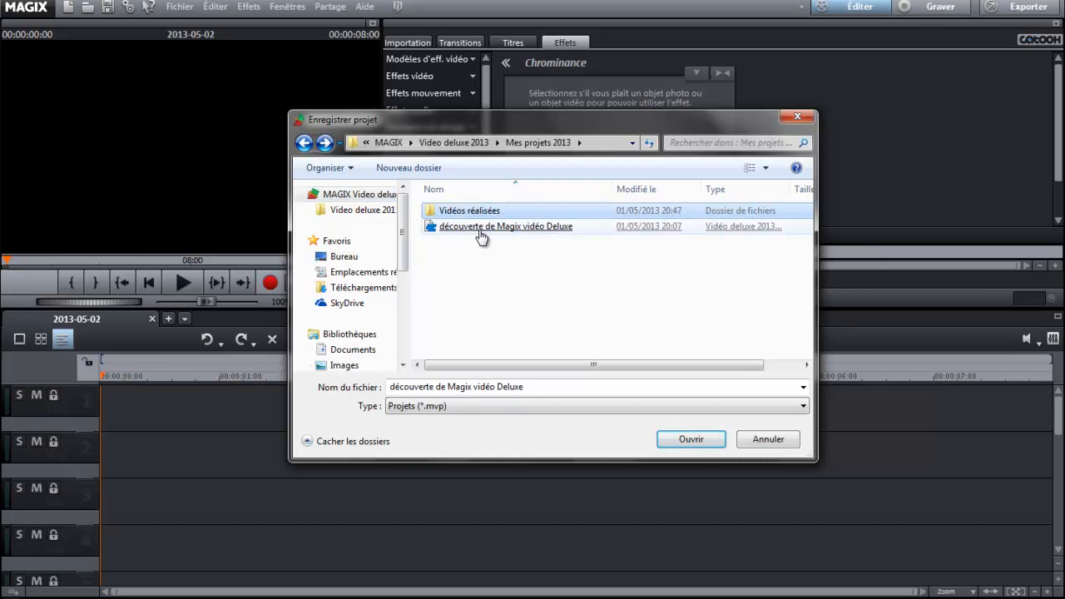
double_click(491, 211)
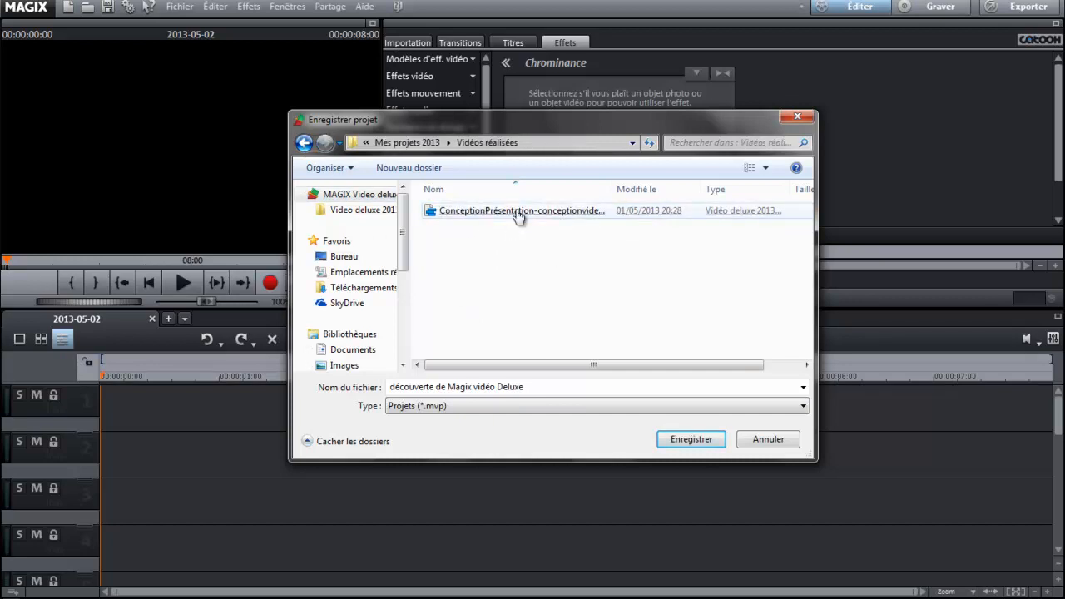
click(520, 213)
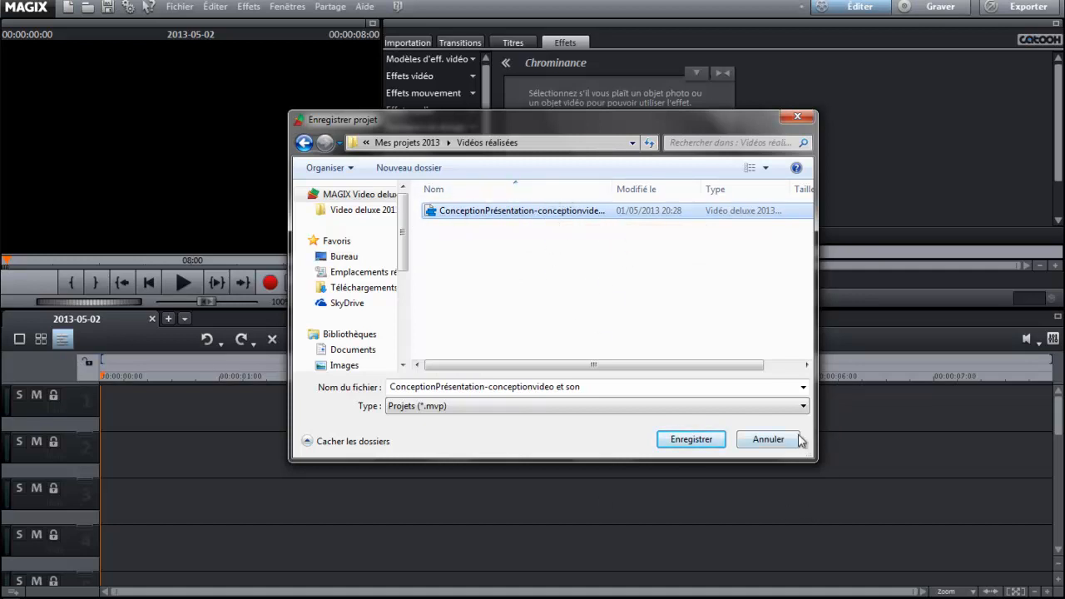
click(763, 445)
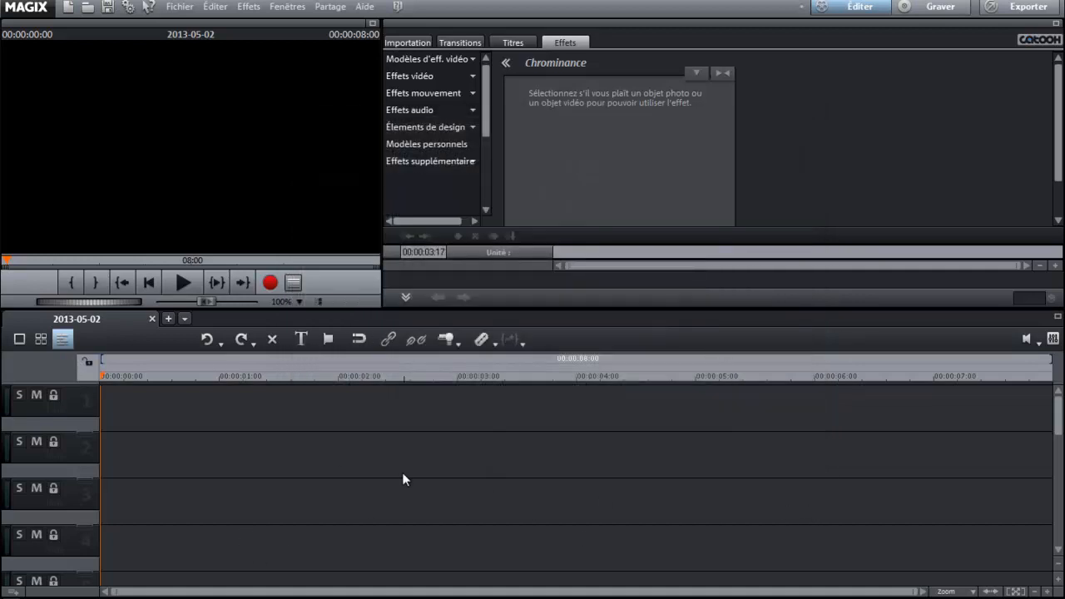